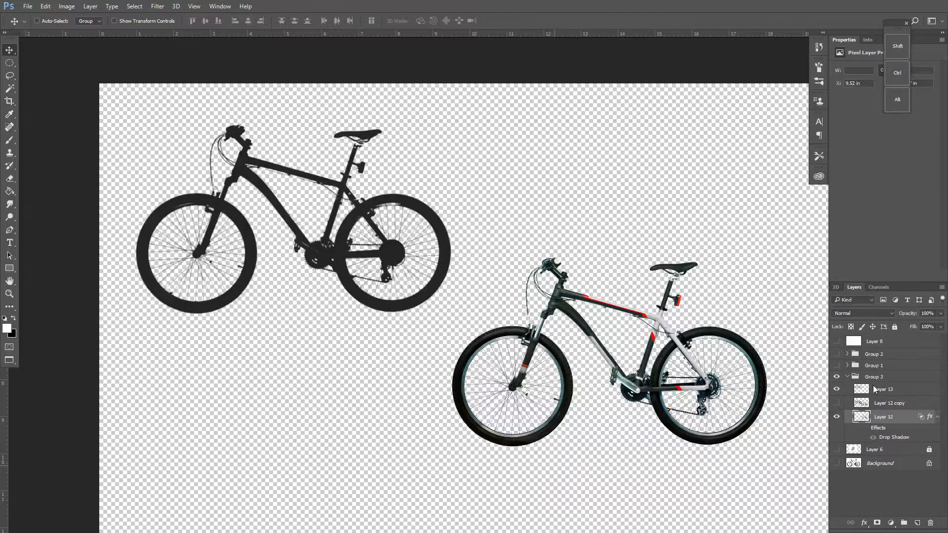
- Move the black bicycle silhouette on Layer 13 toward the coloured bicycle, to a horizontal position of about 4.04 in
{"action": "left_click", "coordinate": [898, 389]}
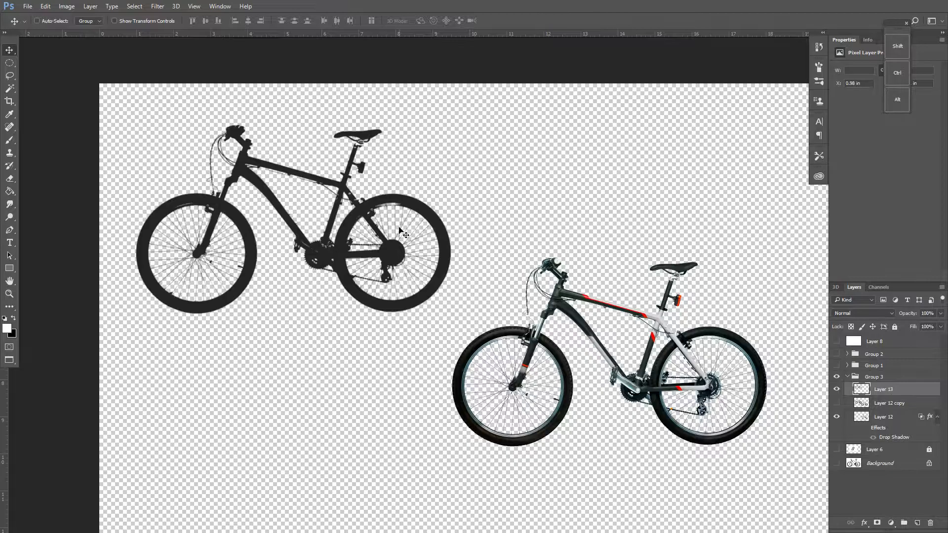
{"action": "left_click_drag", "start_coordinate": [249, 197], "coordinate": [228, 181]}
{"action": "mouse_move", "coordinate": [312, 237]}
{"action": "left_mouse_down"}
{"action": "mouse_move", "coordinate": [309, 223]}
{"action": "mouse_move", "coordinate": [317, 235]}
{"action": "left_mouse_up"}
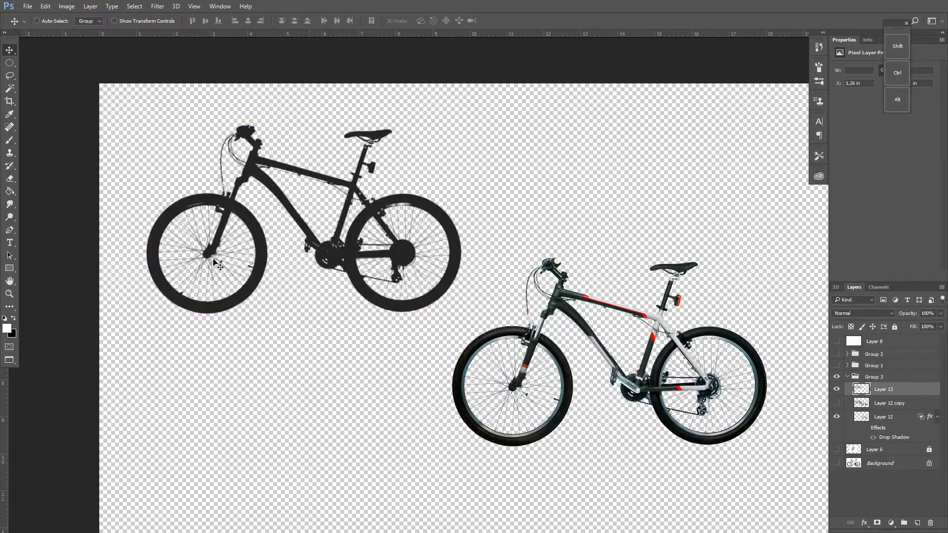
{"action": "left_click_drag", "start_coordinate": [386, 238], "coordinate": [489, 254]}
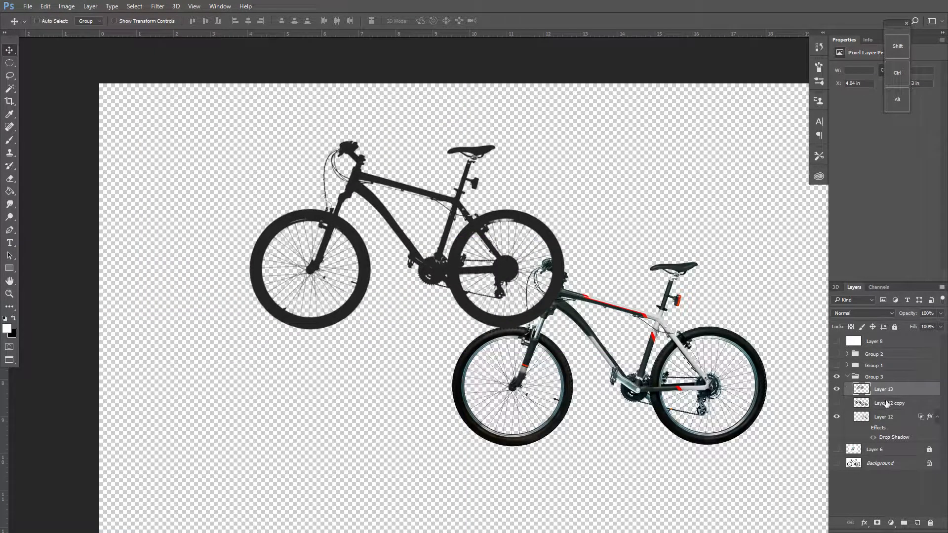
- Place Layer 12 above Layer 13 and move its coloured bicycle level with the silhouette, partly overlapping it at about X 6.7 in
{"action": "left_click_drag", "start_coordinate": [889, 419], "coordinate": [889, 391]}
{"action": "left_click_drag", "start_coordinate": [653, 363], "coordinate": [551, 246]}
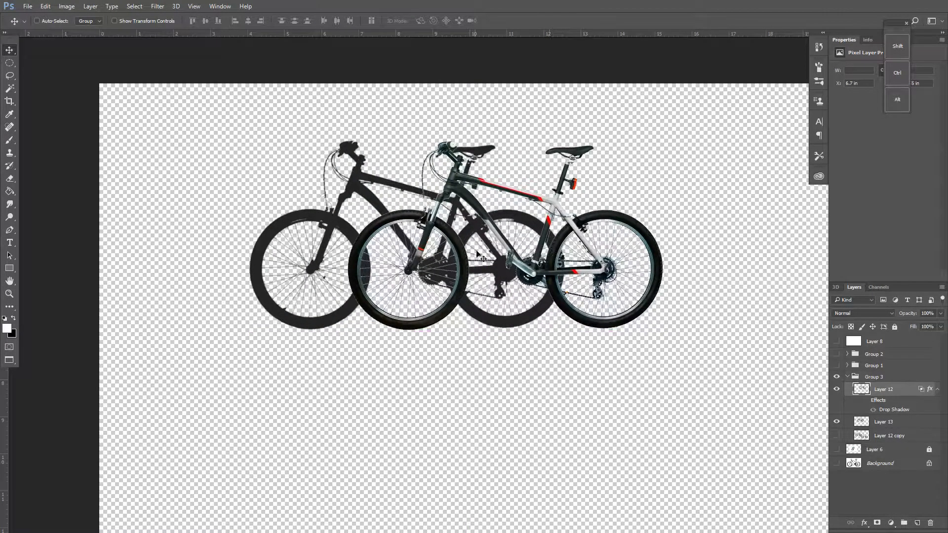
- Free-transform the Layer 13 silhouette, squashing it from above to about 54.36% height and widening it to about 101.22%
{"action": "left_click", "coordinate": [885, 422]}
{"action": "key", "text": "t"}
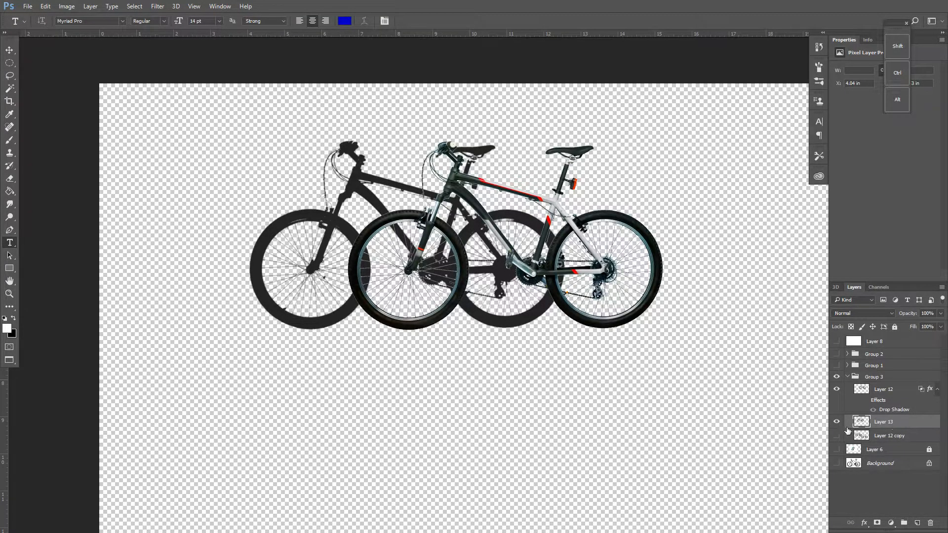
{"action": "left_click", "coordinate": [895, 393]}
{"action": "left_click", "coordinate": [889, 424]}
{"action": "key", "text": "ctrl+t"}
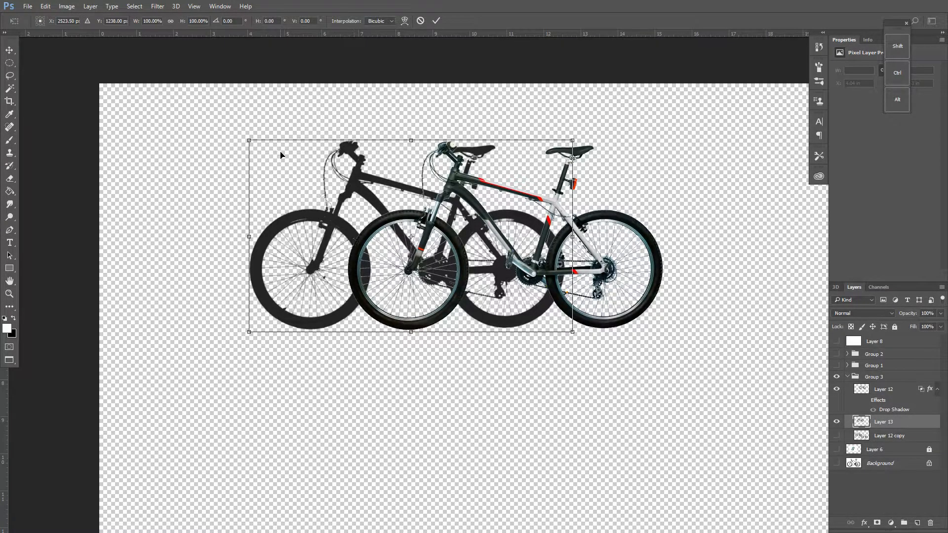
{"action": "left_click_drag", "start_coordinate": [411, 141], "coordinate": [414, 228]}
{"action": "mouse_move", "coordinate": [249, 280]}
{"action": "left_mouse_down"}
{"action": "mouse_move", "coordinate": [286, 281]}
{"action": "mouse_move", "coordinate": [245, 280]}
{"action": "left_mouse_up"}
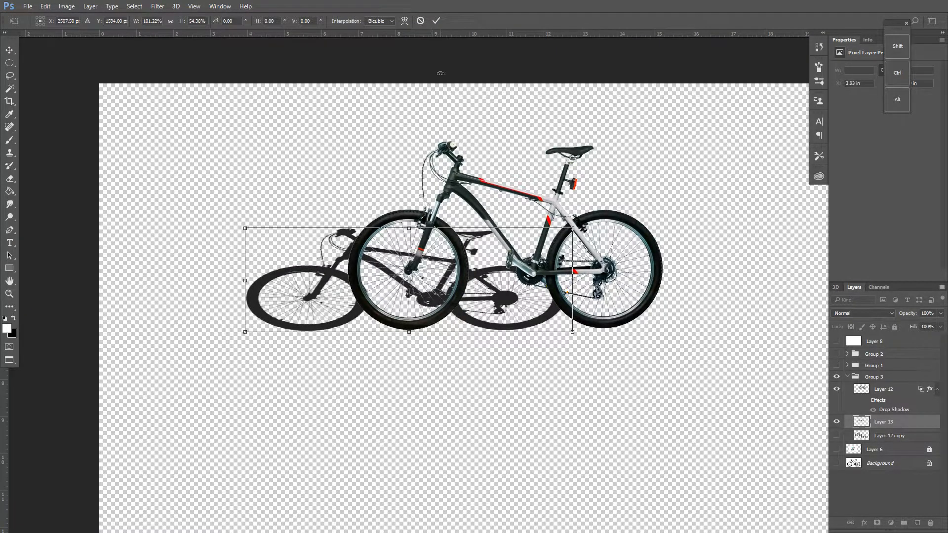
{"action": "left_click", "coordinate": [437, 20]}
{"action": "key", "text": "t"}
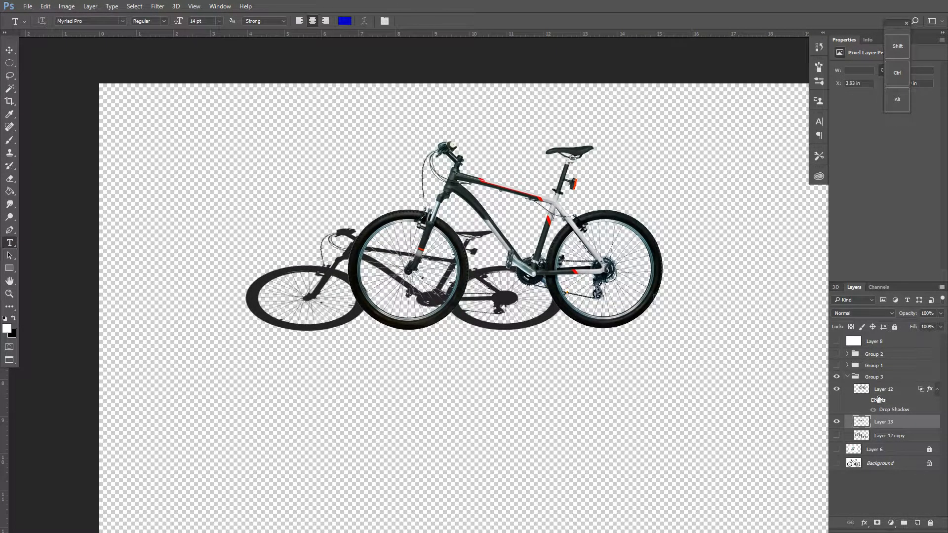
- Move the coloured bicycle on Layer 12 up and left so its wheels line up above the silhouette's wheels
{"action": "left_click", "coordinate": [884, 390]}
{"action": "left_click", "coordinate": [10, 50]}
{"action": "left_click_drag", "start_coordinate": [445, 234], "coordinate": [345, 231]}
{"action": "left_click_drag", "start_coordinate": [517, 301], "coordinate": [511, 261]}
- Flip the Layer 13 silhouette upside down at about -108.02% height and move it up just beneath the bicycle's tyres
{"action": "left_click", "coordinate": [921, 426]}
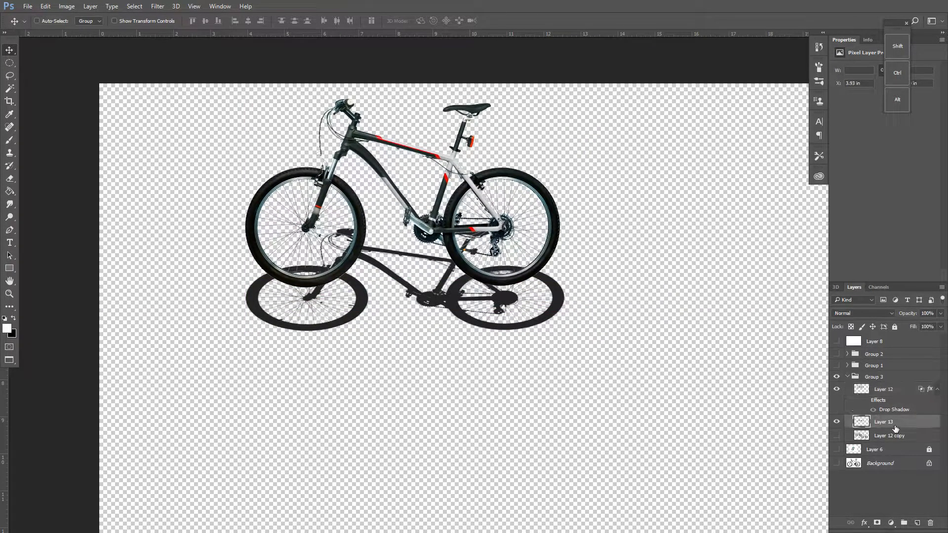
{"action": "key", "text": "ctrl+t"}
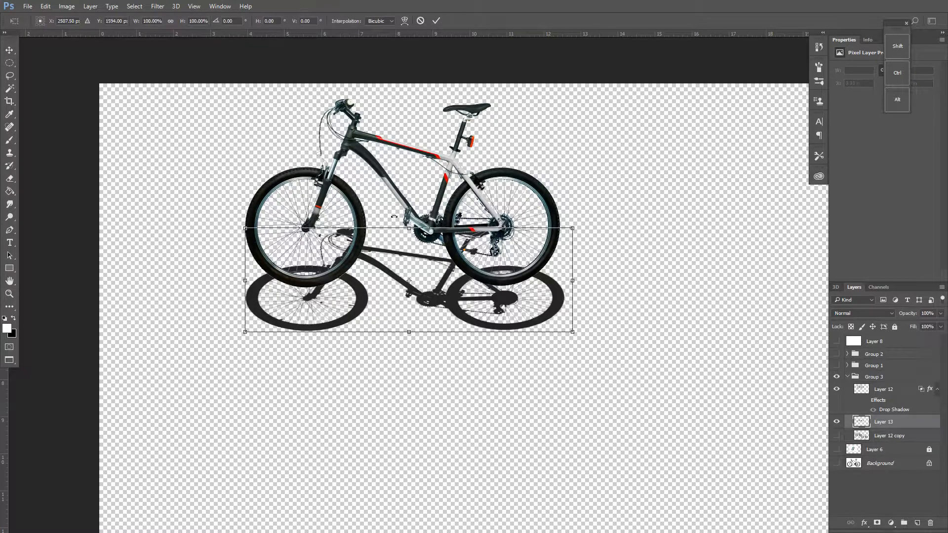
{"action": "left_click_drag", "start_coordinate": [412, 227], "coordinate": [411, 446]}
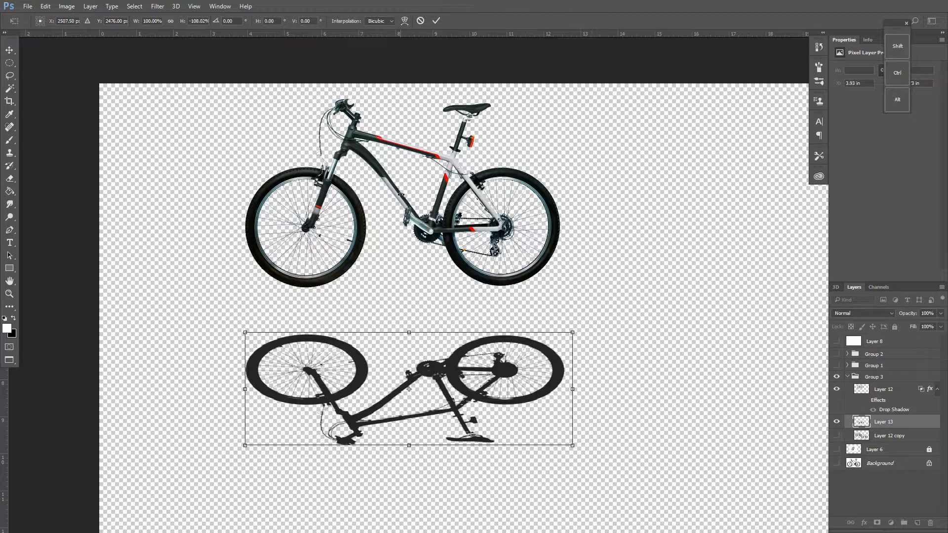
{"action": "left_click", "coordinate": [436, 21]}
{"action": "left_click_drag", "start_coordinate": [440, 197], "coordinate": [442, 152]}
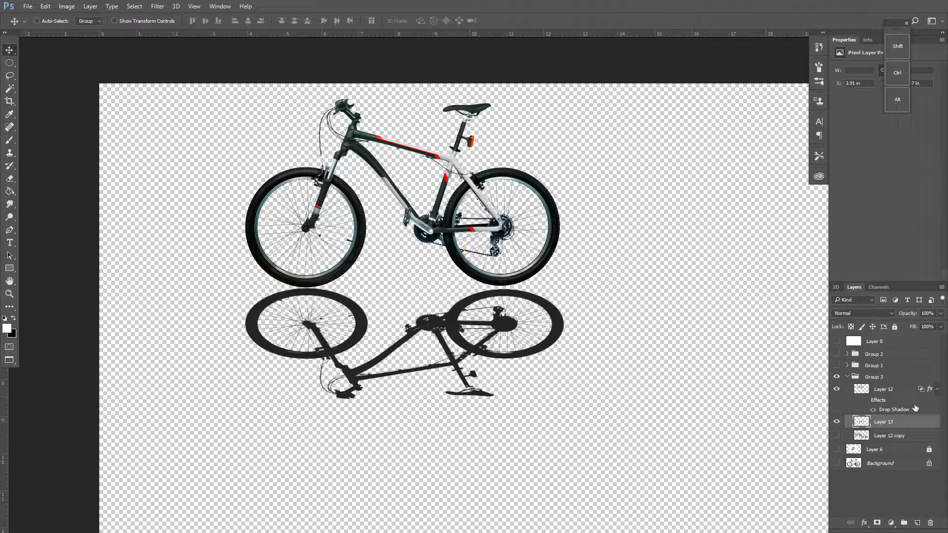
- Apply a Perspective transform to the Layer 13 silhouette, slanting it right at about 142.18% width and 63.92° horizontal skew
{"action": "left_click", "coordinate": [132, 7]}
{"action": "mouse_move", "coordinate": [63, 9]}
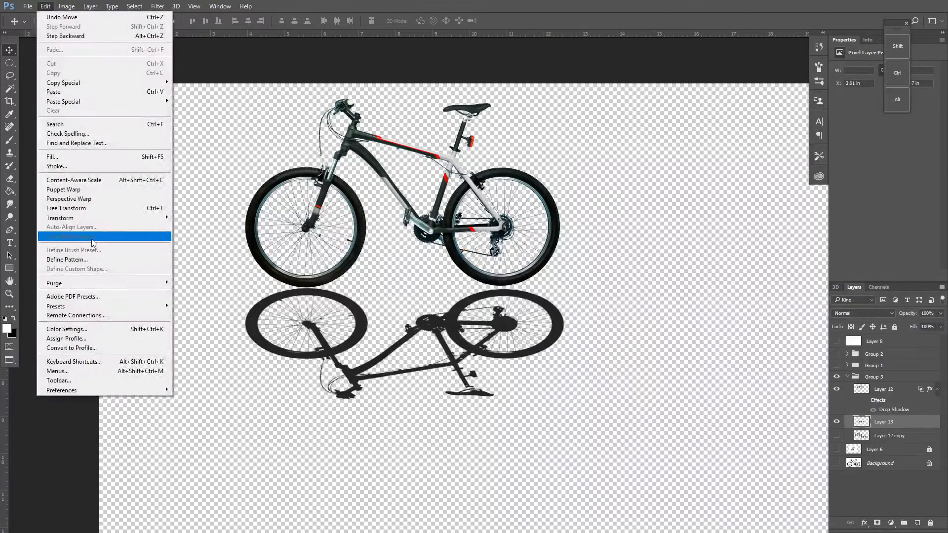
{"action": "mouse_move", "coordinate": [99, 218]}
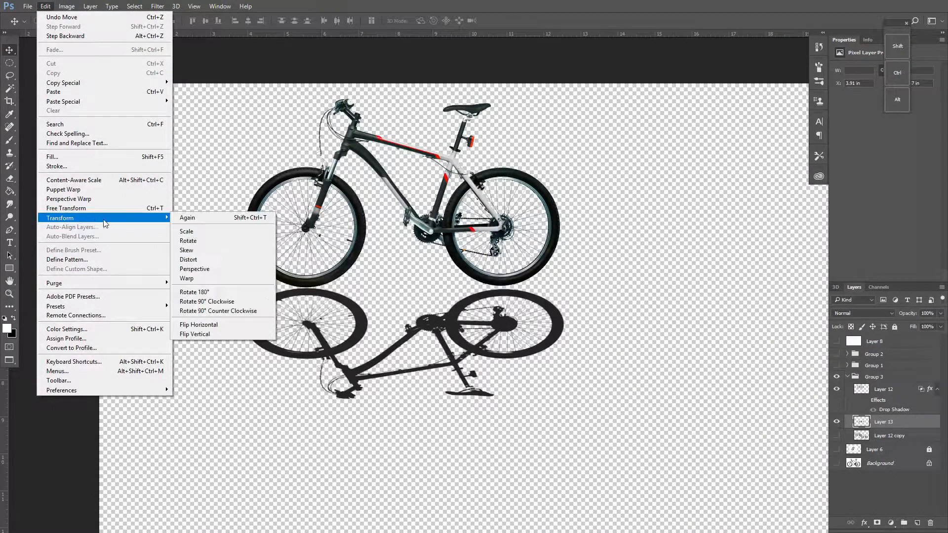
{"action": "left_click", "coordinate": [207, 280]}
{"action": "left_click_drag", "start_coordinate": [245, 287], "coordinate": [280, 287]}
{"action": "left_click_drag", "start_coordinate": [410, 398], "coordinate": [628, 398]}
{"action": "left_click_drag", "start_coordinate": [405, 286], "coordinate": [475, 258]}
{"action": "left_click_drag", "start_coordinate": [447, 403], "coordinate": [377, 400]}
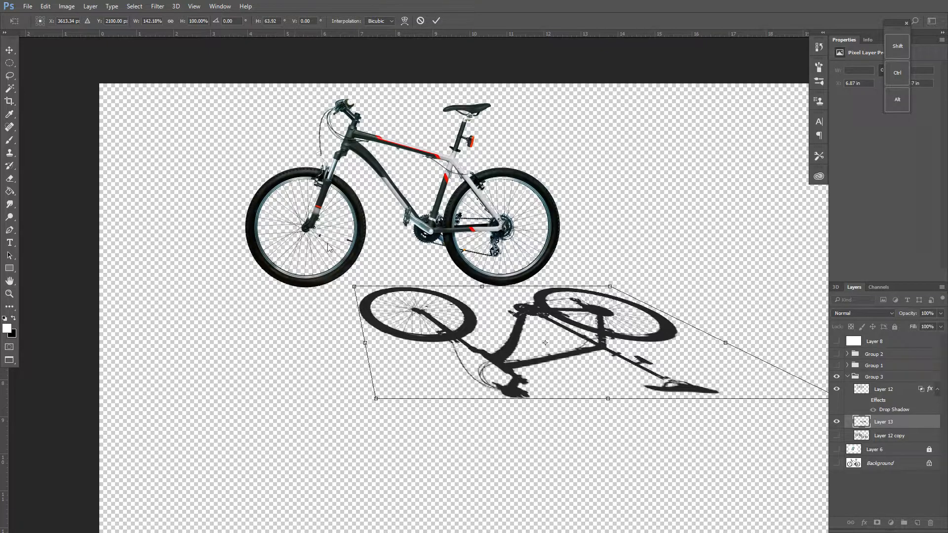
{"action": "left_click", "coordinate": [45, 6]}
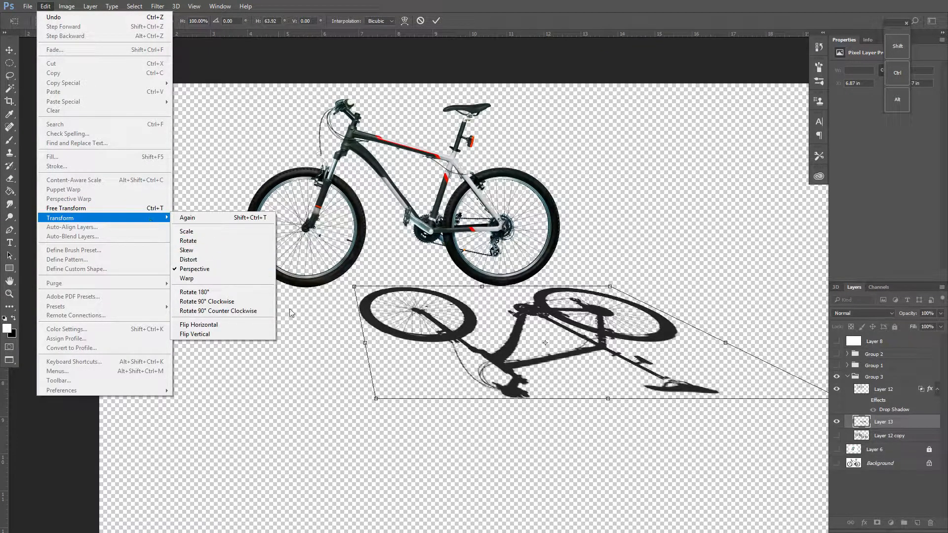
{"action": "left_click", "coordinate": [324, 341]}
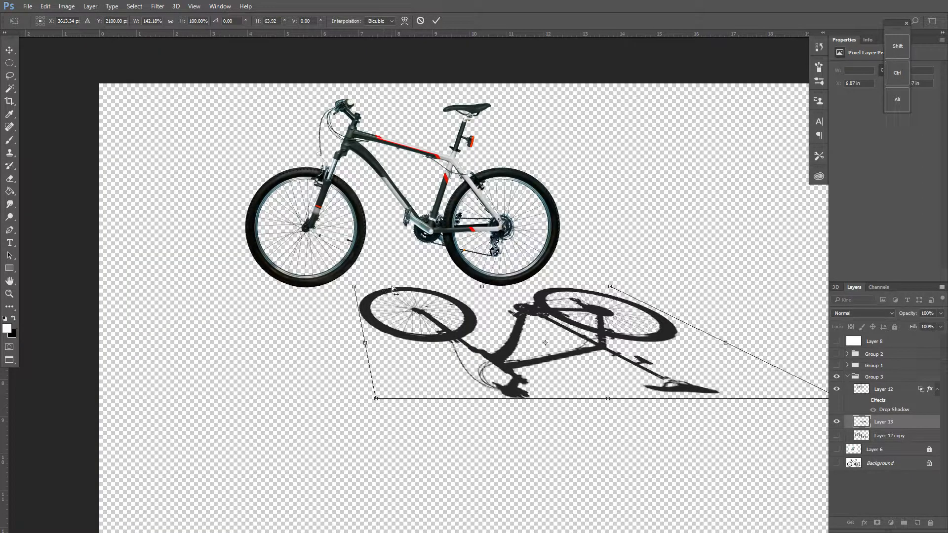
{"action": "left_click", "coordinate": [436, 20]}
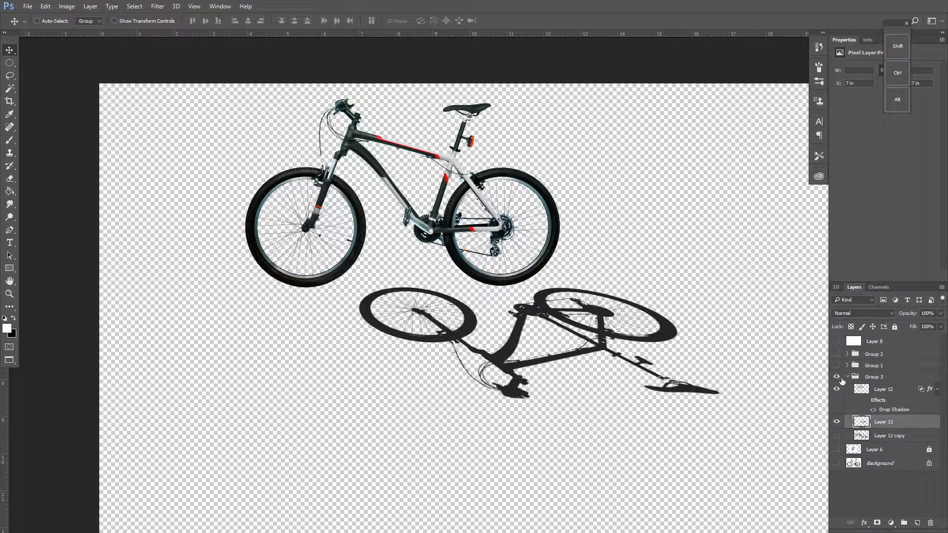
- Collapse and hide Group 3, and show the Background layer
{"action": "left_click", "coordinate": [883, 464]}
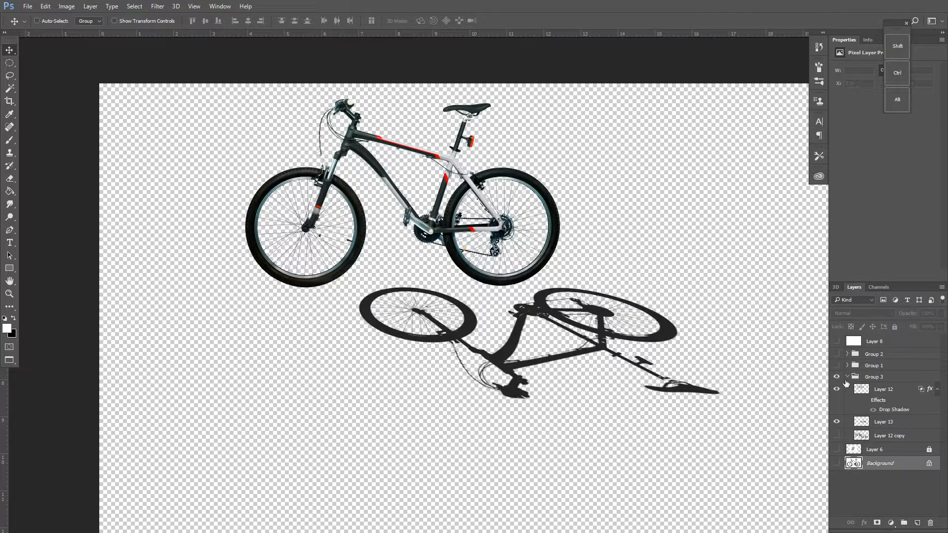
{"action": "left_click", "coordinate": [848, 378]}
{"action": "left_click", "coordinate": [842, 378]}
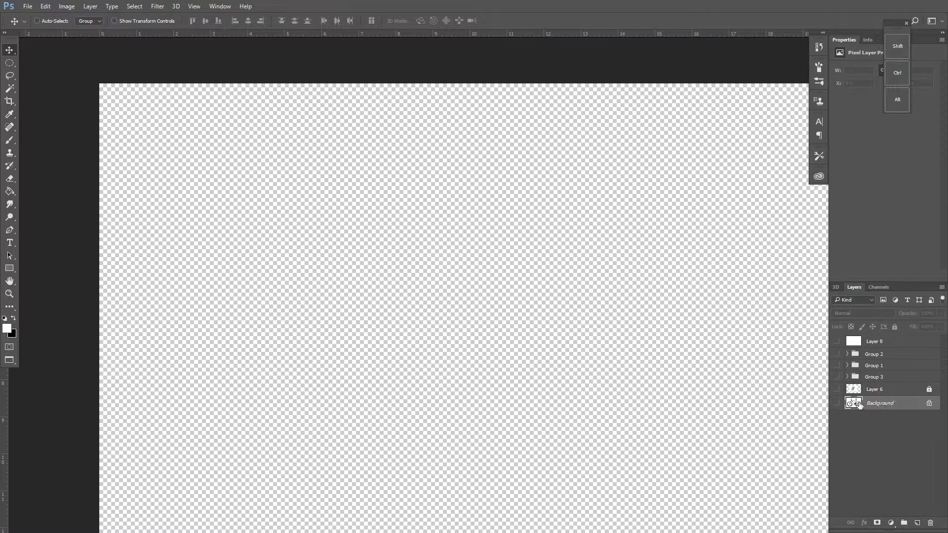
{"action": "left_click", "coordinate": [837, 404]}
- Duplicate the Background layer as Background copy 3 and hide the original Background
{"action": "right_click", "coordinate": [878, 402]}
{"action": "left_click", "coordinate": [848, 283]}
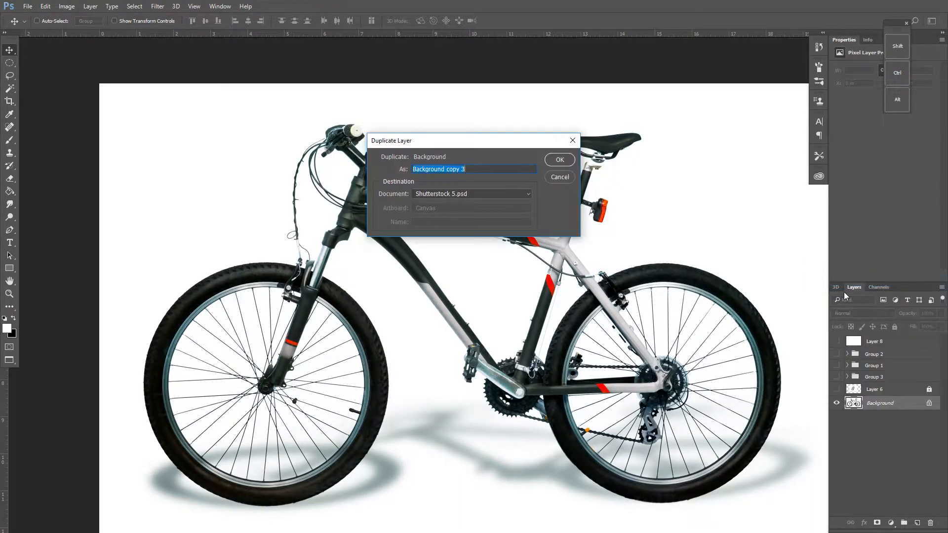
{"action": "left_click", "coordinate": [571, 162]}
{"action": "left_click", "coordinate": [837, 417]}
- Reorder the layers so Background copy 3 is topmost with Layer 8 directly beneath it
{"action": "left_click_drag", "start_coordinate": [891, 404], "coordinate": [881, 353]}
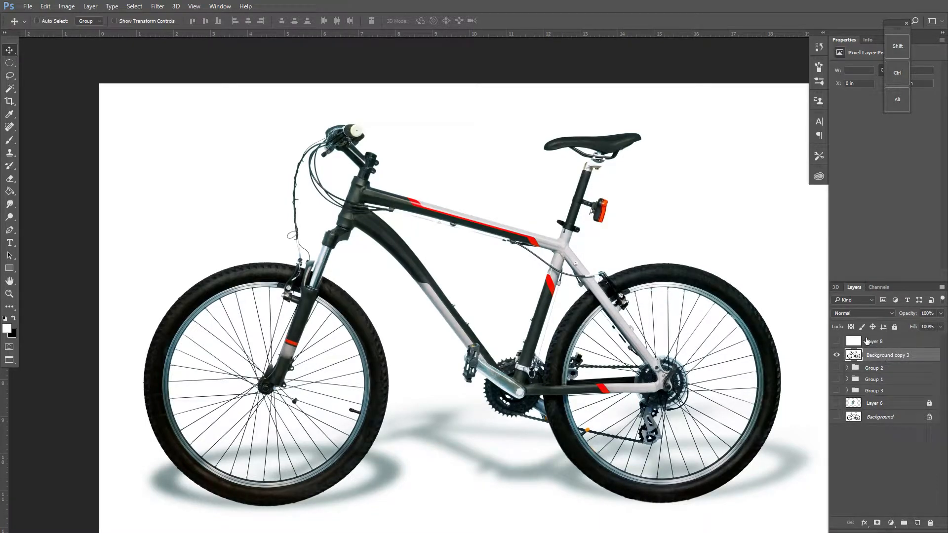
{"action": "left_click", "coordinate": [866, 341]}
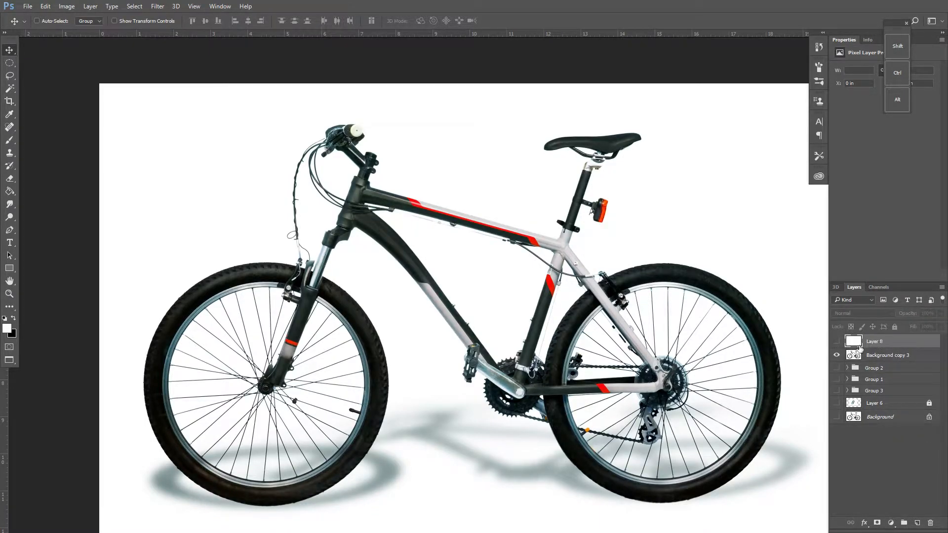
{"action": "left_click_drag", "start_coordinate": [877, 348], "coordinate": [880, 368]}
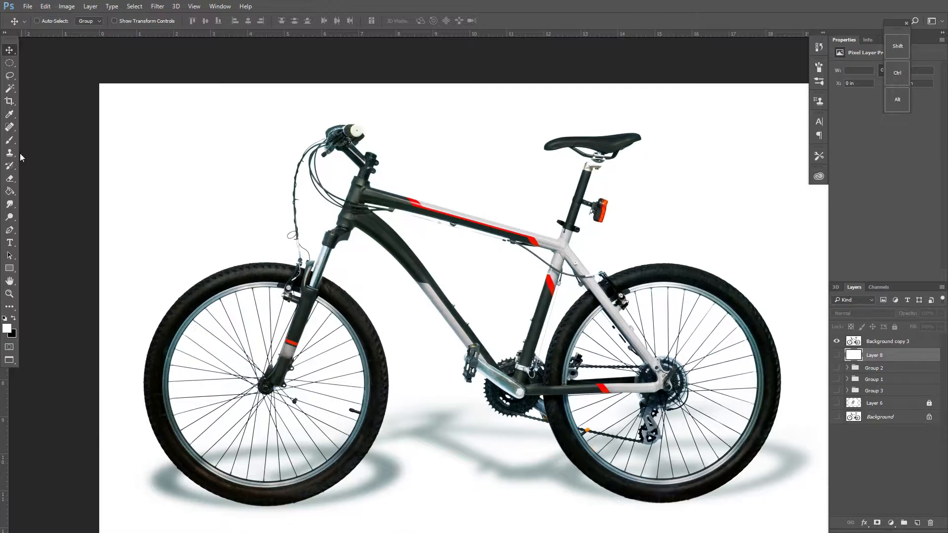
- Select Background copy 3 and open its Blending Options
{"action": "left_click", "coordinate": [12, 193]}
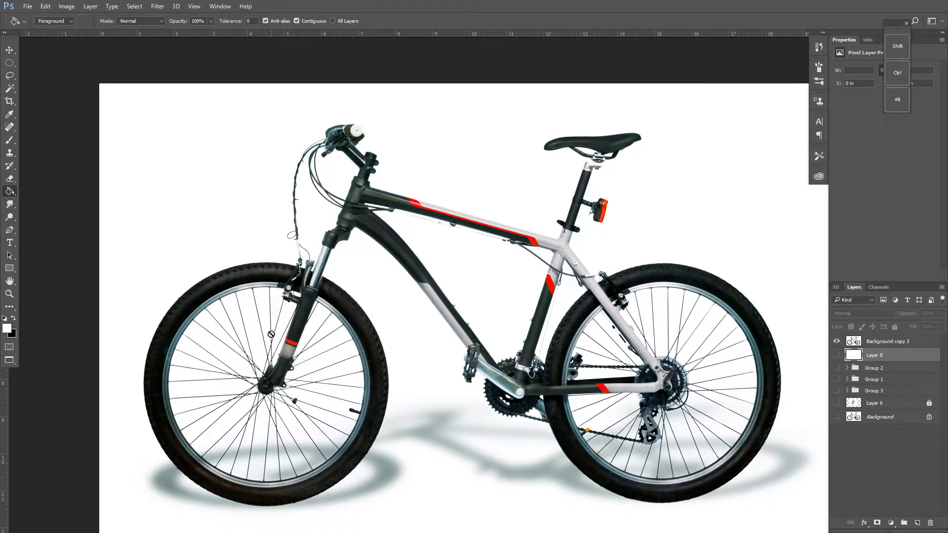
{"action": "left_click", "coordinate": [881, 342]}
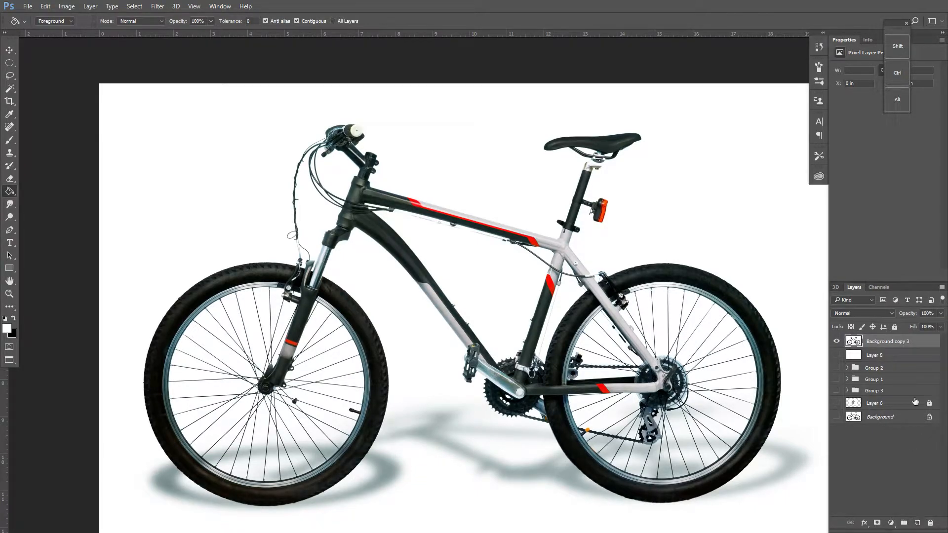
{"action": "double_click", "coordinate": [937, 345]}
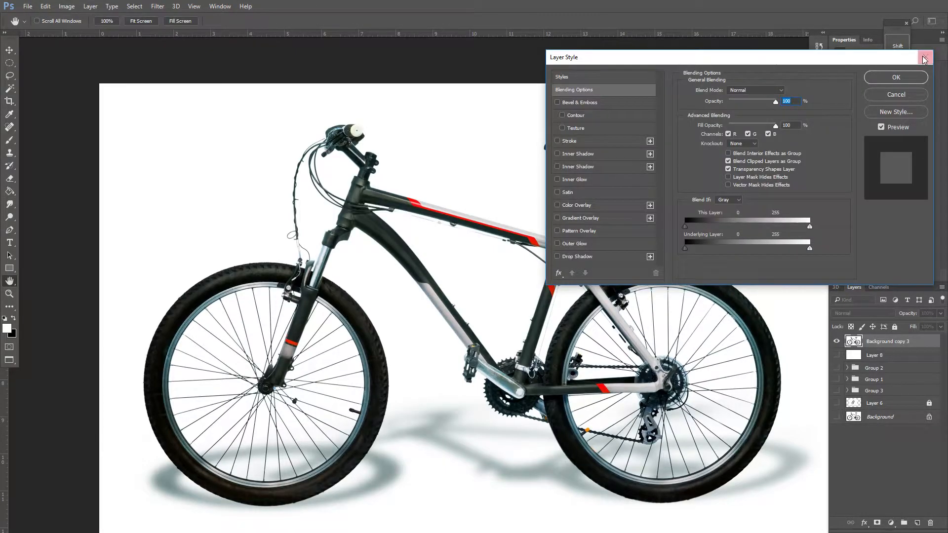
{"action": "left_click", "coordinate": [925, 58]}
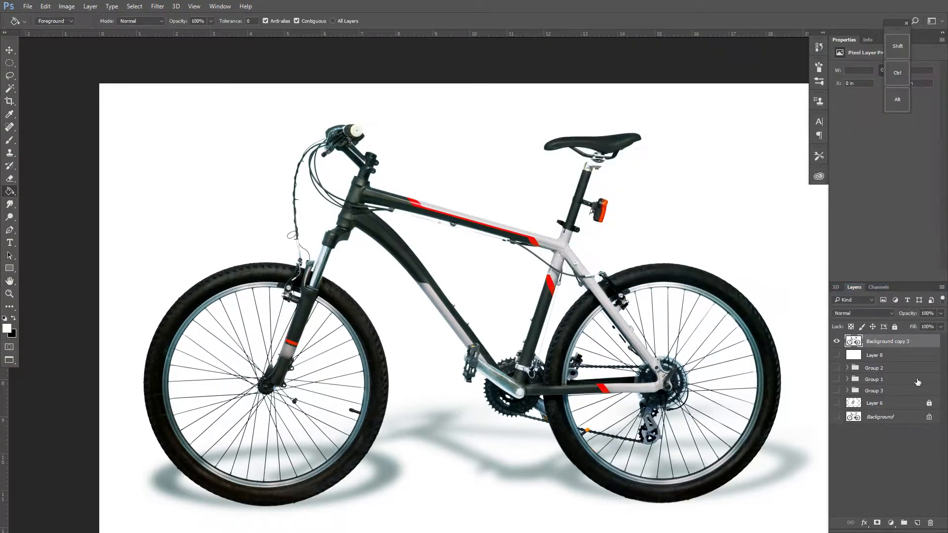
{"action": "left_click", "coordinate": [864, 523]}
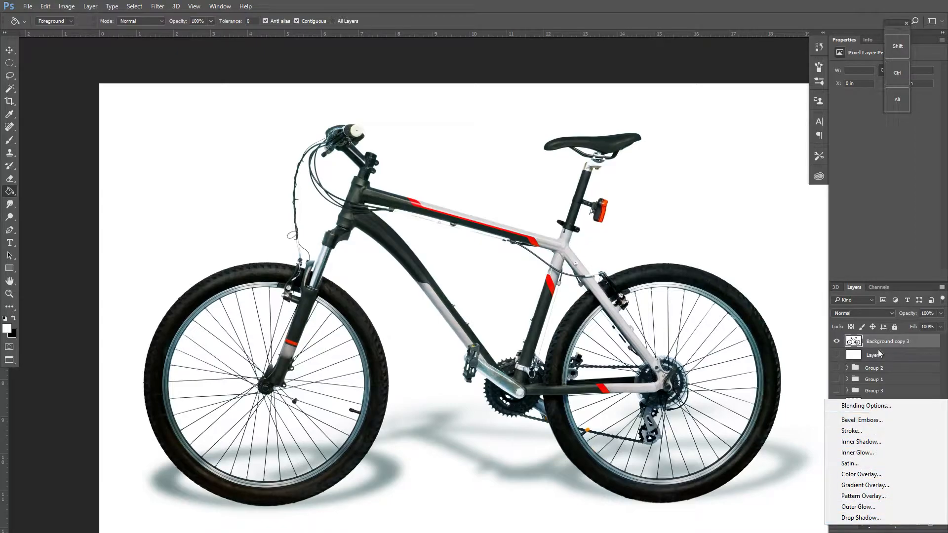
{"action": "left_click", "coordinate": [878, 405]}
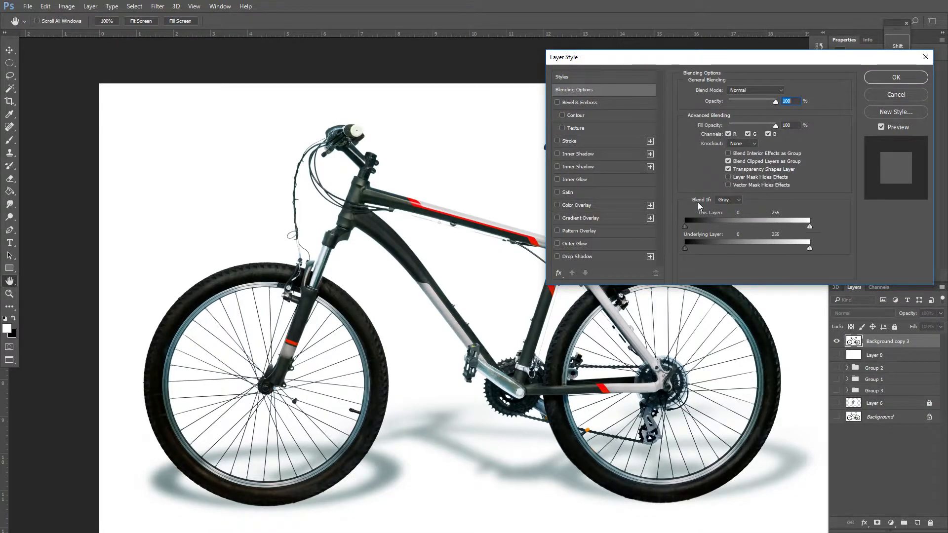
- Choose Gray as the Blend If channel for Background copy 3
{"action": "left_click", "coordinate": [738, 200]}
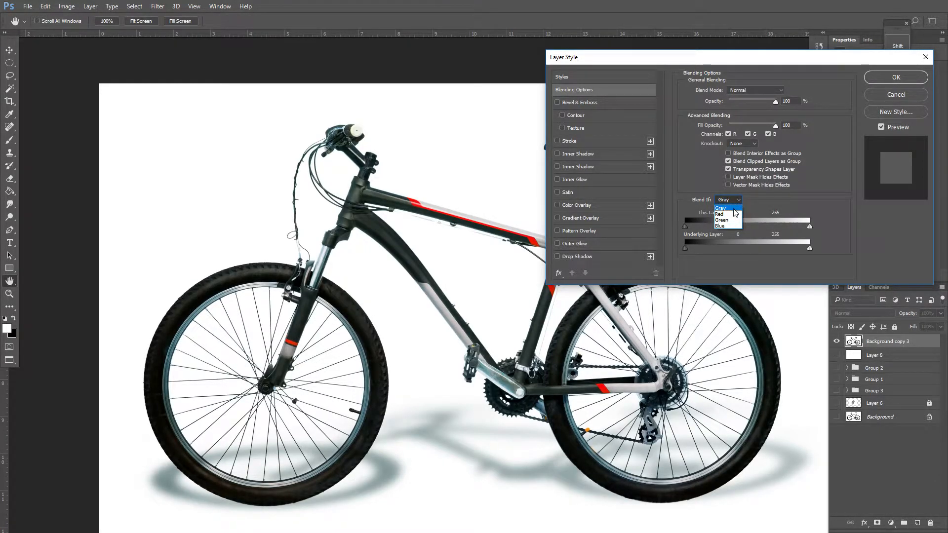
{"action": "left_click", "coordinate": [733, 209]}
{"action": "left_click", "coordinate": [736, 200]}
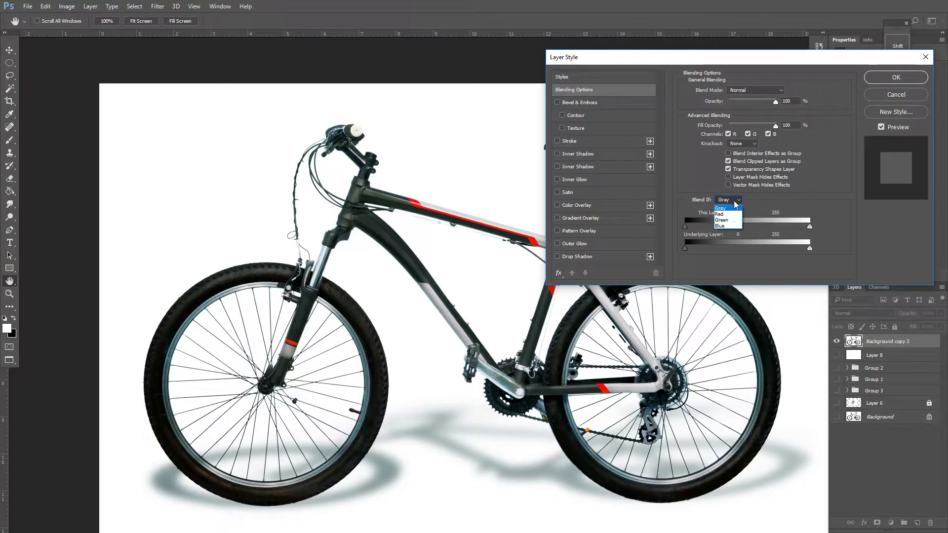
{"action": "left_click", "coordinate": [734, 210]}
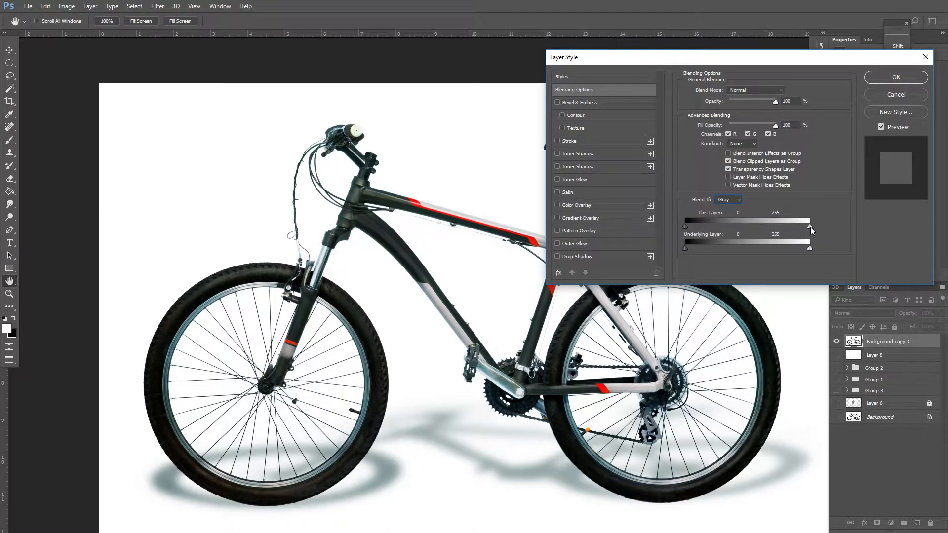
- Try lowering the white This Layer Blend If slider to 34 and raising the black one to 166, undoing each change
{"action": "left_click_drag", "start_coordinate": [810, 226], "coordinate": [701, 229]}
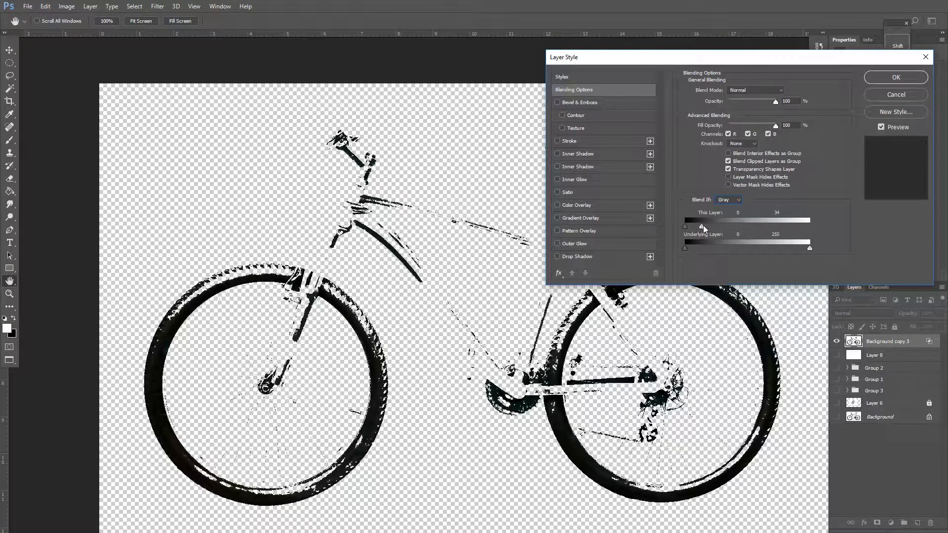
{"action": "key", "text": "ctrl+z"}
{"action": "left_click_drag", "start_coordinate": [686, 228], "coordinate": [756, 228]}
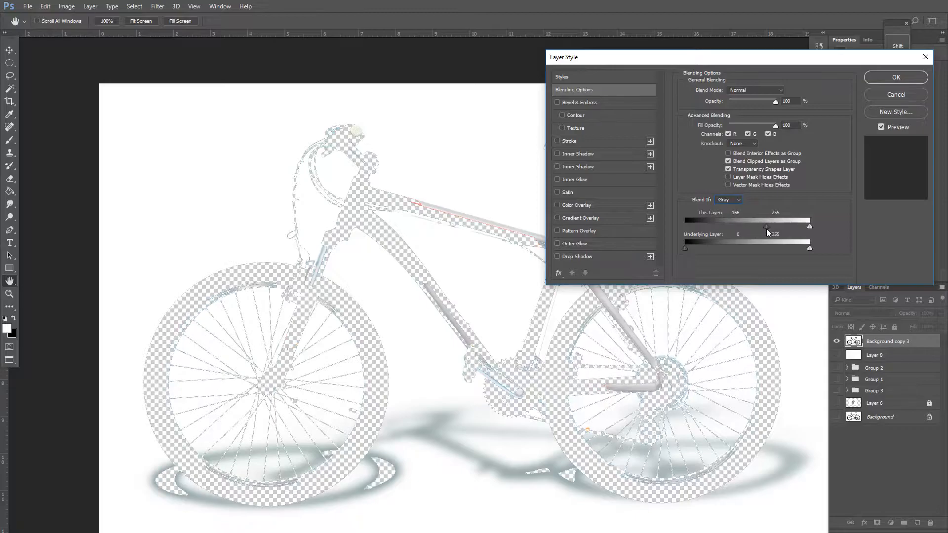
{"action": "key", "text": "ctrl+z"}
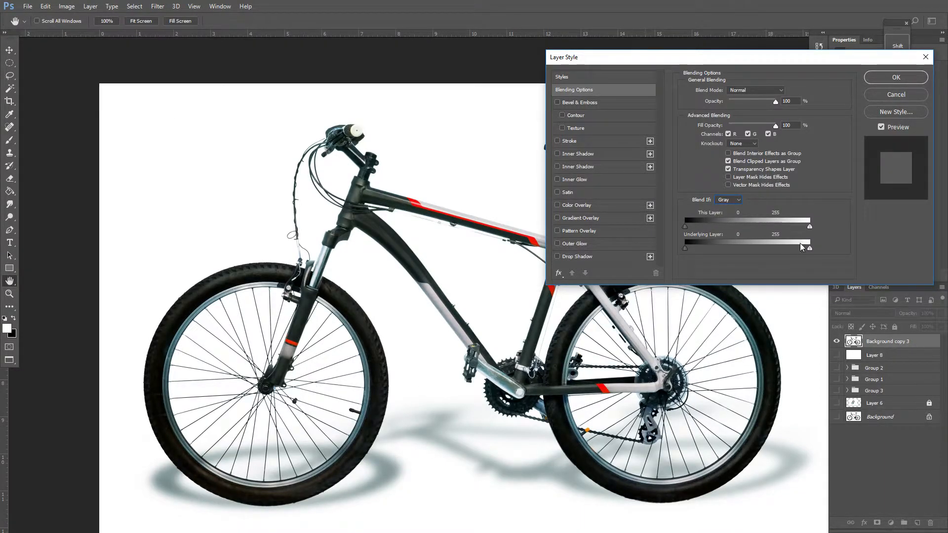
- Set the white This Layer Blend If slider to 253 and apply the blending options to Background copy 3
{"action": "mouse_move", "coordinate": [807, 223]}
{"action": "left_mouse_down"}
{"action": "mouse_move", "coordinate": [829, 225]}
{"action": "mouse_move", "coordinate": [808, 227]}
{"action": "left_mouse_up"}
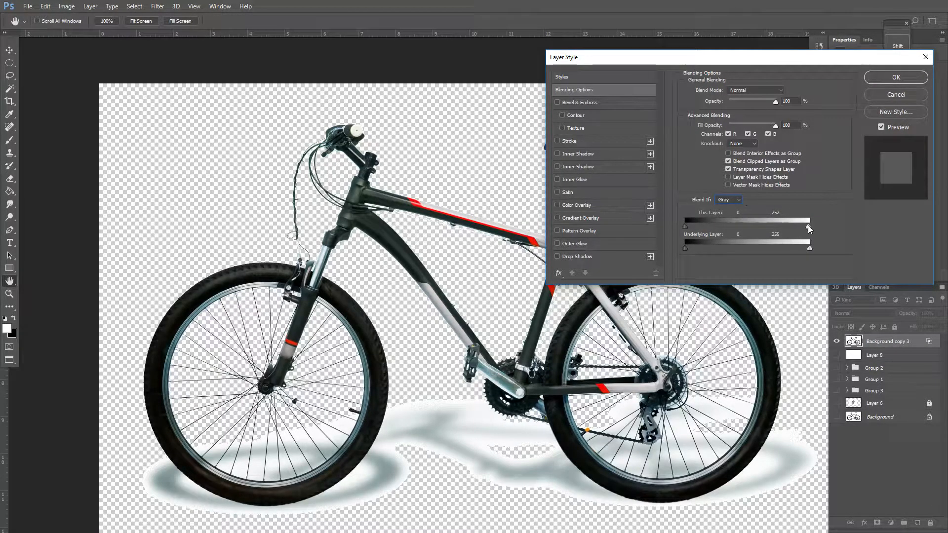
{"action": "left_click_drag", "start_coordinate": [808, 226], "coordinate": [797, 225]}
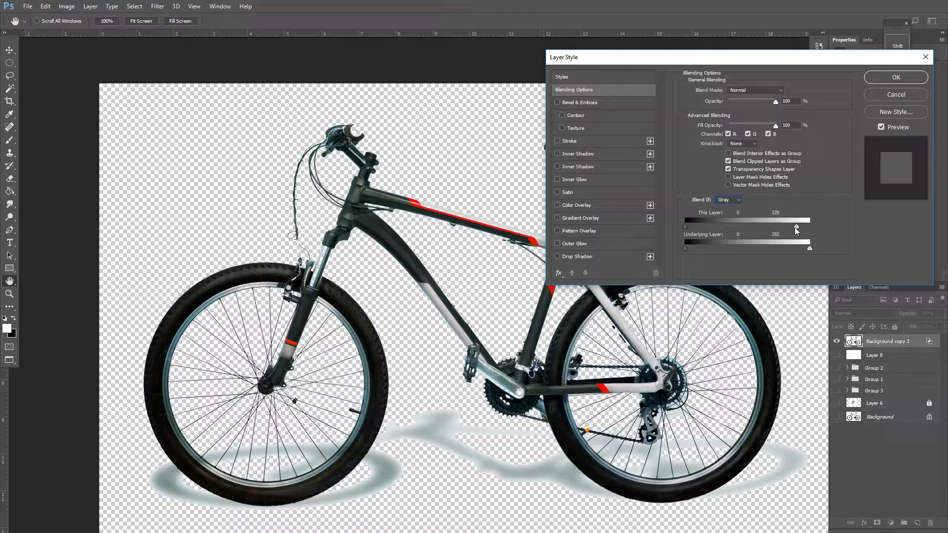
{"action": "mouse_move", "coordinate": [798, 227]}
{"action": "left_mouse_down"}
{"action": "mouse_move", "coordinate": [816, 226]}
{"action": "mouse_move", "coordinate": [808, 226]}
{"action": "left_mouse_up"}
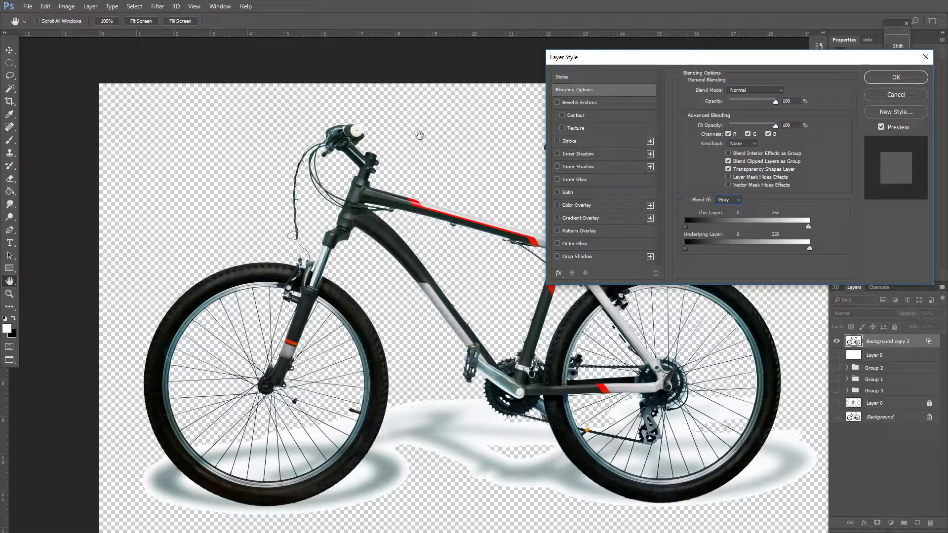
{"action": "left_click_drag", "start_coordinate": [807, 224], "coordinate": [809, 225]}
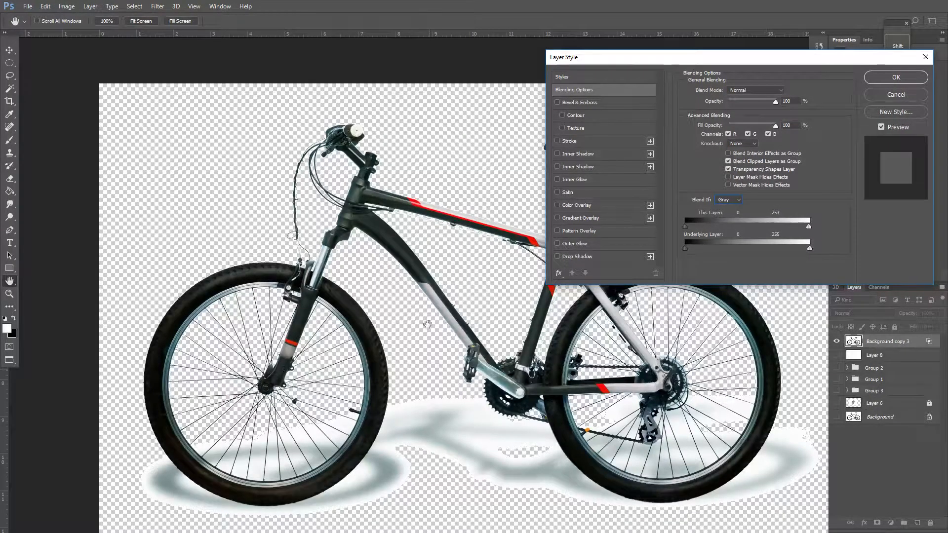
{"action": "left_click", "coordinate": [896, 78]}
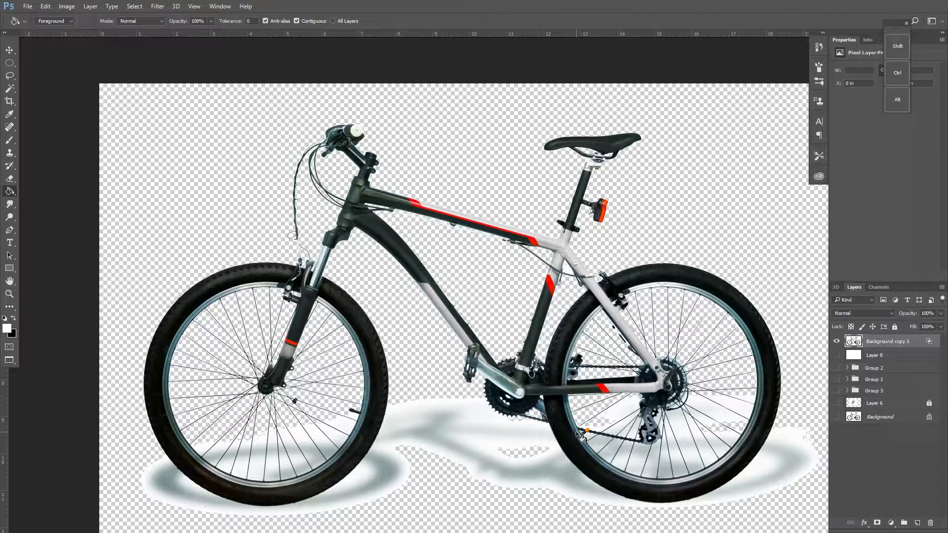
- Select the shadow area outside the front wheel using the Magic Wand with a tolerance of 80
{"action": "scroll", "coordinate": [455, 423], "scroll_direction": "down", "scroll_amount": 2}
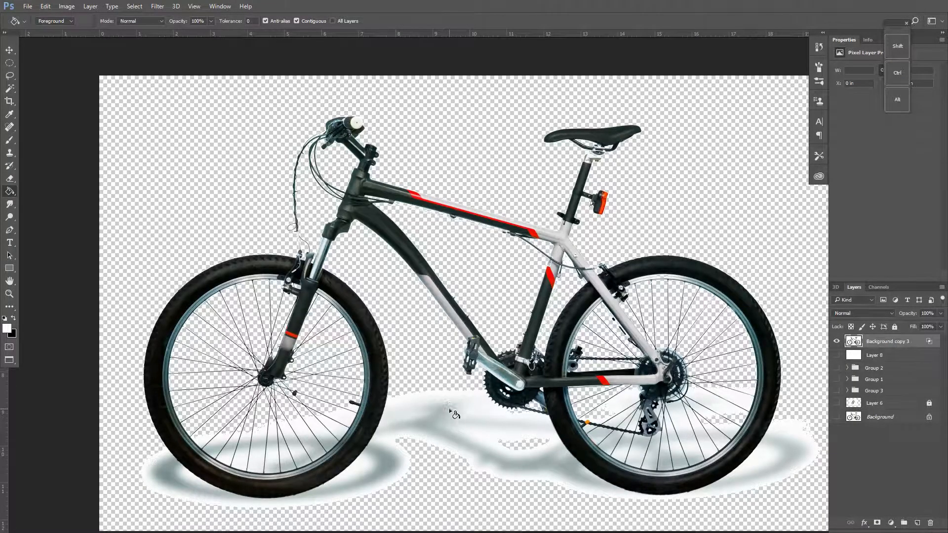
{"action": "scroll", "coordinate": [453, 404], "scroll_direction": "down", "scroll_amount": 2}
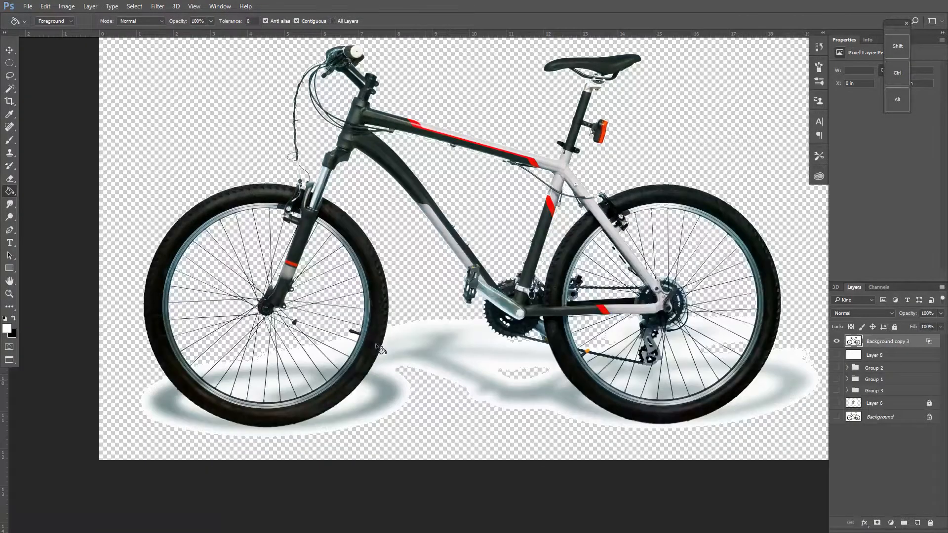
{"action": "right_click", "coordinate": [10, 89]}
{"action": "left_click", "coordinate": [49, 100]}
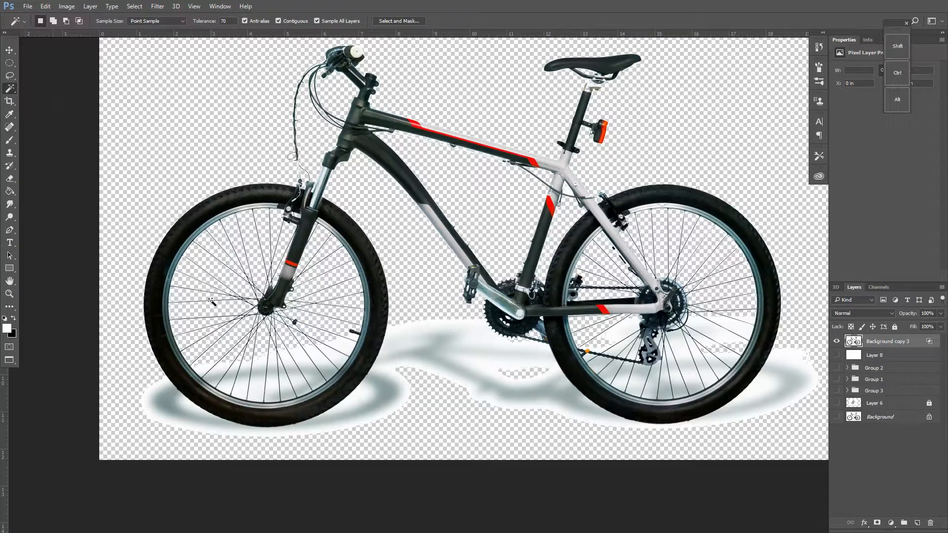
{"action": "key", "text": "z"}
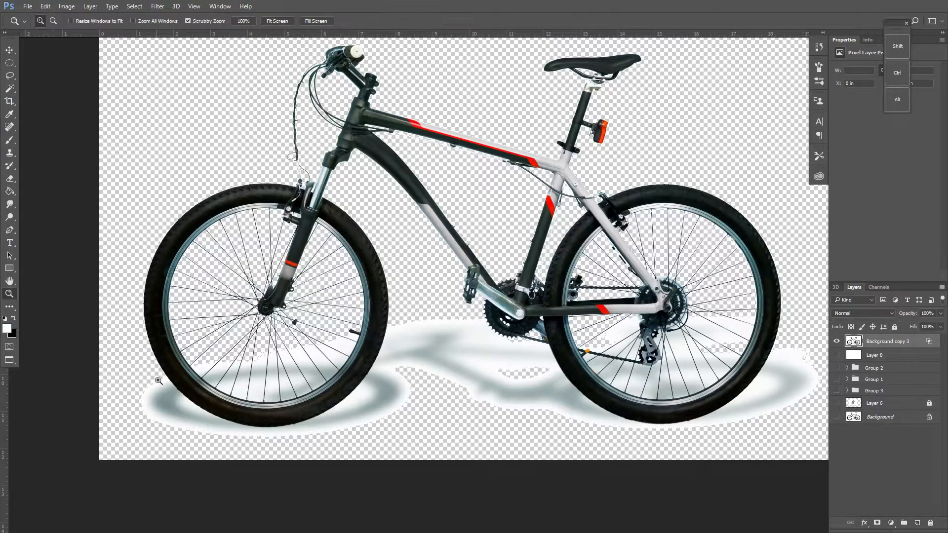
{"action": "left_click", "coordinate": [188, 439]}
{"action": "left_click", "coordinate": [208, 445]}
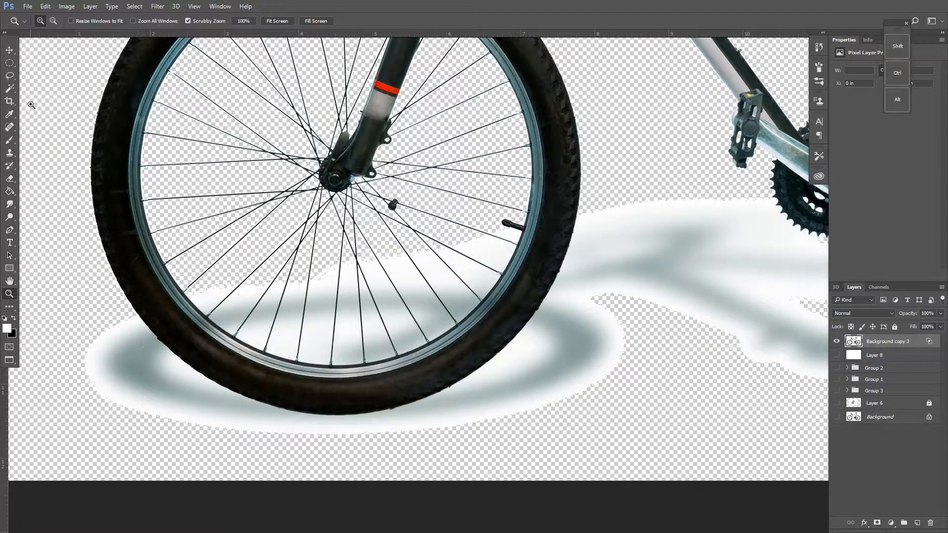
{"action": "left_click", "coordinate": [11, 90]}
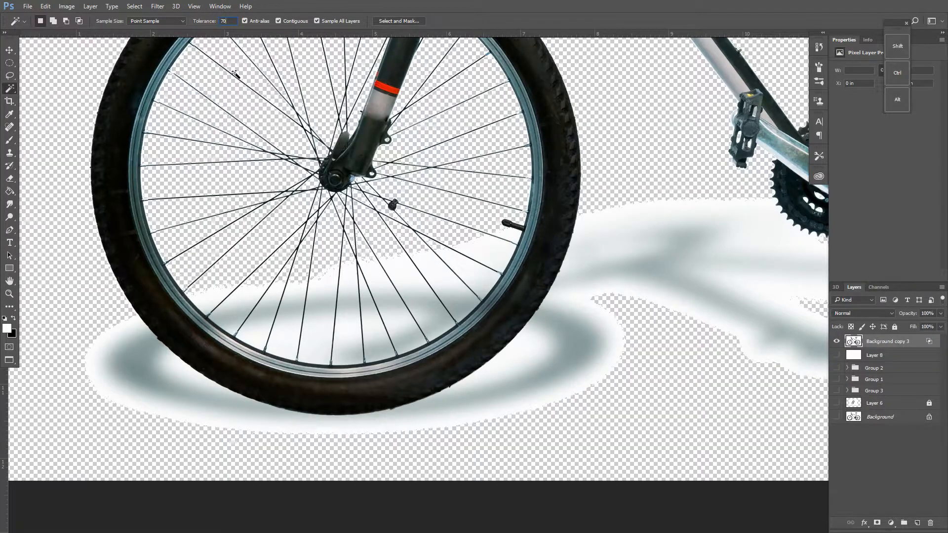
{"action": "left_click", "coordinate": [221, 20]}
{"action": "type", "text": "80"}
{"action": "left_click", "coordinate": [134, 366], "text": "shift"}
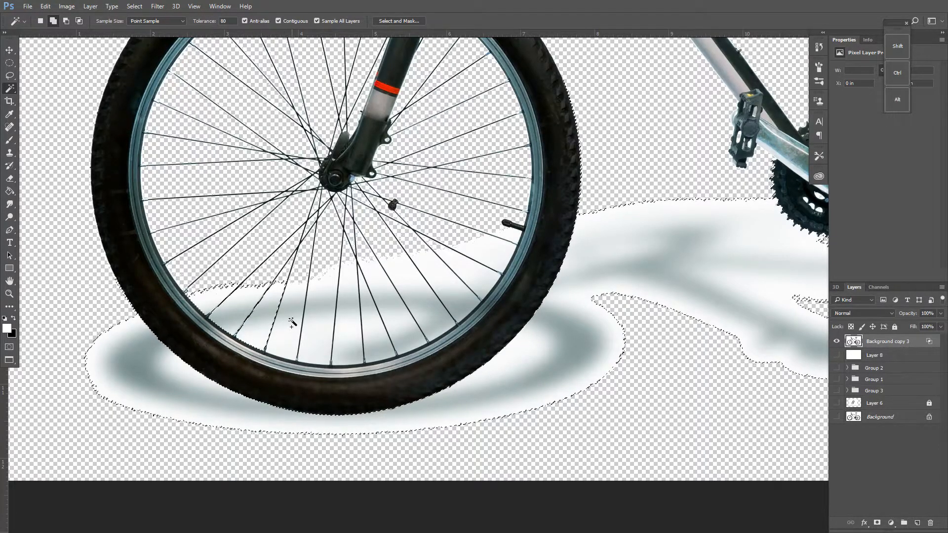
- Add the remaining shadow segments between the front wheel's lower spokes to the selection
{"action": "left_click", "coordinate": [387, 299], "text": "shift"}
{"action": "left_click", "coordinate": [404, 285], "text": "shift"}
{"action": "left_click", "coordinate": [447, 277], "text": "shift"}
{"action": "left_click", "coordinate": [477, 268], "text": "shift"}
{"action": "left_click", "coordinate": [464, 302], "text": "shift"}
{"action": "left_click", "coordinate": [516, 229], "text": "shift"}
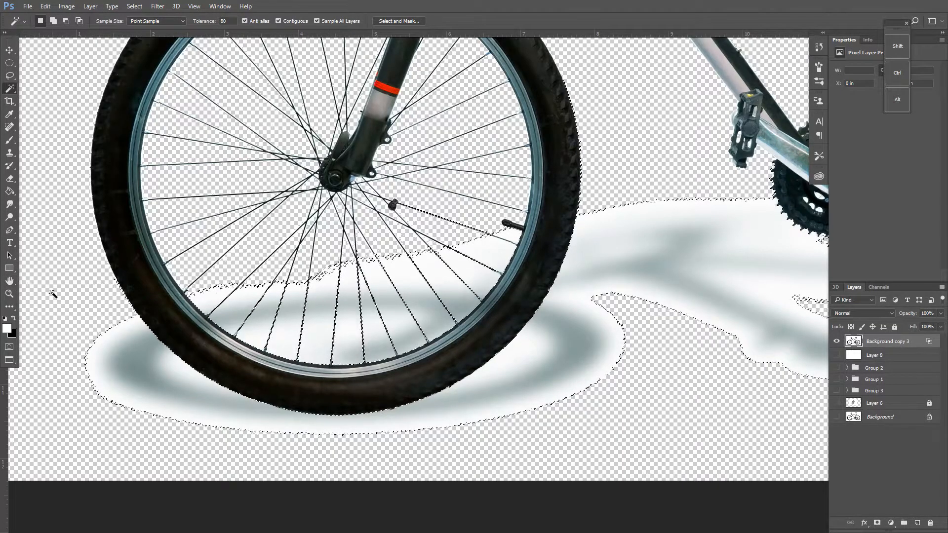
- Add the shadow areas around the rear wheel and between its spokes to the selection with the Magic Wand
{"action": "left_click", "coordinate": [9, 281]}
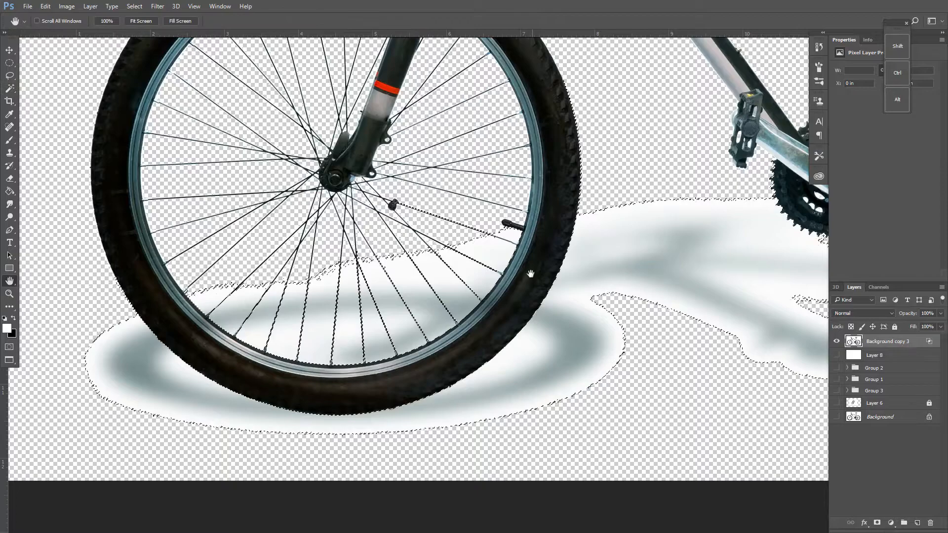
{"action": "left_click_drag", "start_coordinate": [645, 271], "coordinate": [313, 302]}
{"action": "left_click_drag", "start_coordinate": [697, 277], "coordinate": [321, 264]}
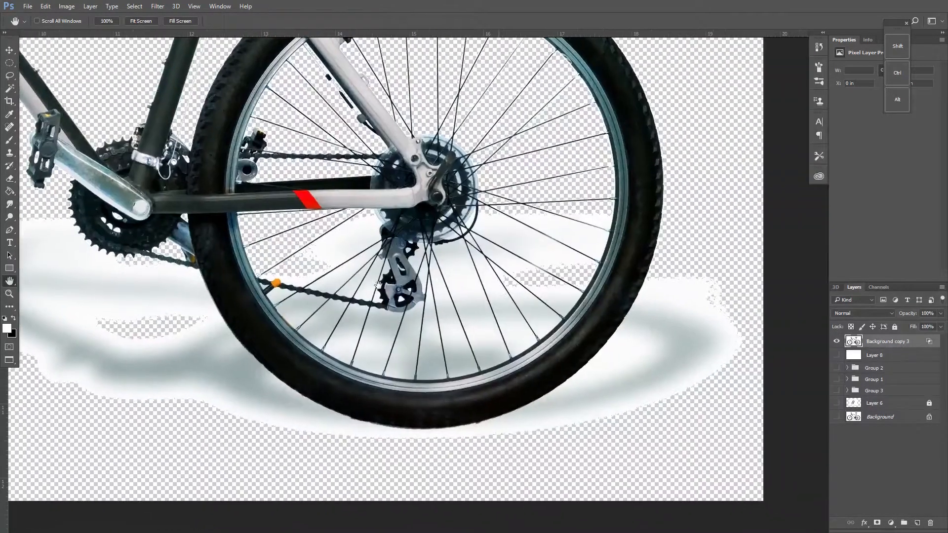
{"action": "left_click", "coordinate": [9, 88]}
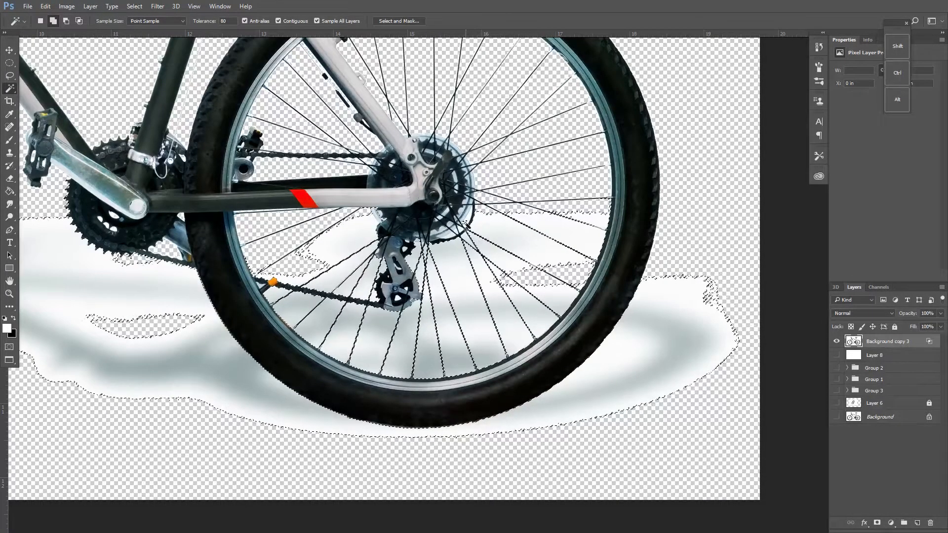
- Add the narrow shadow gap between the rear sprocket disc and the black cable to the Magic Wand selection
{"action": "key", "text": "z"}
{"action": "left_click", "coordinate": [452, 227]}
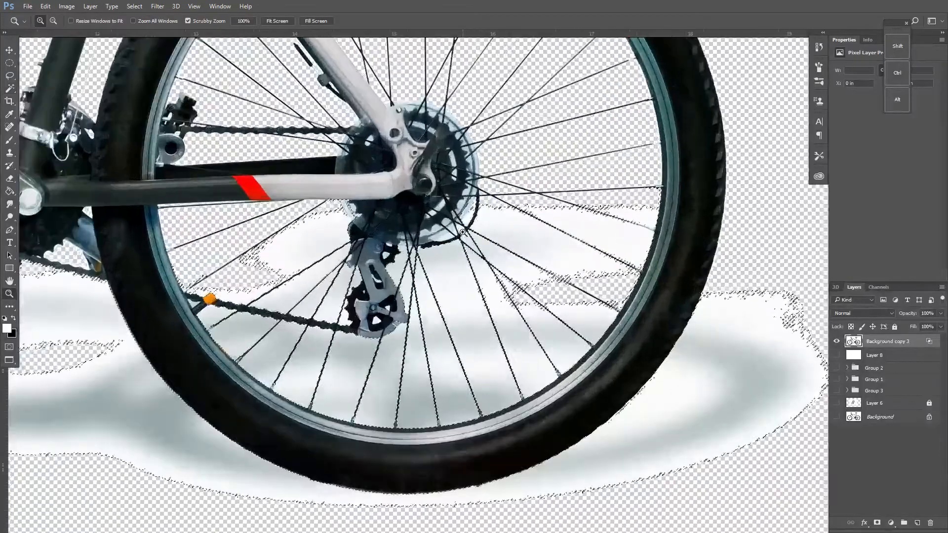
{"action": "left_click", "coordinate": [452, 228]}
{"action": "left_click", "coordinate": [452, 228]}
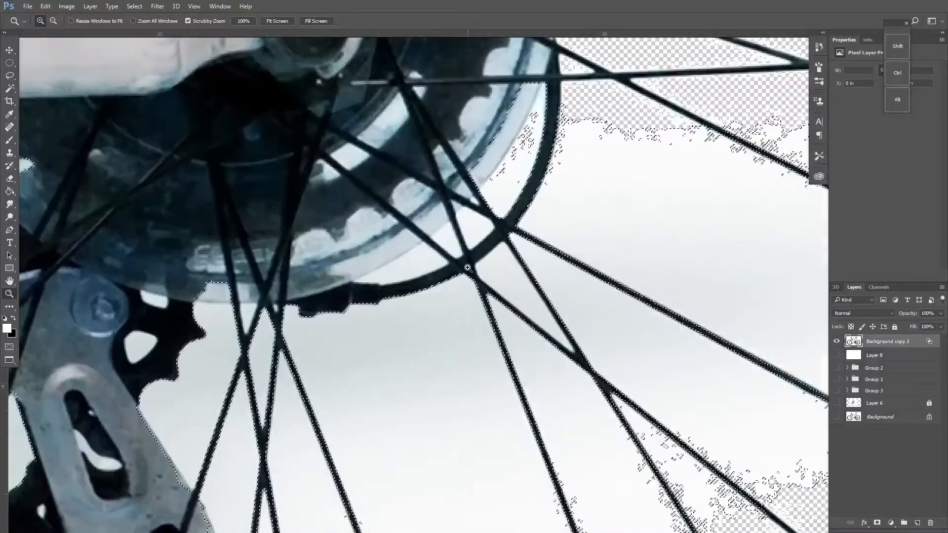
{"action": "key", "text": "w"}
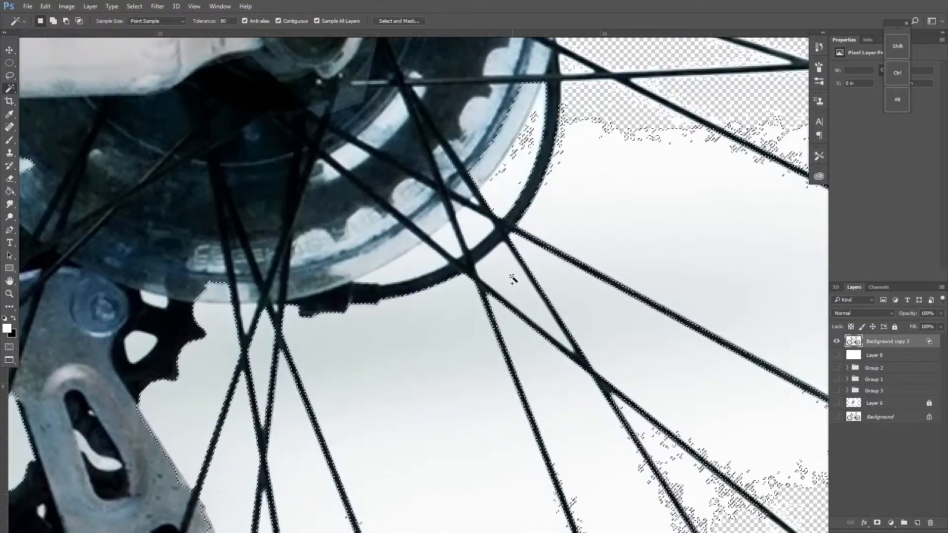
{"action": "left_click", "coordinate": [430, 257]}
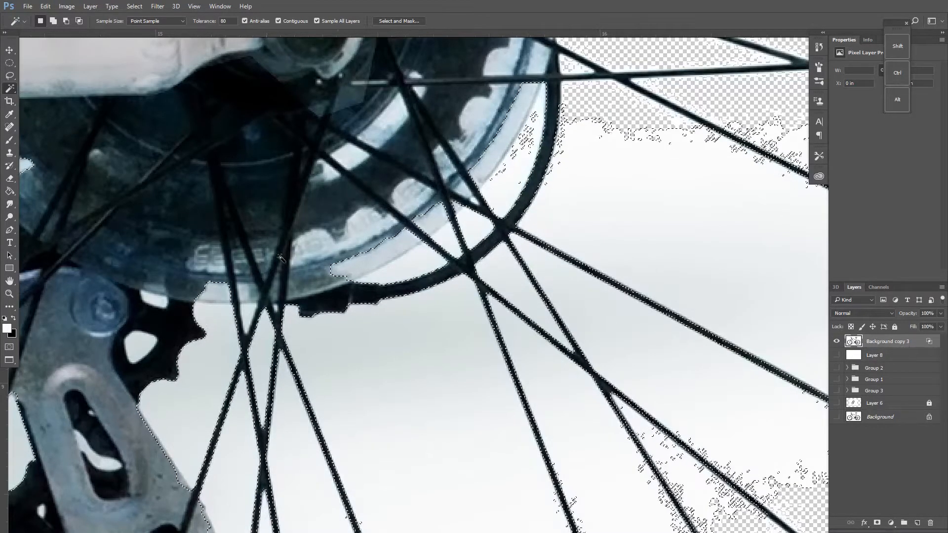
- Subtract the transparent rim of the rear sprocket disc from the selection with a freehand Lasso outline
{"action": "left_click", "coordinate": [9, 75]}
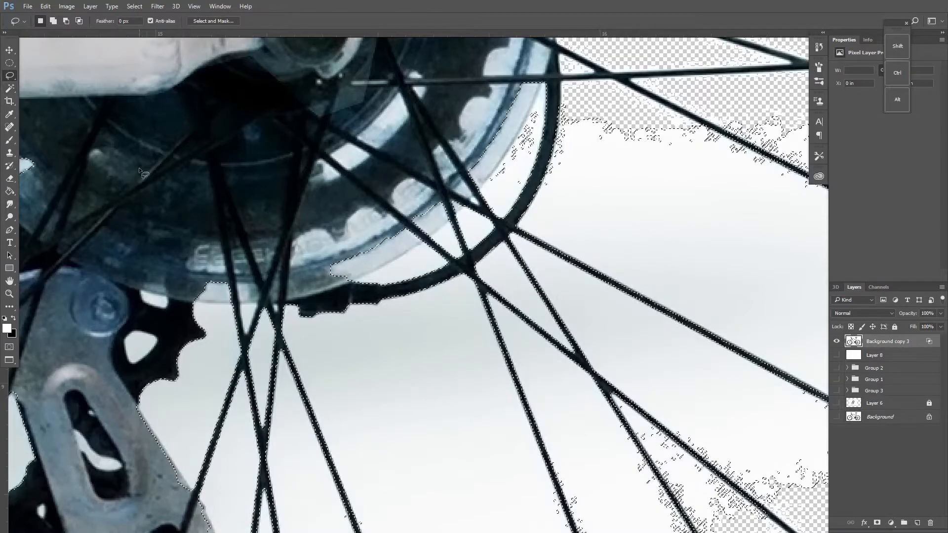
{"action": "mouse_move", "coordinate": [349, 271]}
{"action": "left_mouse_down"}
{"action": "mouse_move", "coordinate": [367, 267]}
{"action": "mouse_move", "coordinate": [360, 274]}
{"action": "left_mouse_up"}
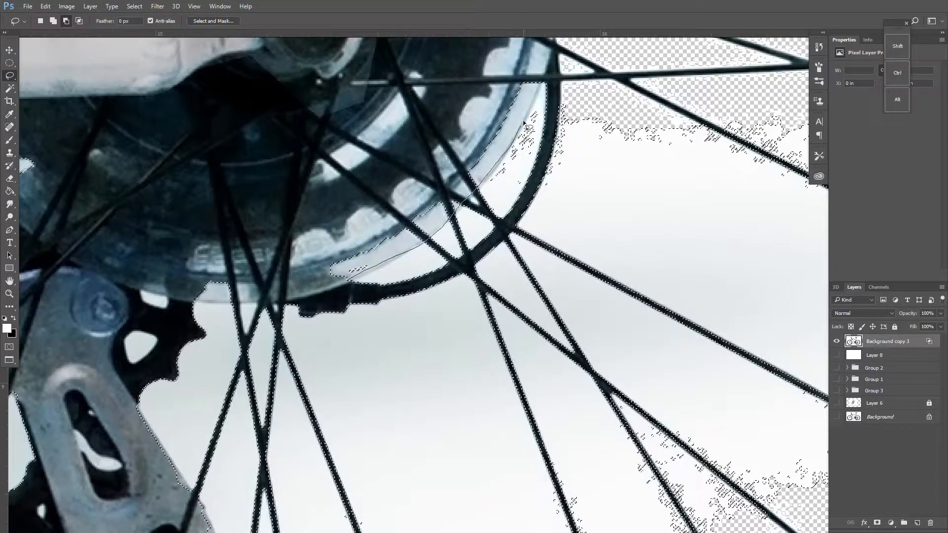
{"action": "mouse_move", "coordinate": [545, 79]}
{"action": "left_mouse_down"}
{"action": "mouse_move", "coordinate": [494, 83]}
{"action": "mouse_move", "coordinate": [393, 164]}
{"action": "mouse_move", "coordinate": [196, 263]}
{"action": "left_mouse_up"}
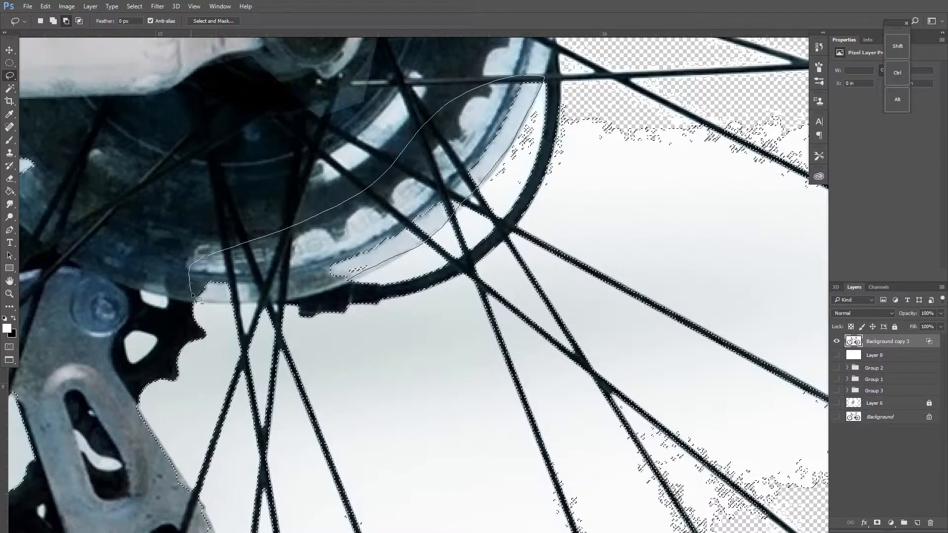
{"action": "left_click_drag", "start_coordinate": [352, 280], "coordinate": [353, 281]}
- Set the Magic Wand tolerance to 60 and try selecting the white gap in the lower derailleur, undoing that selection
{"action": "key", "text": "z"}
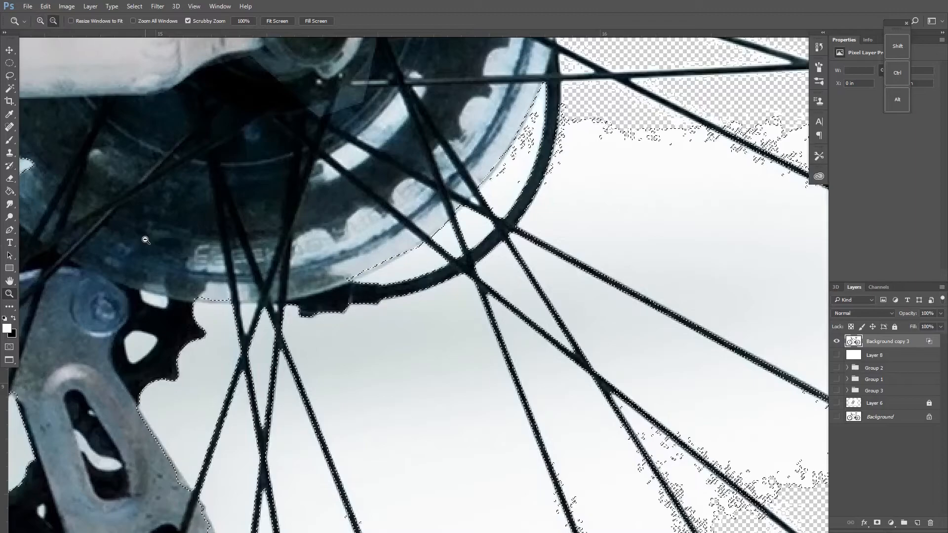
{"action": "left_click", "coordinate": [145, 240]}
{"action": "left_click", "coordinate": [146, 240]}
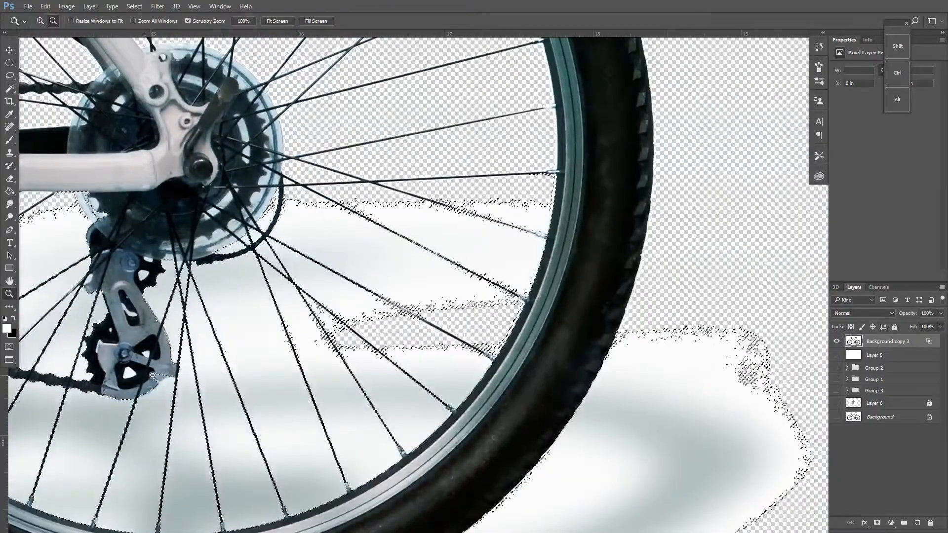
{"action": "left_click", "coordinate": [10, 88]}
{"action": "left_click", "coordinate": [214, 22]}
{"action": "type", "text": "60"}
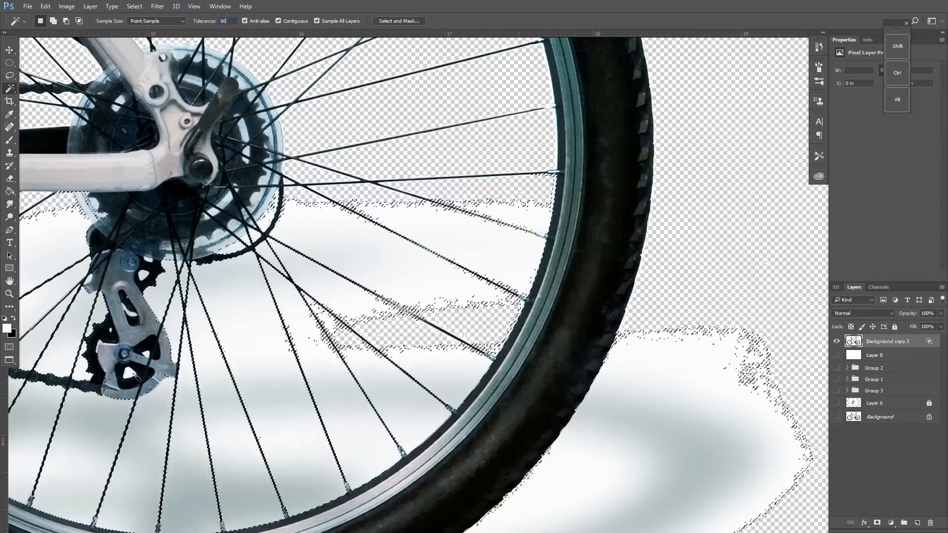
{"action": "left_click", "coordinate": [132, 373]}
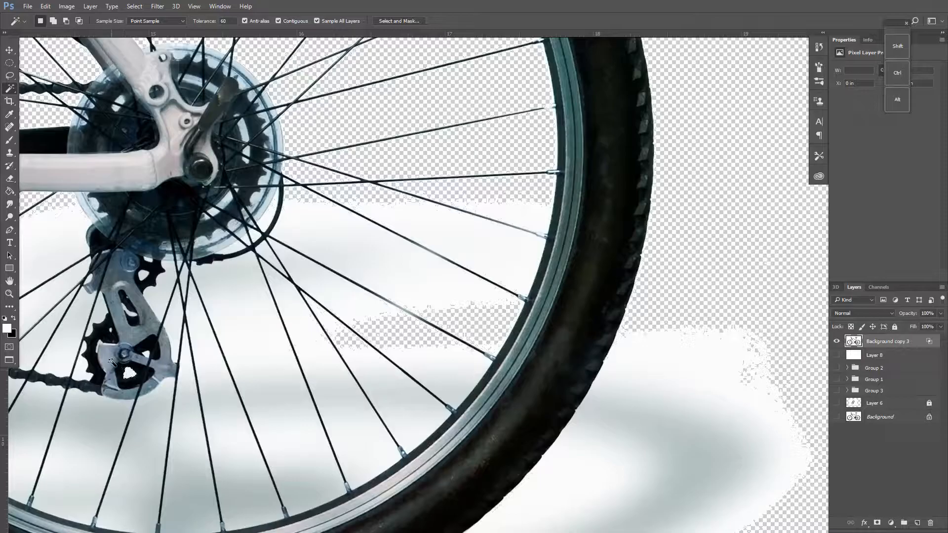
{"action": "key", "text": "ctrl+z"}
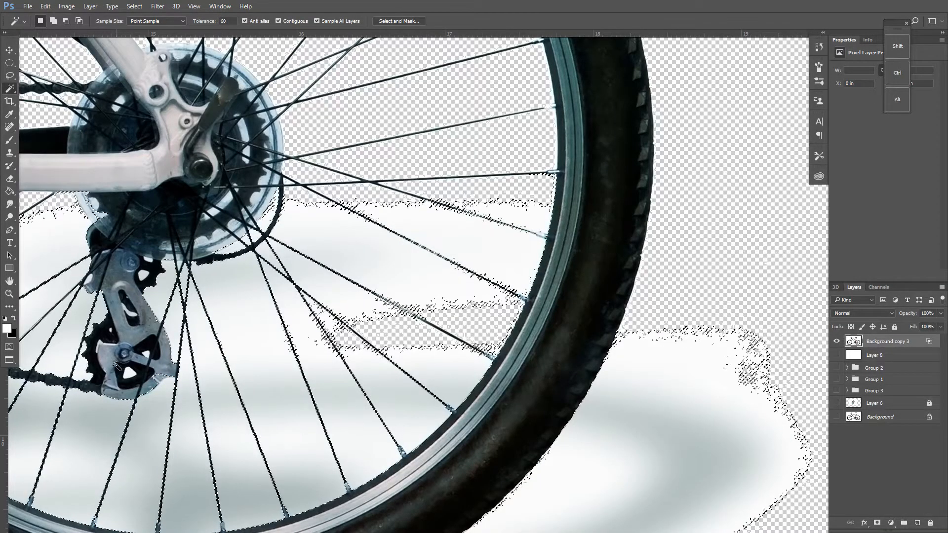
- Add the two white gaps around the derailleur's lower pulley to the existing selection with the Magic Wand
{"action": "key", "text": "z"}
{"action": "left_click", "coordinate": [115, 364]}
{"action": "left_click", "coordinate": [122, 344]}
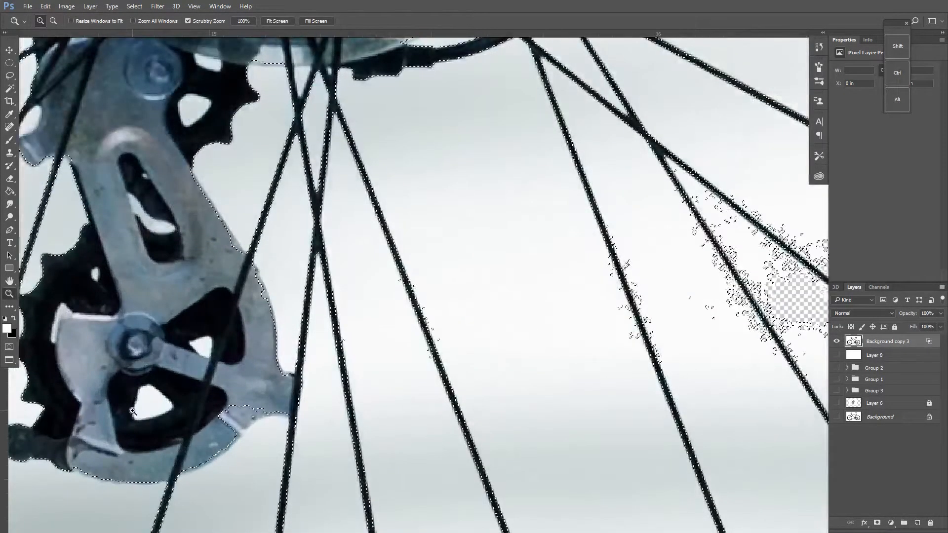
{"action": "key", "text": "w"}
{"action": "left_click", "coordinate": [149, 408], "text": "shift"}
{"action": "left_click", "coordinate": [201, 348], "text": "shift"}
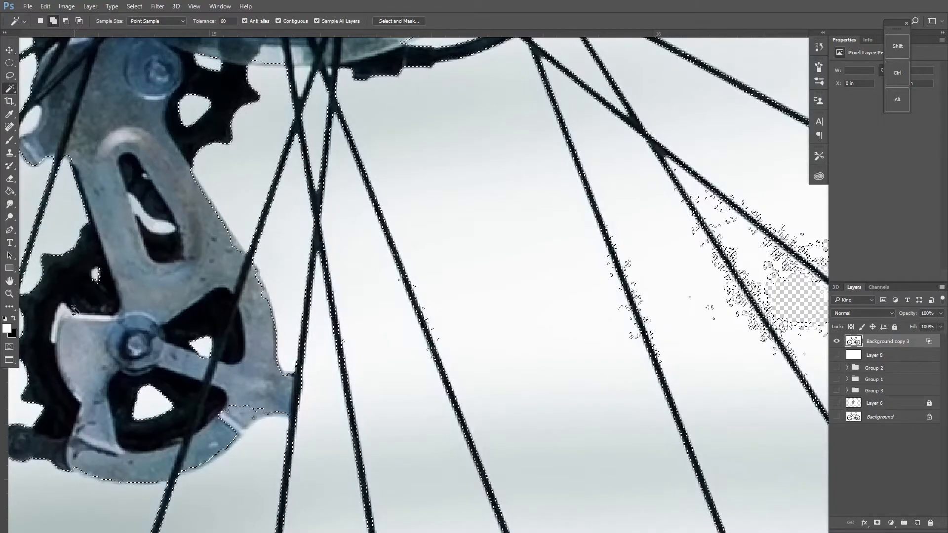
- Try adding the tiny white gaps at the upper edge of the derailleur's lower pulley, undoing each attempt
{"action": "left_click", "coordinate": [98, 310]}
{"action": "key", "text": "ctrl+z"}
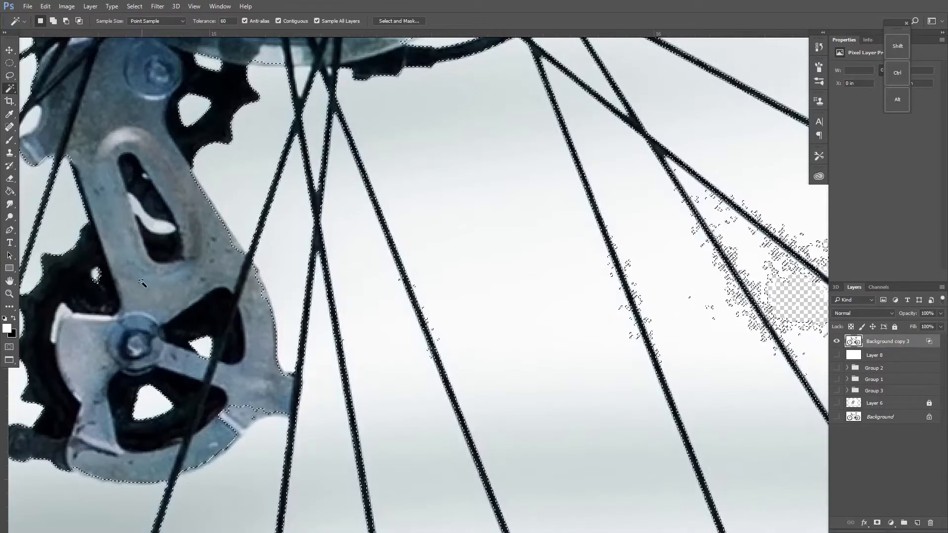
{"action": "left_click", "coordinate": [99, 280], "text": "shift"}
{"action": "key", "text": "ctrl+z"}
{"action": "key", "text": "z"}
{"action": "left_click", "coordinate": [113, 292], "text": "alt"}
{"action": "left_click", "coordinate": [114, 293], "text": "alt"}
{"action": "left_click", "coordinate": [113, 292], "text": "alt"}
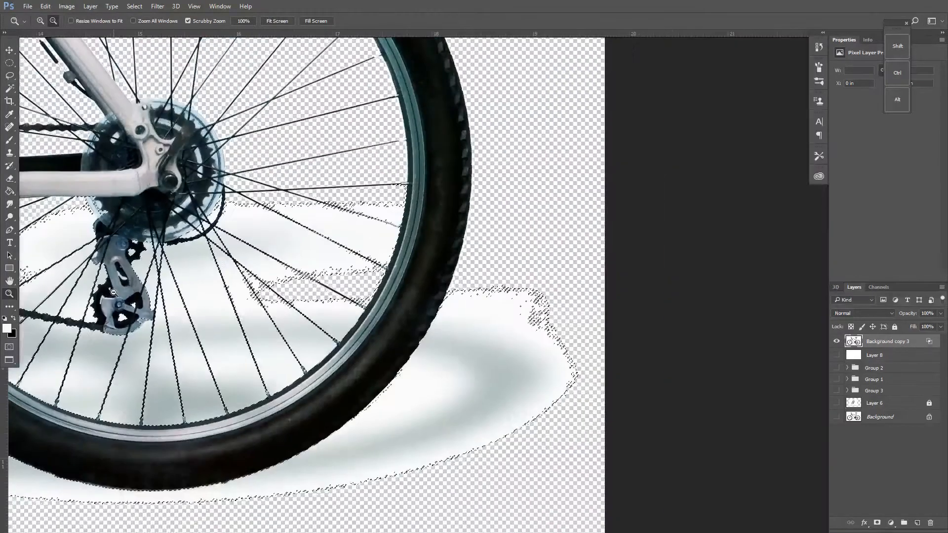
- Invert the shadow selection so that everything except the bicycle's shadow is selected
{"action": "left_click", "coordinate": [113, 292], "text": "alt"}
{"action": "left_click", "coordinate": [114, 292], "text": "alt"}
{"action": "left_click", "coordinate": [113, 292], "text": "alt"}
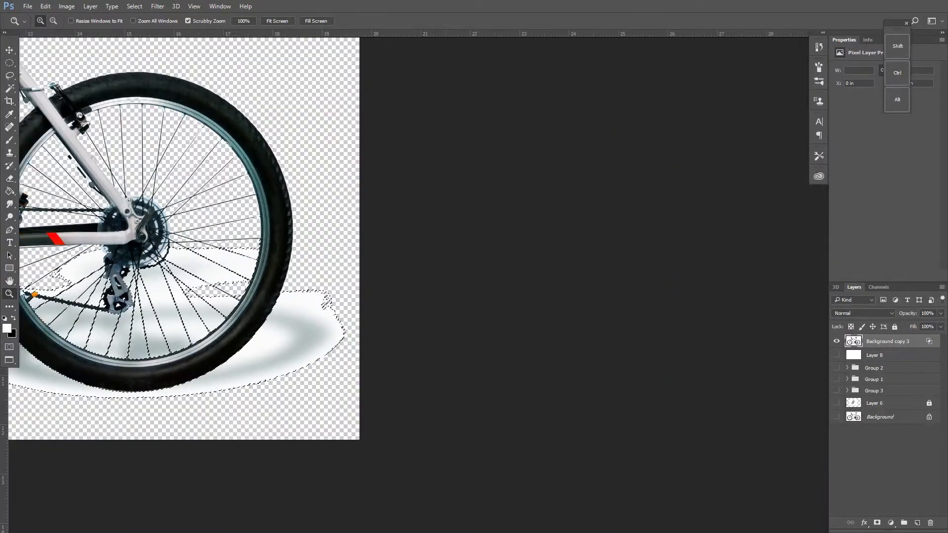
{"action": "key", "text": "space"}
{"action": "left_click_drag", "start_coordinate": [113, 292], "coordinate": [588, 276]}
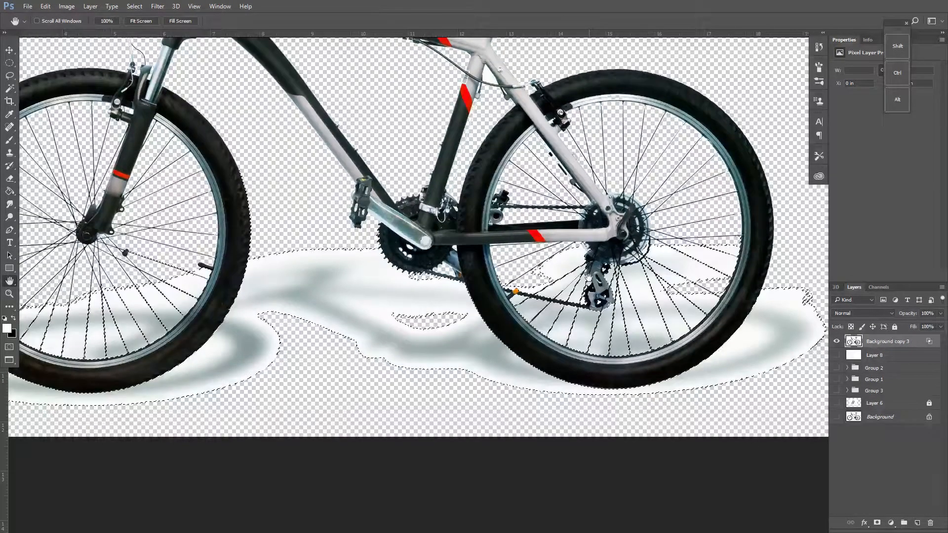
{"action": "right_click", "coordinate": [349, 248]}
{"action": "left_click", "coordinate": [11, 88]}
{"action": "right_click", "coordinate": [191, 257]}
{"action": "key", "text": "Escape"}
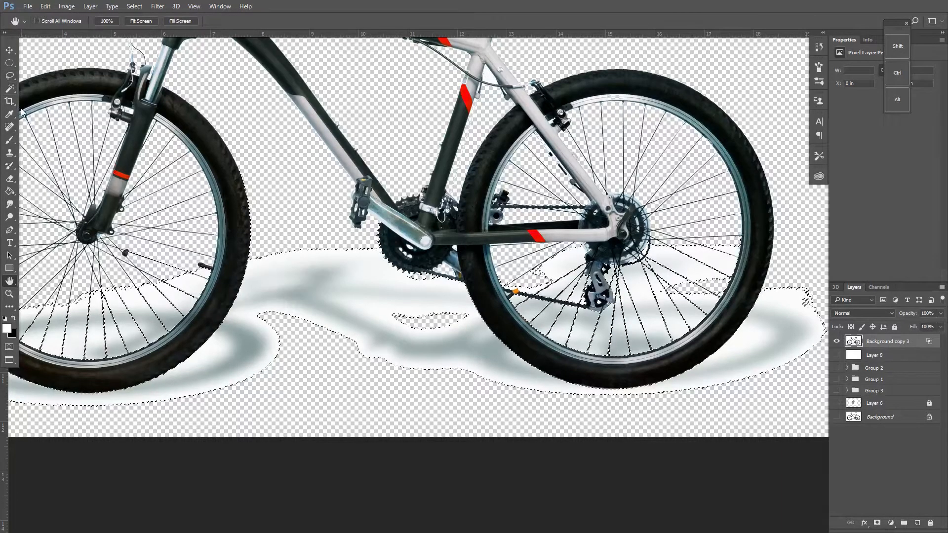
{"action": "left_click", "coordinate": [9, 88]}
{"action": "right_click", "coordinate": [239, 273]}
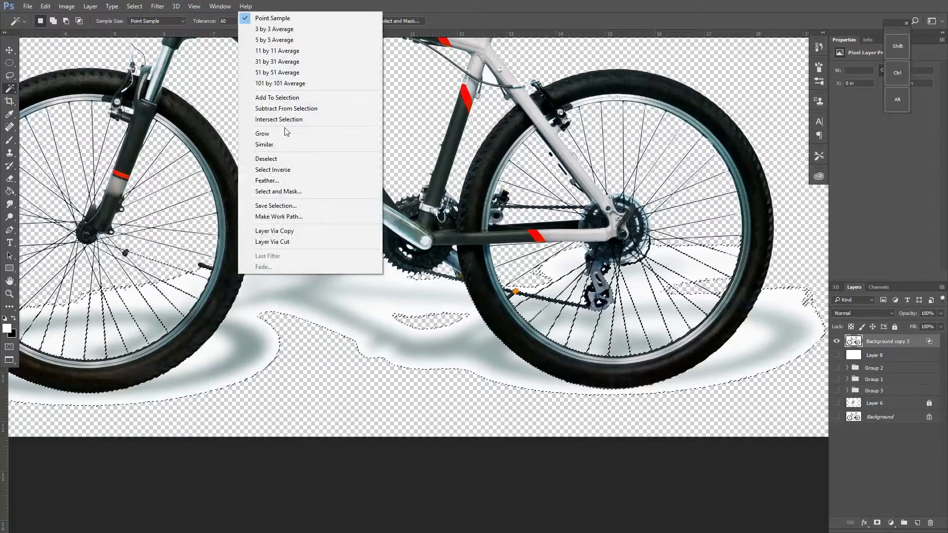
{"action": "left_click", "coordinate": [289, 170]}
- Copy the selected area of Background copy 3 to a new layer and hide the original Background copy 3 layer
{"action": "right_click", "coordinate": [300, 229]}
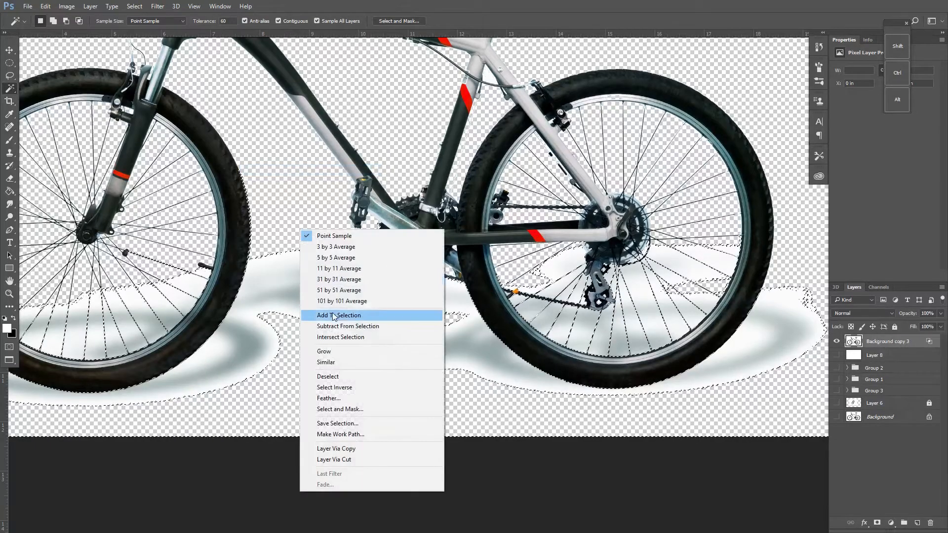
{"action": "left_click", "coordinate": [336, 449]}
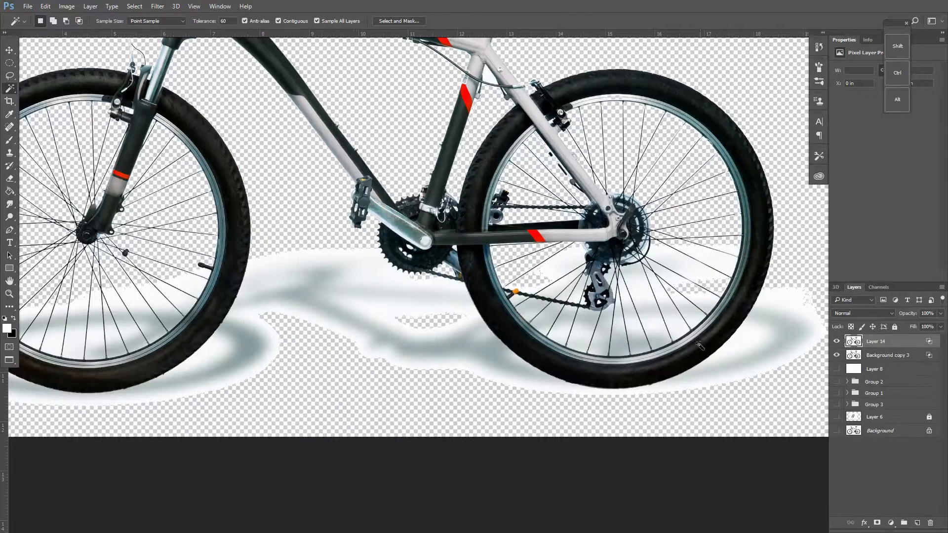
{"action": "left_click", "coordinate": [837, 356]}
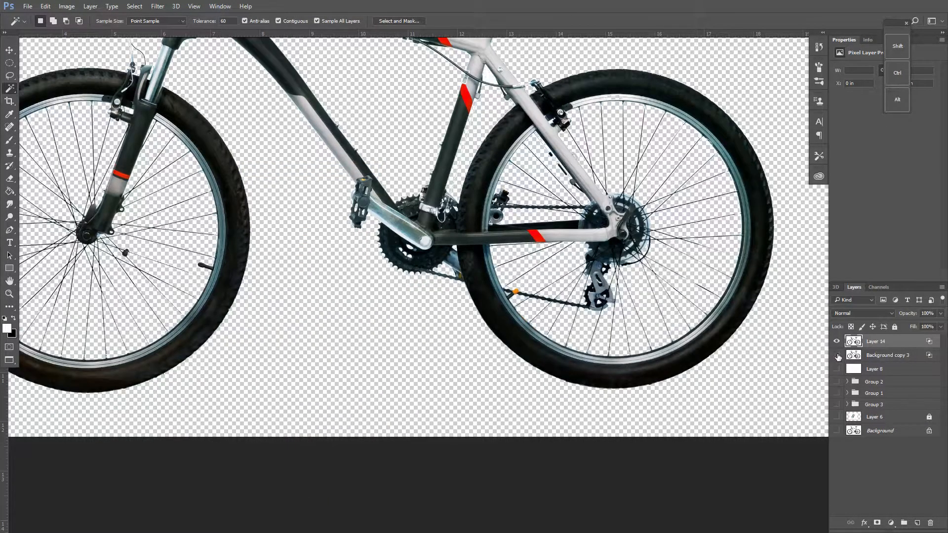
{"action": "key", "text": "z"}
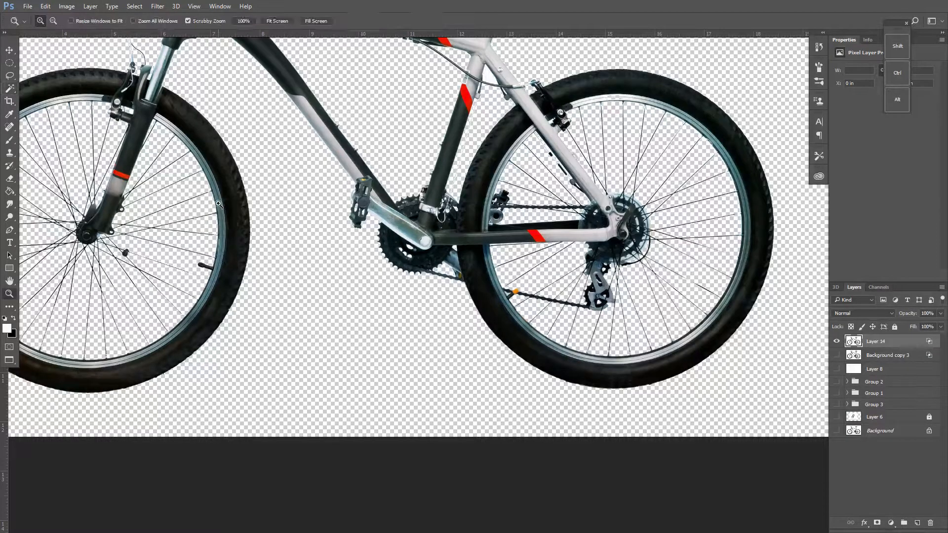
{"action": "left_click", "coordinate": [214, 192], "text": "alt"}
{"action": "left_click", "coordinate": [10, 281]}
{"action": "left_click_drag", "start_coordinate": [193, 141], "coordinate": [266, 266]}
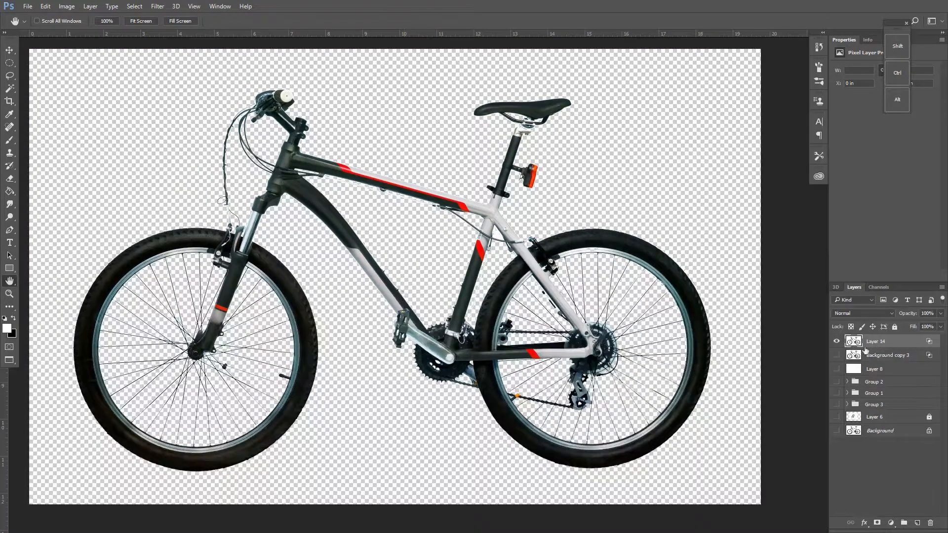
- Show the white Layer 8 behind the bicycle and make it the active layer
{"action": "left_click", "coordinate": [837, 369]}
{"action": "left_click", "coordinate": [839, 370]}
{"action": "left_click", "coordinate": [838, 369]}
{"action": "left_click", "coordinate": [839, 369]}
{"action": "left_click", "coordinate": [837, 369]}
{"action": "left_click", "coordinate": [854, 369]}
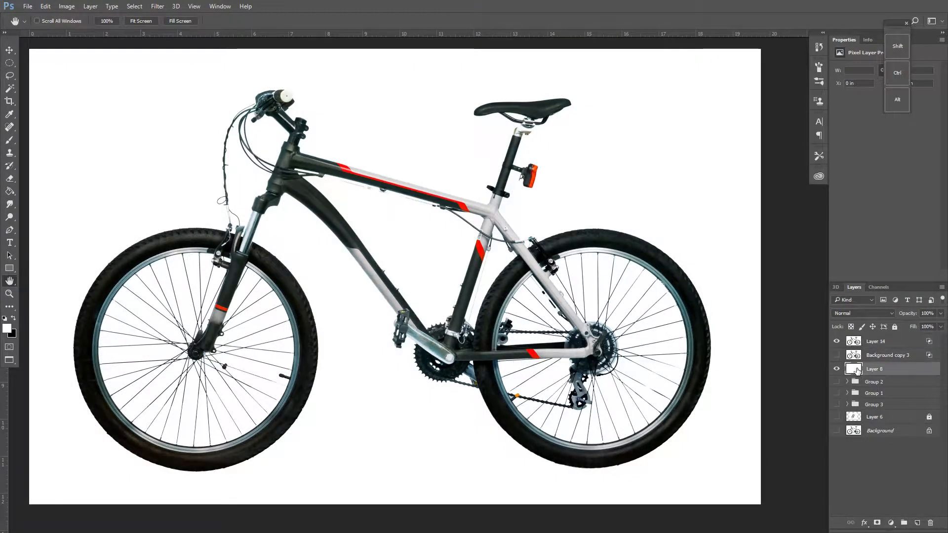
- Set the foreground colour to #e84c4c and fill Layer 8 with it using the Paint Bucket
{"action": "left_click", "coordinate": [6, 328]}
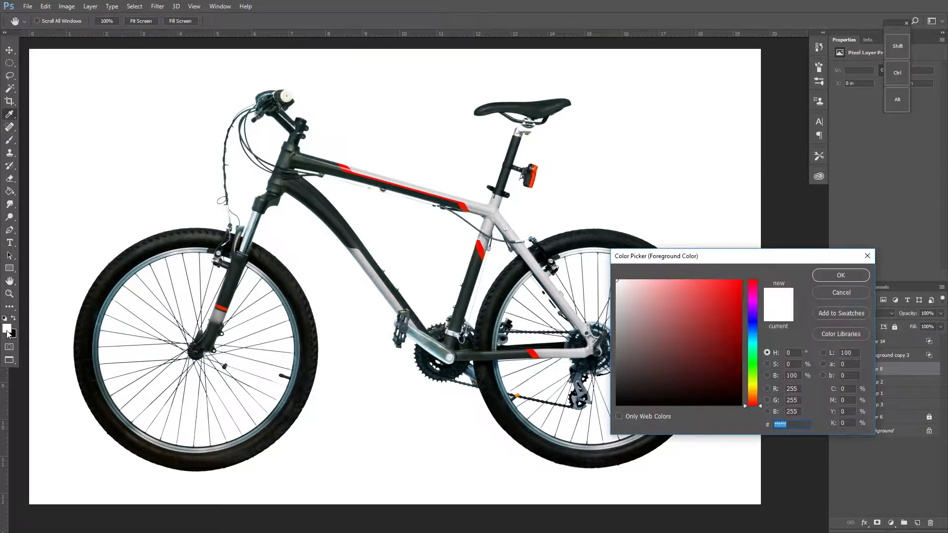
{"action": "type", "text": "e84c4c"}
{"action": "left_click", "coordinate": [814, 275]}
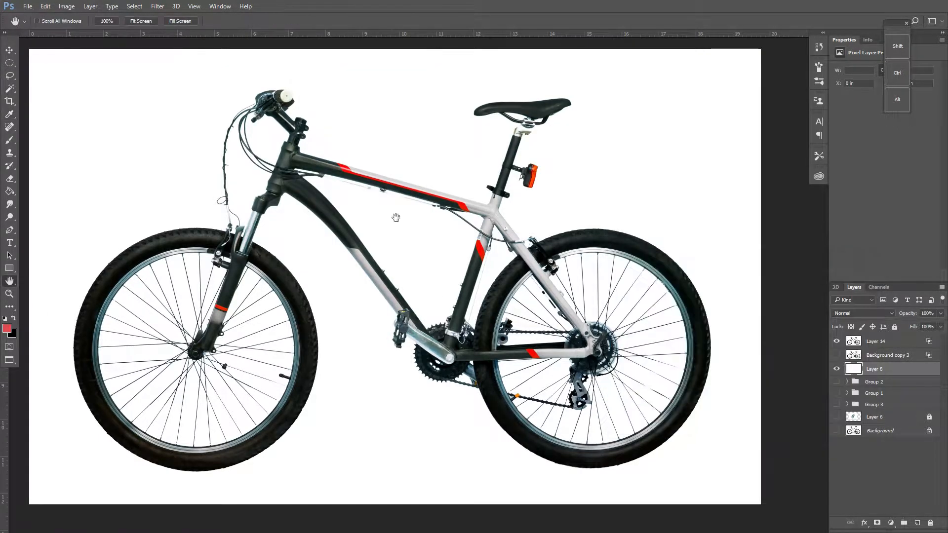
{"action": "left_click", "coordinate": [9, 191]}
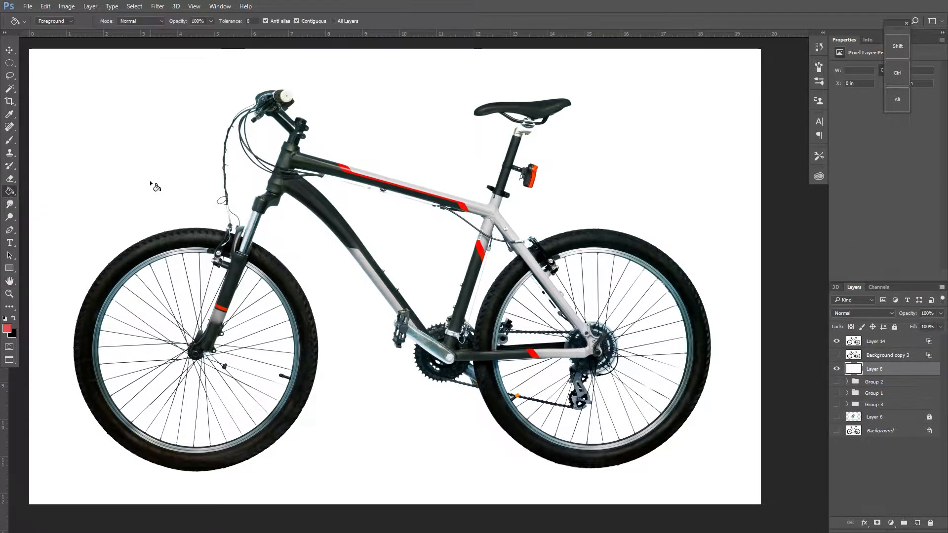
{"action": "left_click", "coordinate": [157, 183]}
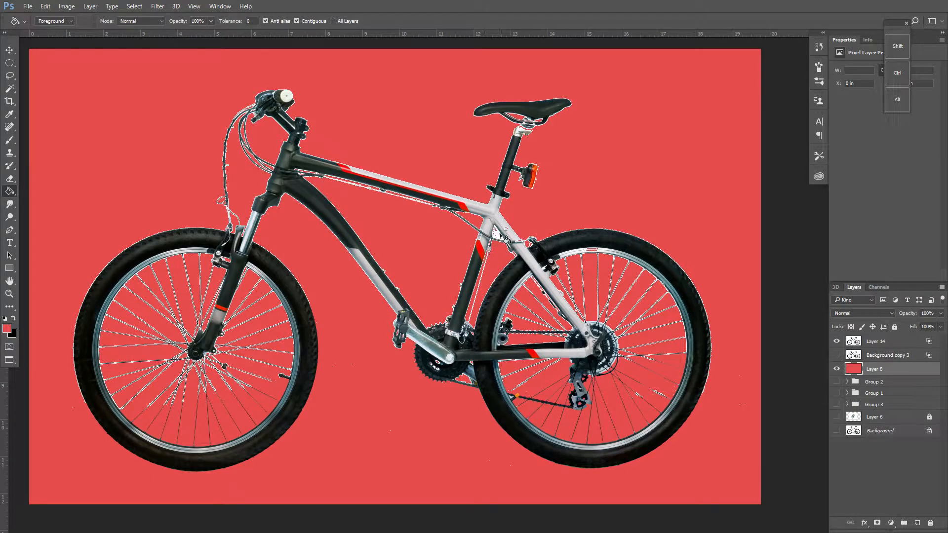
- On Layer 14, outline the white triangular gap between the seat tube and seat stay with the Lasso
{"action": "left_click", "coordinate": [878, 343]}
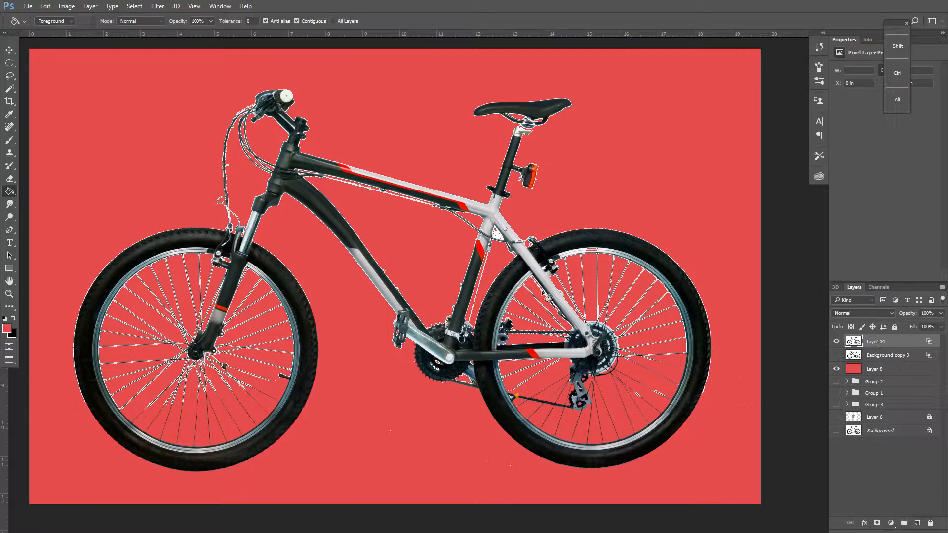
{"action": "left_click", "coordinate": [9, 89]}
{"action": "key", "text": "z"}
{"action": "mouse_move", "coordinate": [542, 242]}
{"action": "left_mouse_down"}
{"action": "mouse_move", "coordinate": [516, 229]}
{"action": "mouse_move", "coordinate": [520, 243]}
{"action": "mouse_move", "coordinate": [506, 237]}
{"action": "mouse_move", "coordinate": [519, 252]}
{"action": "left_mouse_up"}
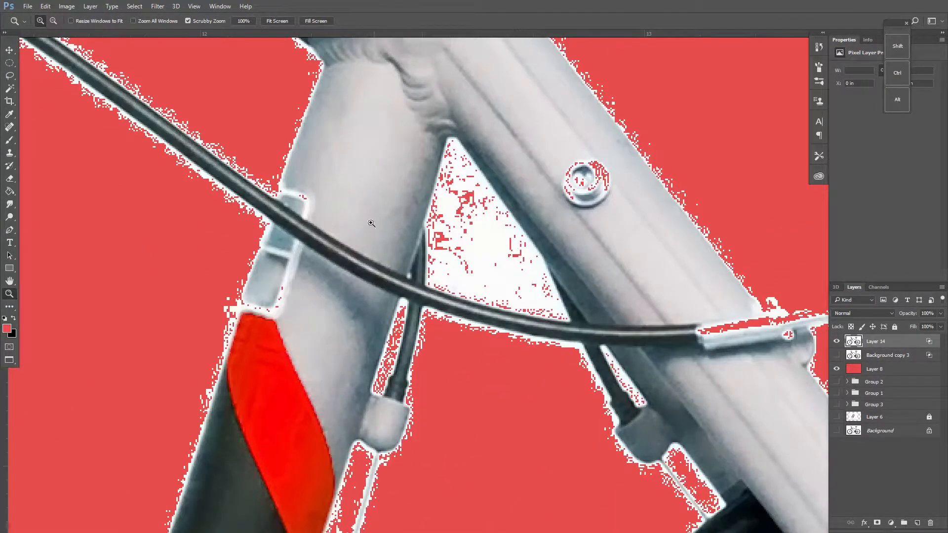
{"action": "left_click", "coordinate": [10, 77]}
{"action": "mouse_move", "coordinate": [449, 145]}
{"action": "left_mouse_down"}
{"action": "mouse_move", "coordinate": [434, 231]}
{"action": "mouse_move", "coordinate": [437, 283]}
{"action": "mouse_move", "coordinate": [458, 298]}
{"action": "mouse_move", "coordinate": [557, 317]}
{"action": "mouse_move", "coordinate": [544, 267]}
{"action": "mouse_move", "coordinate": [451, 142]}
{"action": "left_mouse_up"}
- Invert the gap selection, copy the remaining bicycle to a new layer, and hide Layer 14
{"action": "right_click", "coordinate": [472, 190]}
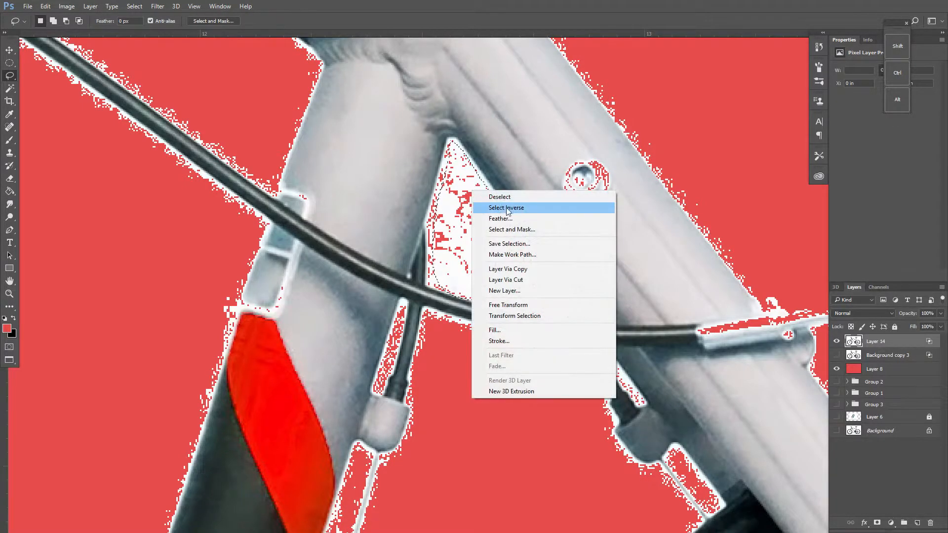
{"action": "left_click", "coordinate": [508, 209]}
{"action": "right_click", "coordinate": [459, 186]}
{"action": "left_click", "coordinate": [495, 265]}
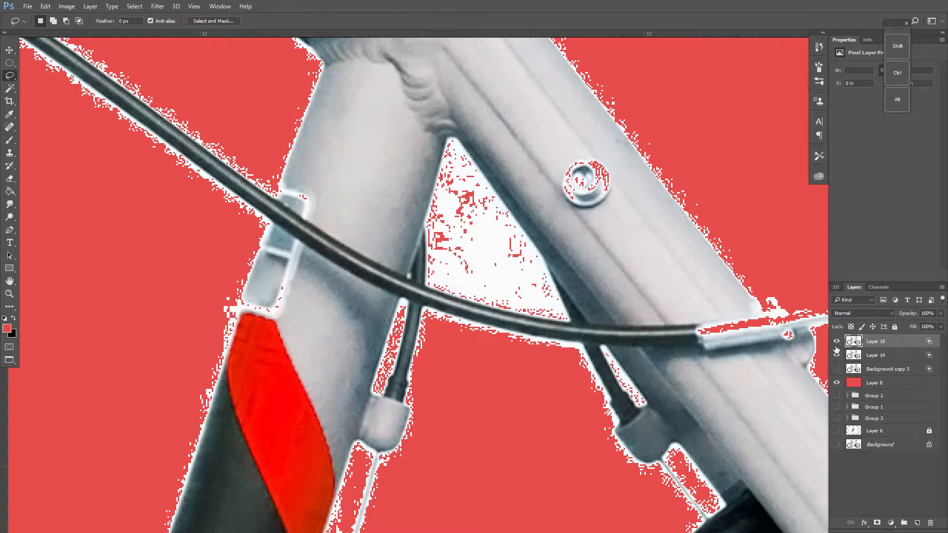
{"action": "left_click", "coordinate": [837, 356]}
- Move Layer 14 and Background copy 3 together between Group 3 and Layer 6, and make Layer 15 active
{"action": "key", "text": "z"}
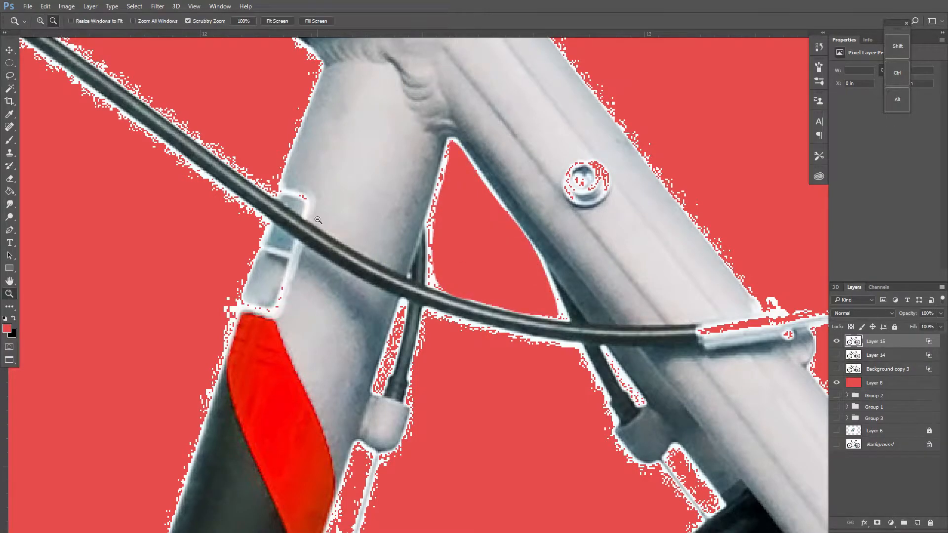
{"action": "left_click", "coordinate": [318, 220], "text": "alt"}
{"action": "left_click_drag", "start_coordinate": [319, 220], "coordinate": [158, 212]}
{"action": "left_click", "coordinate": [9, 280]}
{"action": "left_click_drag", "start_coordinate": [95, 221], "coordinate": [336, 237]}
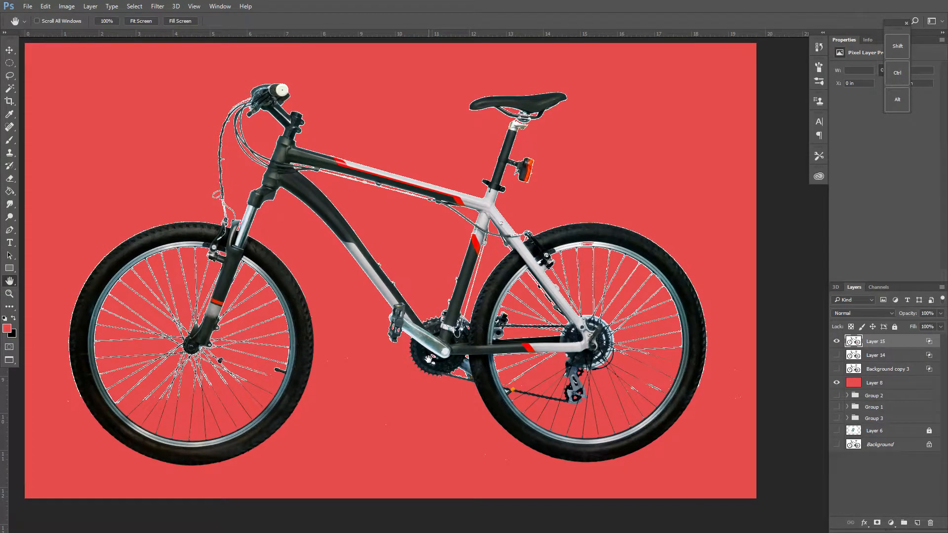
{"action": "left_click", "coordinate": [881, 357]}
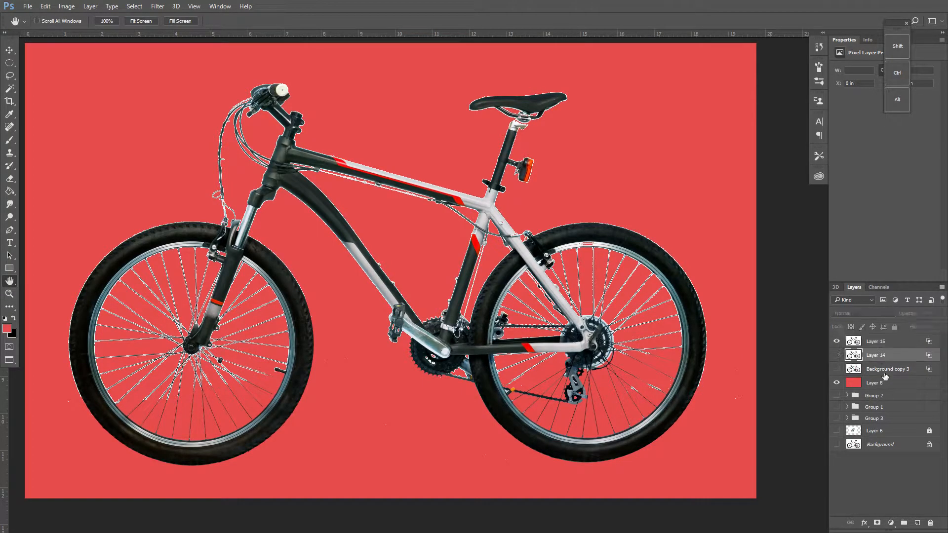
{"action": "left_click", "coordinate": [887, 366]}
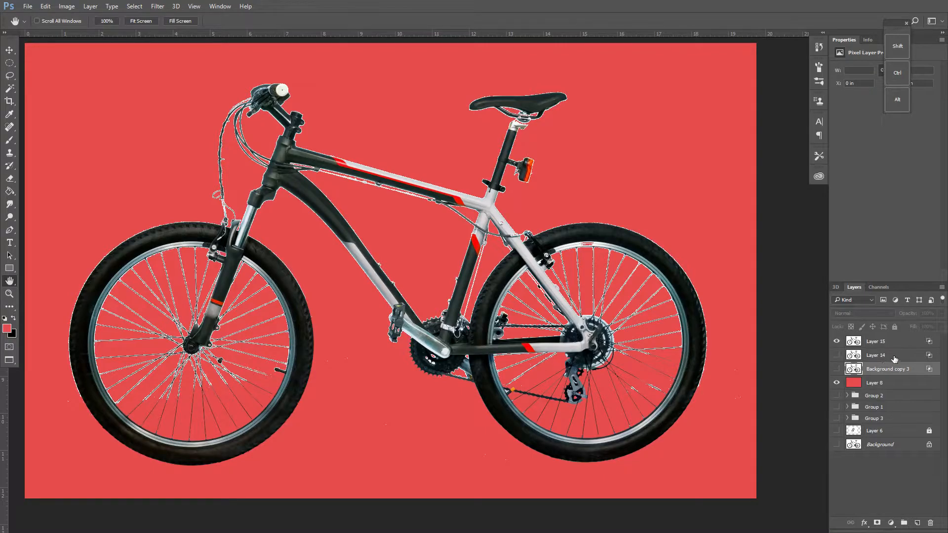
{"action": "left_click", "coordinate": [885, 356], "text": "ctrl"}
{"action": "left_click_drag", "start_coordinate": [895, 359], "coordinate": [898, 426]}
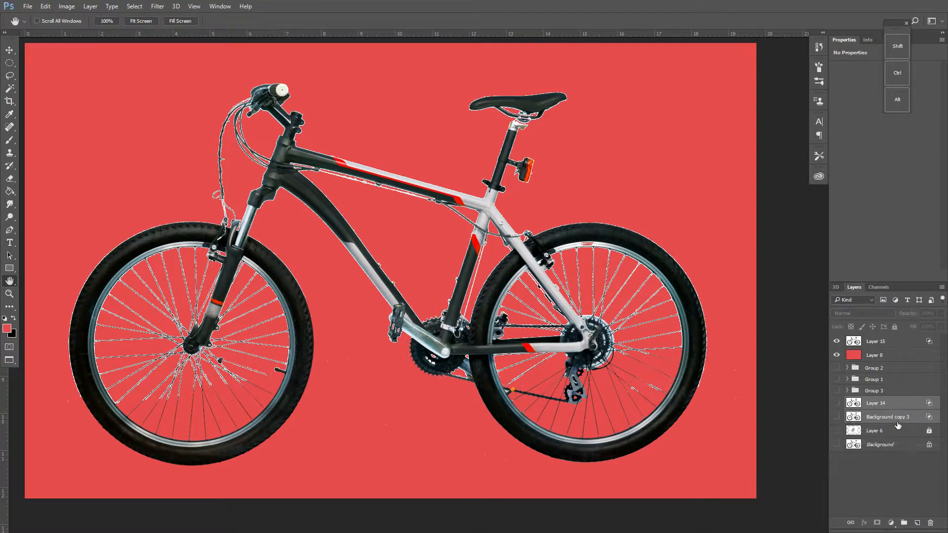
{"action": "left_click", "coordinate": [887, 360]}
{"action": "left_click", "coordinate": [906, 342]}
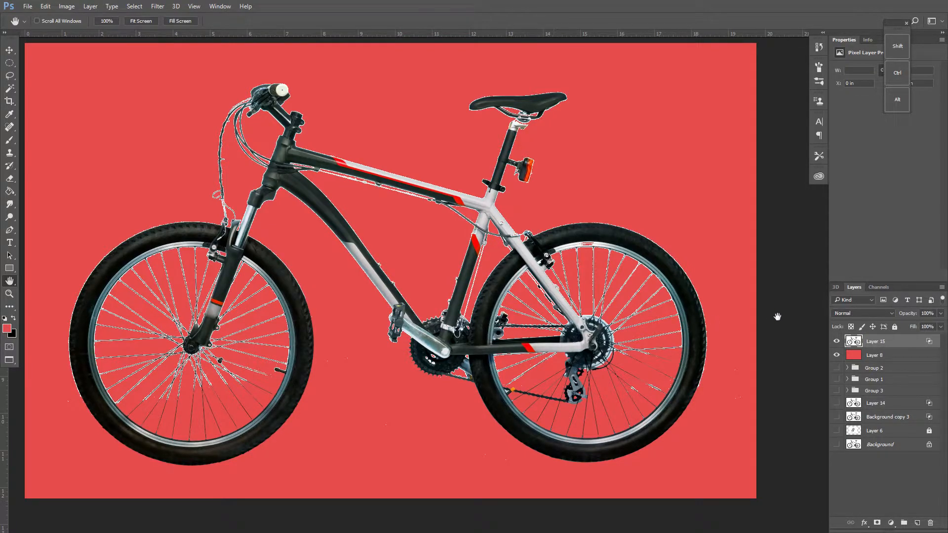
- Scale the bicycle on Layer 15 to about half its size and move it to the upper middle of the canvas
{"action": "key", "text": "ctrl+t"}
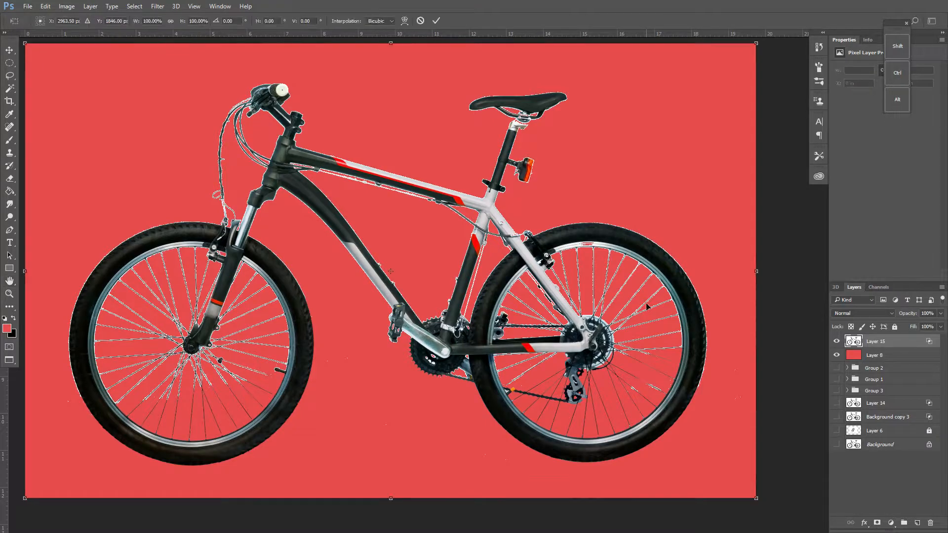
{"action": "left_click_drag", "start_coordinate": [24, 44], "coordinate": [471, 380]}
{"action": "left_click", "coordinate": [436, 21]}
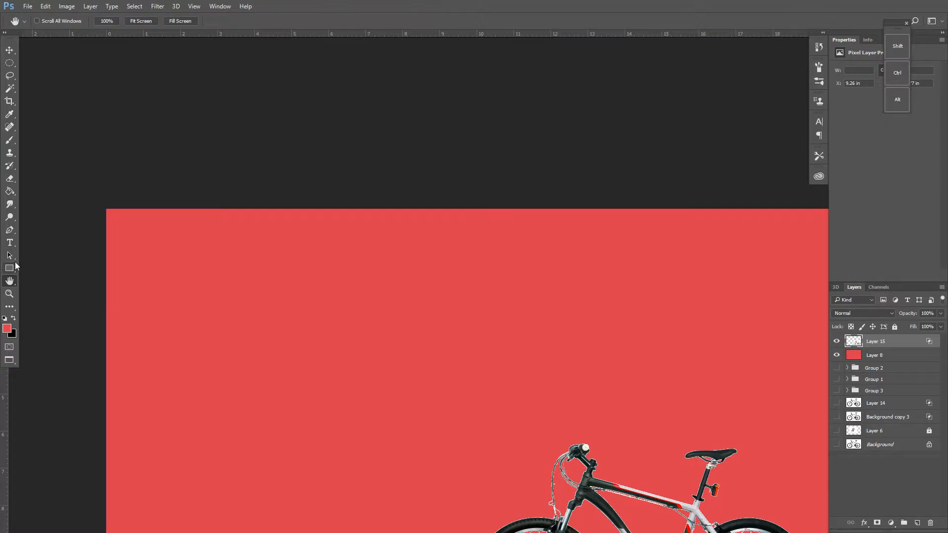
{"action": "left_click_drag", "start_coordinate": [632, 485], "coordinate": [613, 351]}
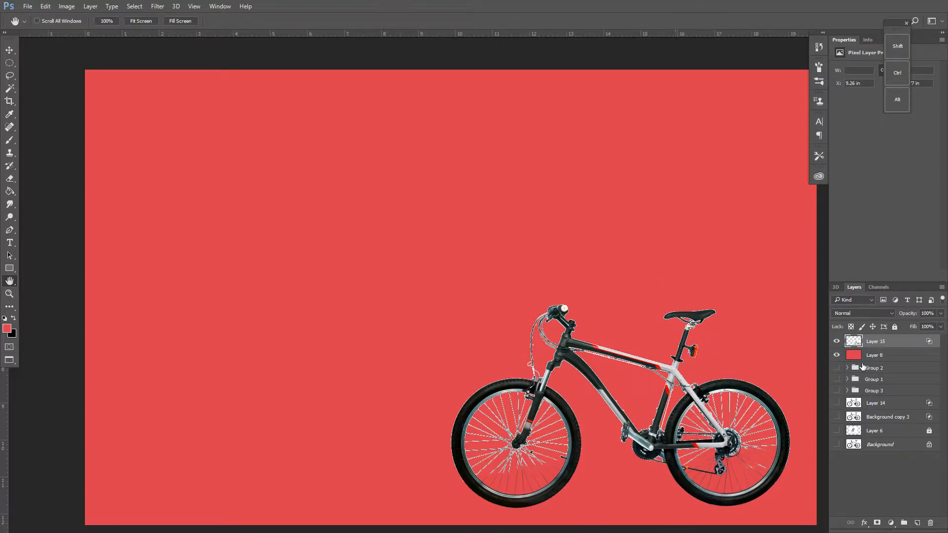
{"action": "left_click", "coordinate": [9, 50]}
{"action": "left_click_drag", "start_coordinate": [587, 389], "coordinate": [511, 188]}
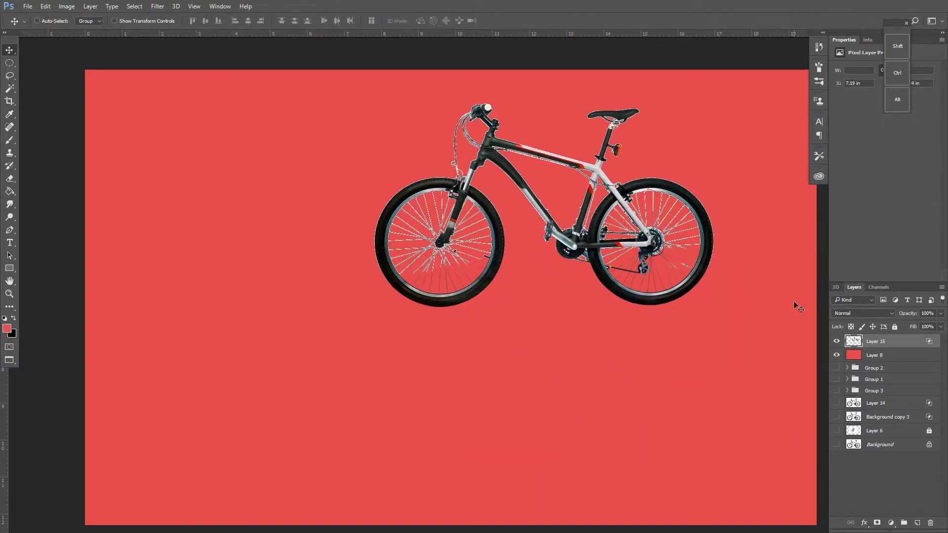
- Add a Drop Shadow to Layer 15 with its preset settings and move the bicycle to the canvas's lower right area
{"action": "left_click", "coordinate": [864, 523]}
{"action": "left_click", "coordinate": [862, 520]}
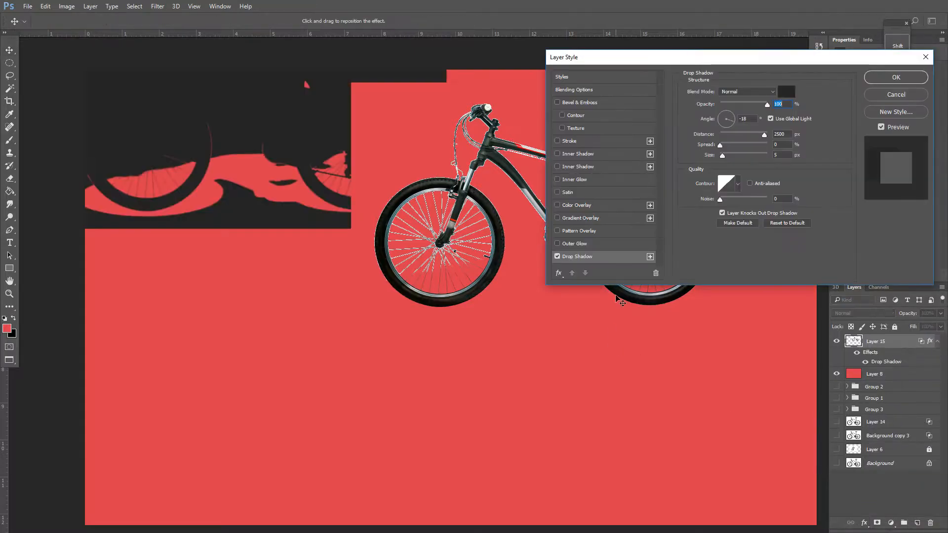
{"action": "left_click", "coordinate": [896, 78]}
{"action": "left_click_drag", "start_coordinate": [590, 177], "coordinate": [658, 315]}
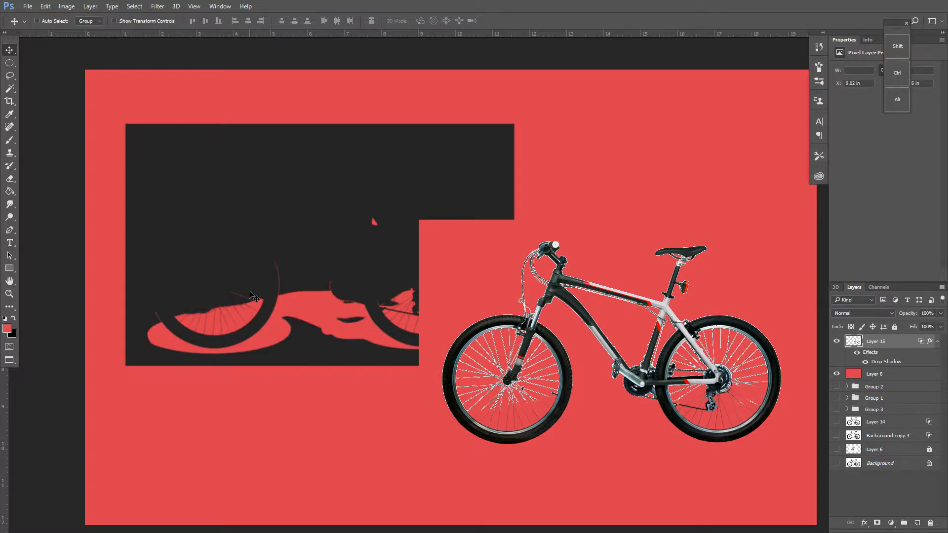
{"action": "left_click_drag", "start_coordinate": [579, 319], "coordinate": [619, 286]}
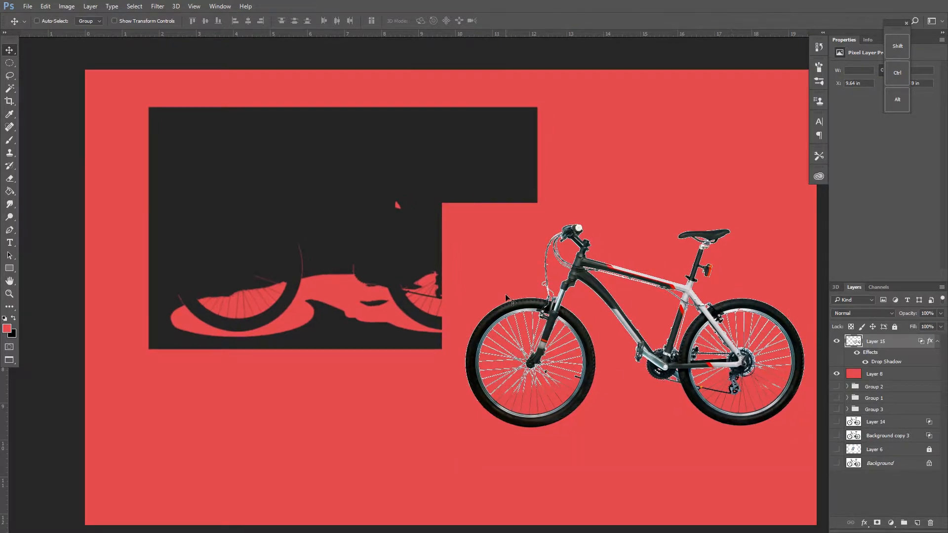
- Hide the red Layer 8 and Layer 15's effects, and move the bicycle toward the middle of the canvas
{"action": "left_click", "coordinate": [838, 377]}
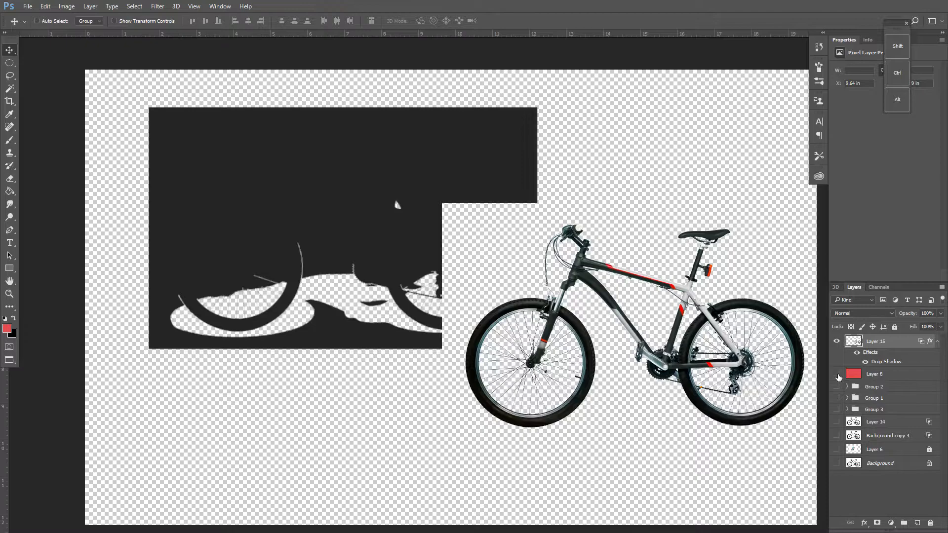
{"action": "left_click", "coordinate": [857, 353]}
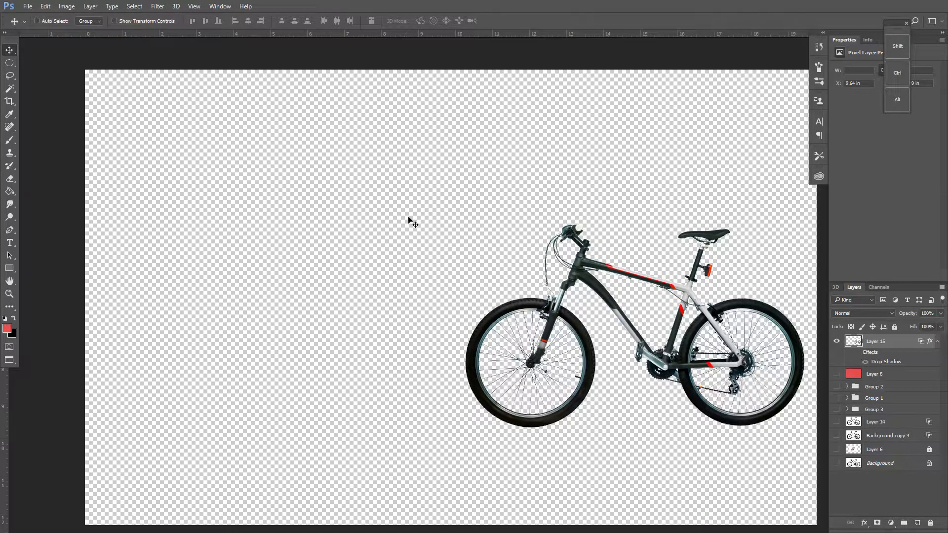
{"action": "left_click_drag", "start_coordinate": [532, 282], "coordinate": [330, 229]}
- Select the transparent area around the bicycle with the Magic Wand and extend the selection to similar areas between the spokes
{"action": "key", "text": "z"}
{"action": "left_click", "coordinate": [408, 265]}
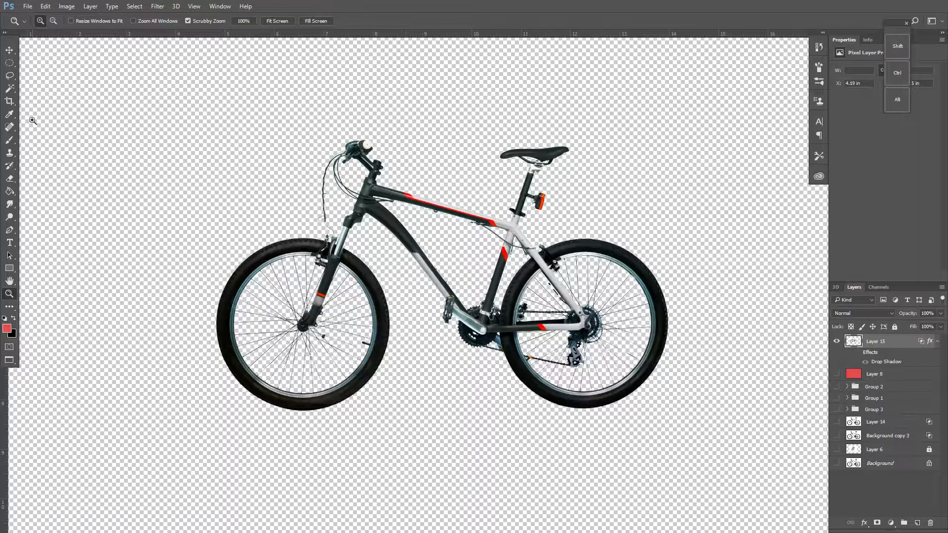
{"action": "left_click_drag", "start_coordinate": [9, 88], "coordinate": [40, 102]}
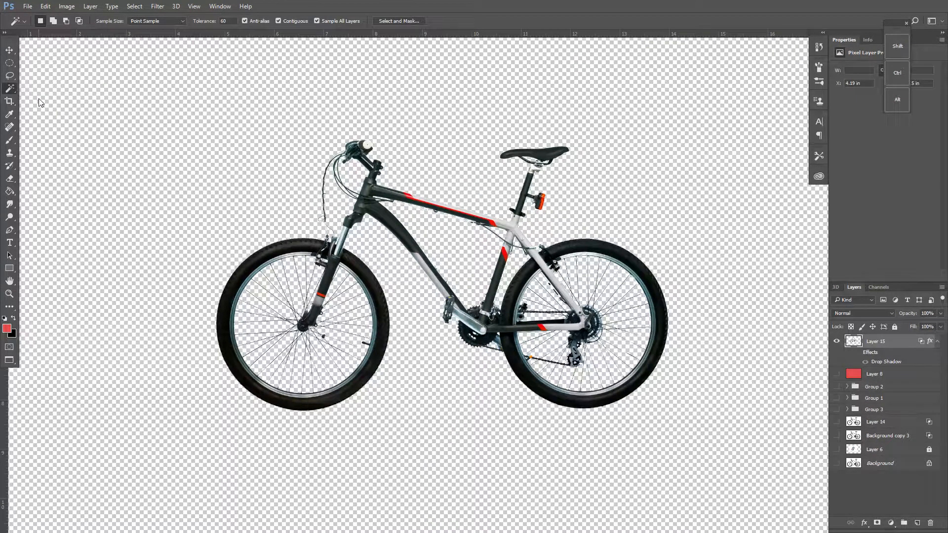
{"action": "left_click", "coordinate": [197, 175]}
{"action": "left_click", "coordinate": [75, 6]}
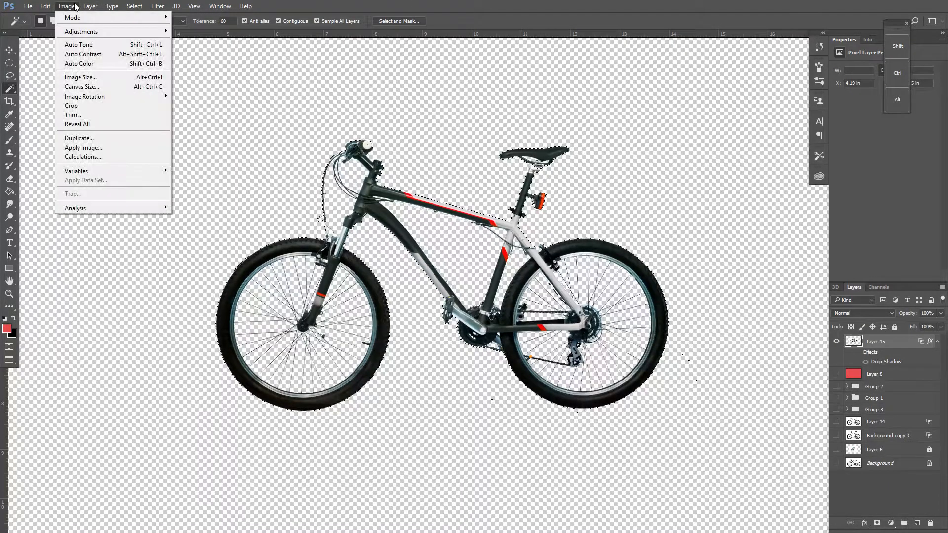
{"action": "mouse_move", "coordinate": [50, 5]}
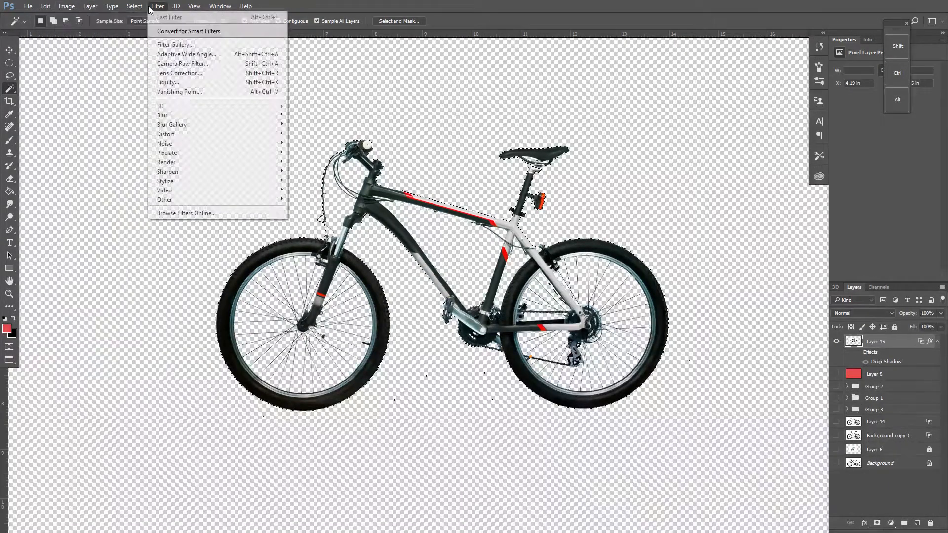
{"action": "mouse_move", "coordinate": [132, 5]}
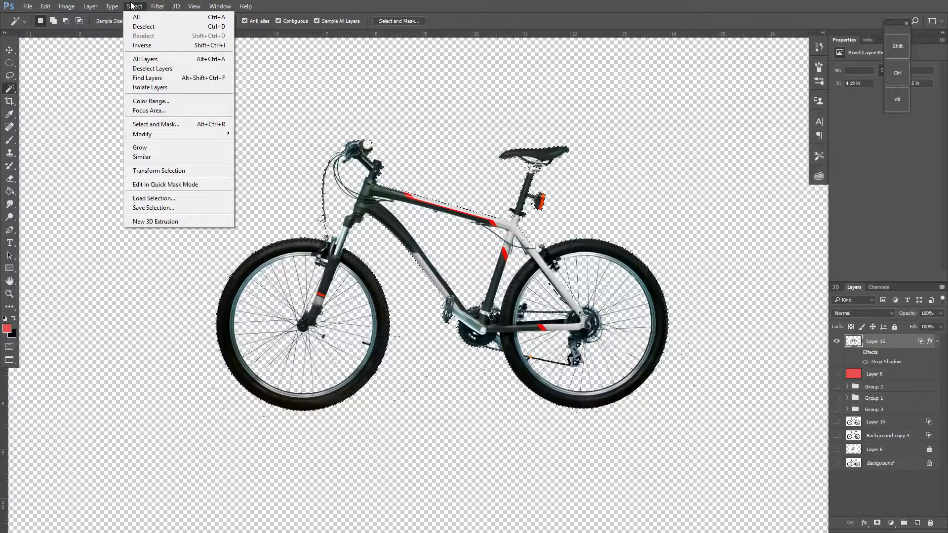
{"action": "left_click", "coordinate": [161, 157]}
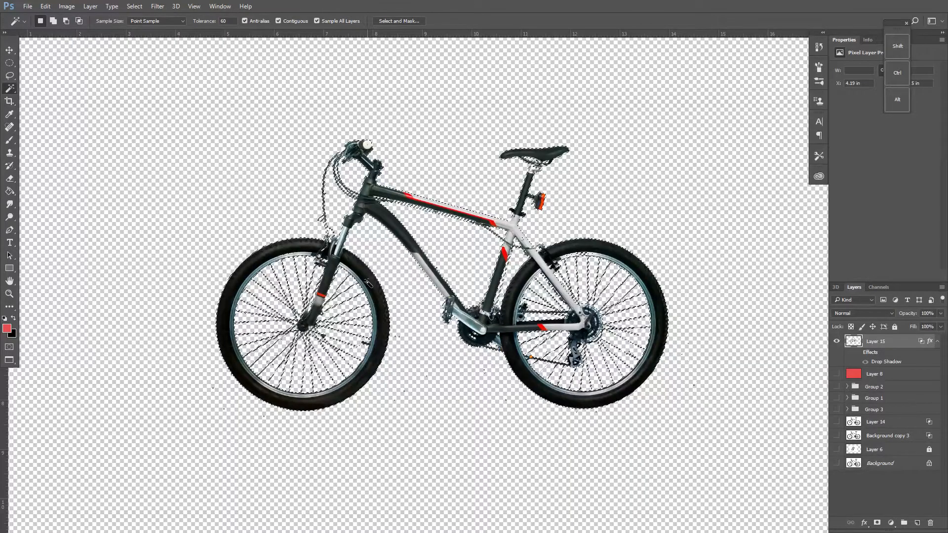
- Invert the selection and copy the selected bicycle from Layer 15 to a new layer
{"action": "right_click", "coordinate": [368, 282]}
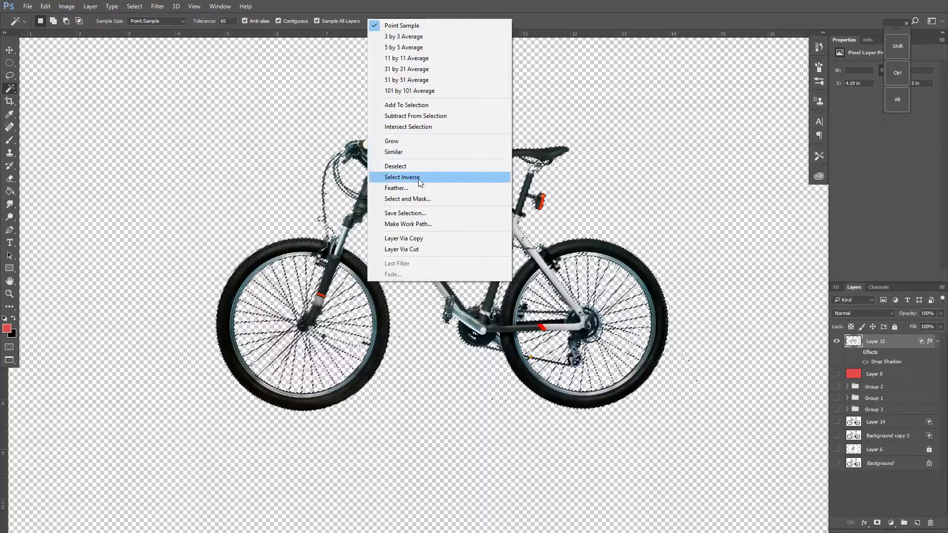
{"action": "left_click", "coordinate": [403, 178]}
{"action": "right_click", "coordinate": [339, 284]}
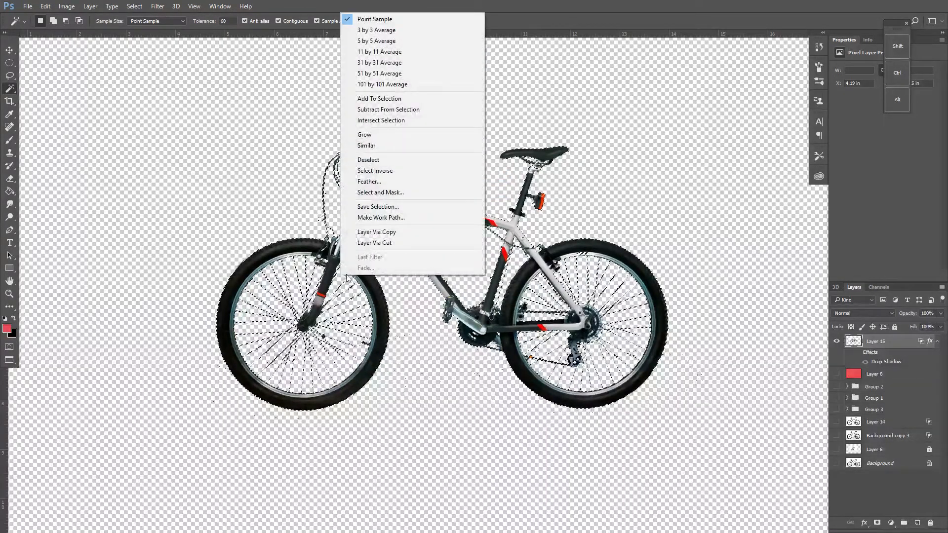
{"action": "left_click", "coordinate": [390, 232]}
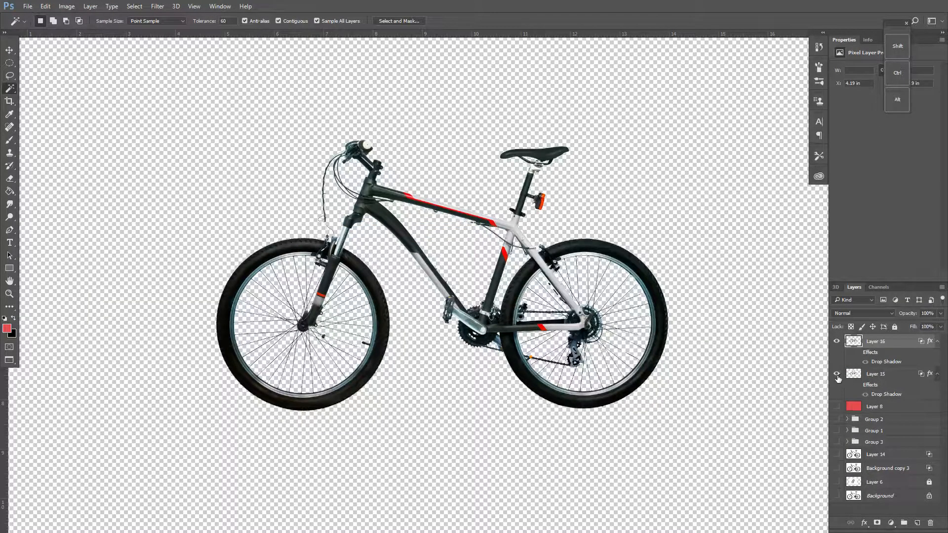
- Hide Layer 15 and place it below Group 3, and show Layer 16's effects
{"action": "left_click_drag", "start_coordinate": [883, 376], "coordinate": [884, 452]}
{"action": "left_click", "coordinate": [882, 341]}
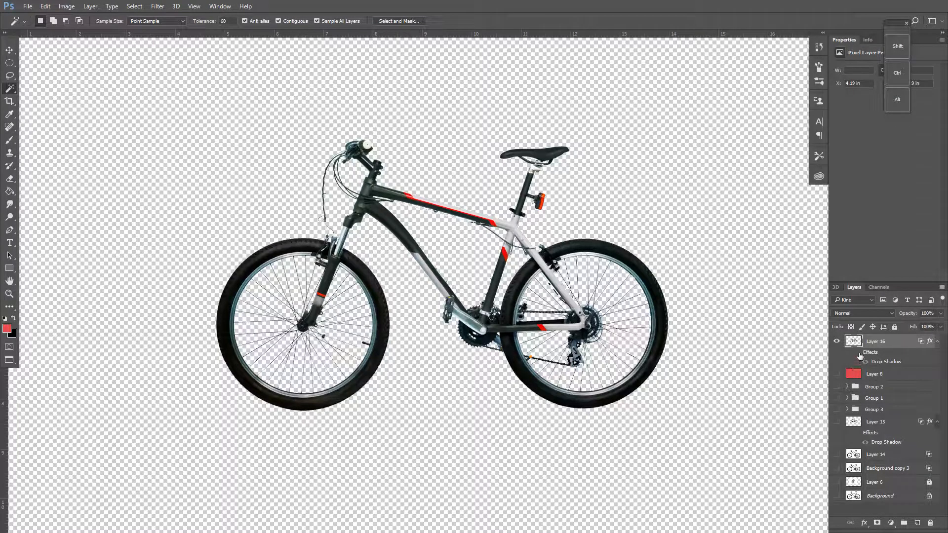
{"action": "left_click", "coordinate": [858, 352]}
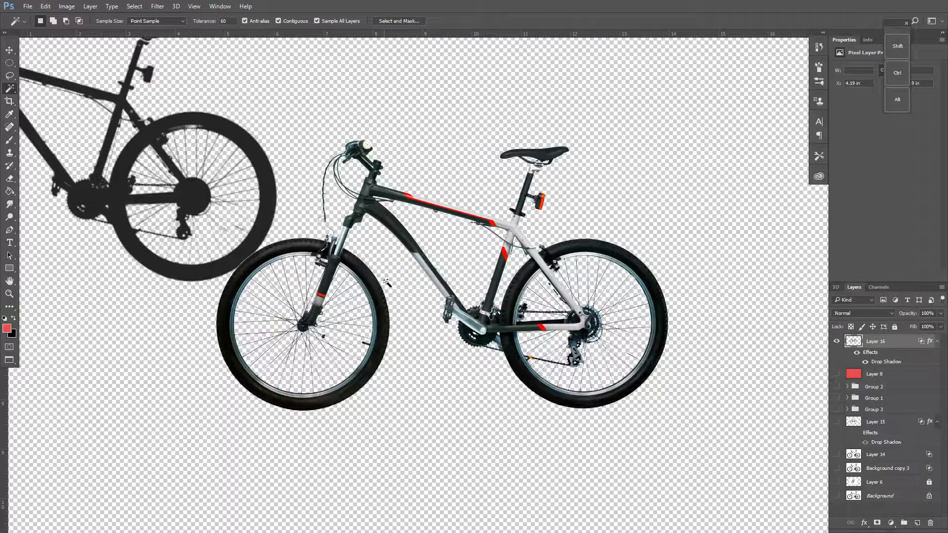
- Move the bicycle on Layer 16 toward the canvas's lower right until its whole drop shadow fits on the canvas
{"action": "key", "text": "z"}
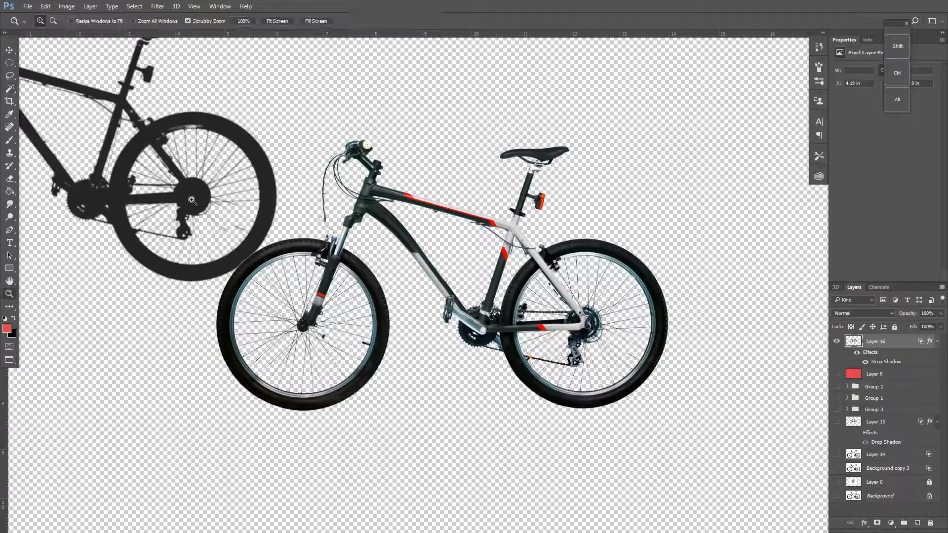
{"action": "left_click", "coordinate": [191, 200], "text": "alt"}
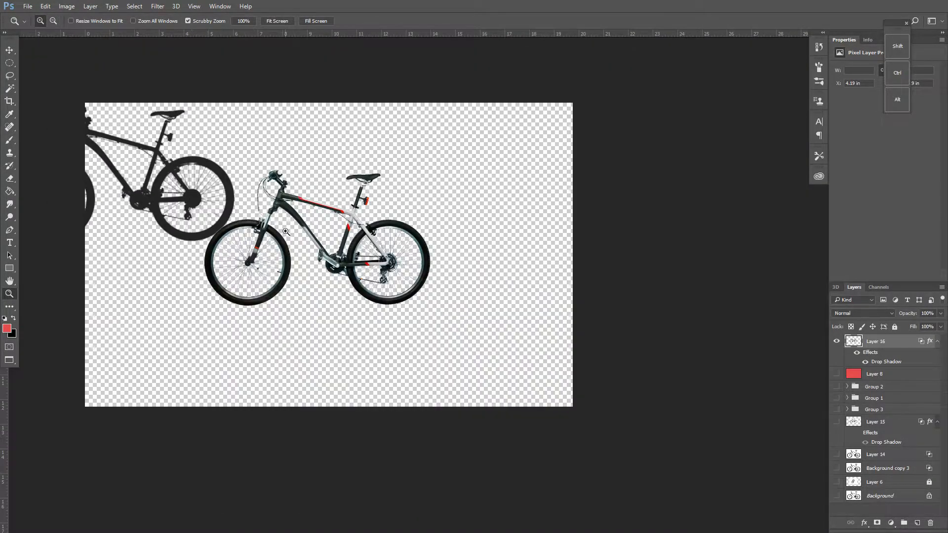
{"action": "left_click", "coordinate": [285, 231]}
{"action": "left_click", "coordinate": [10, 50]}
{"action": "left_click_drag", "start_coordinate": [327, 242], "coordinate": [489, 309]}
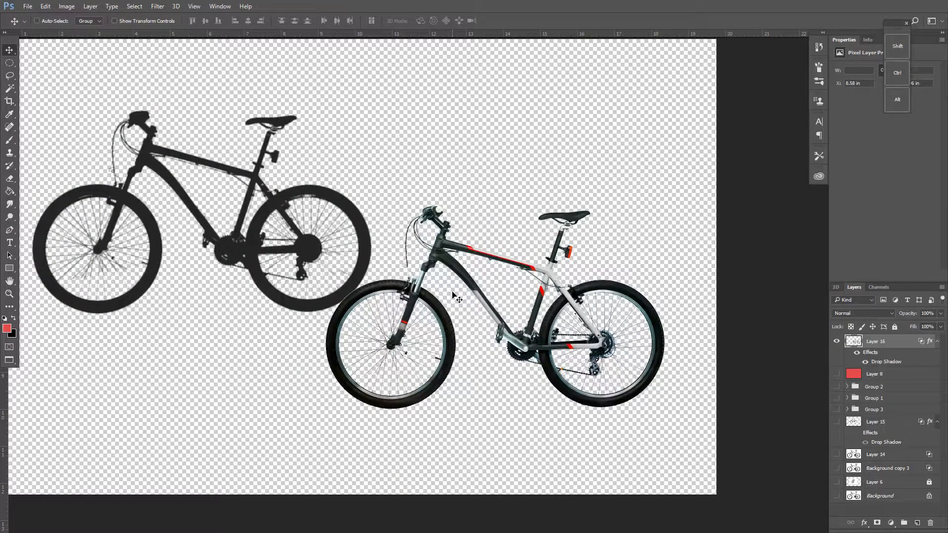
{"action": "left_click_drag", "start_coordinate": [462, 284], "coordinate": [474, 268]}
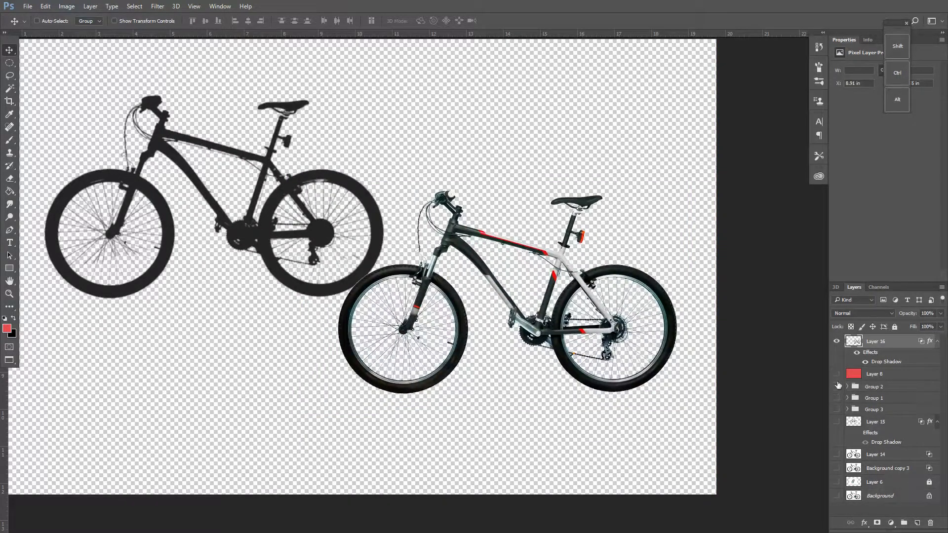
- Show Layer 15 with its effects in place of Layer 16 and move its bicycle to the canvas's lower right area
{"action": "left_click", "coordinate": [837, 422]}
{"action": "left_click", "coordinate": [837, 342]}
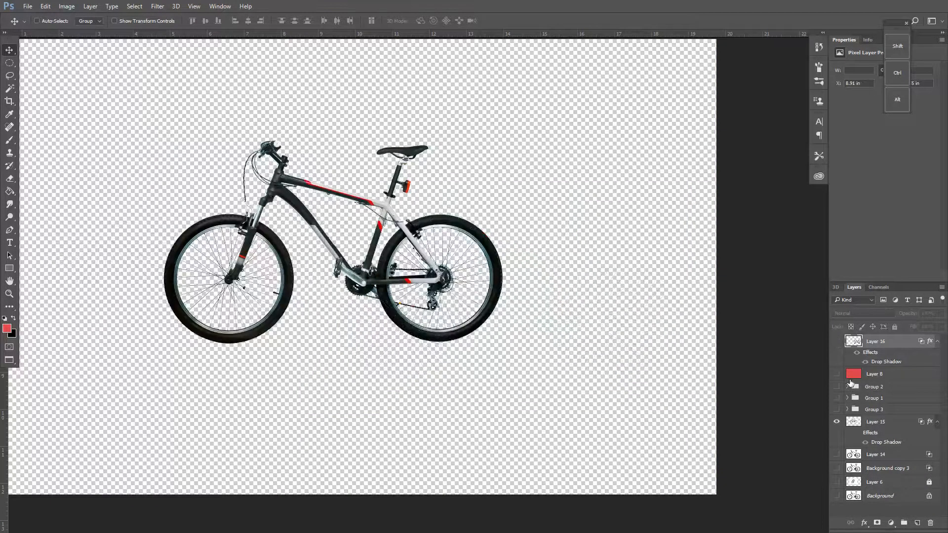
{"action": "left_click", "coordinate": [860, 434]}
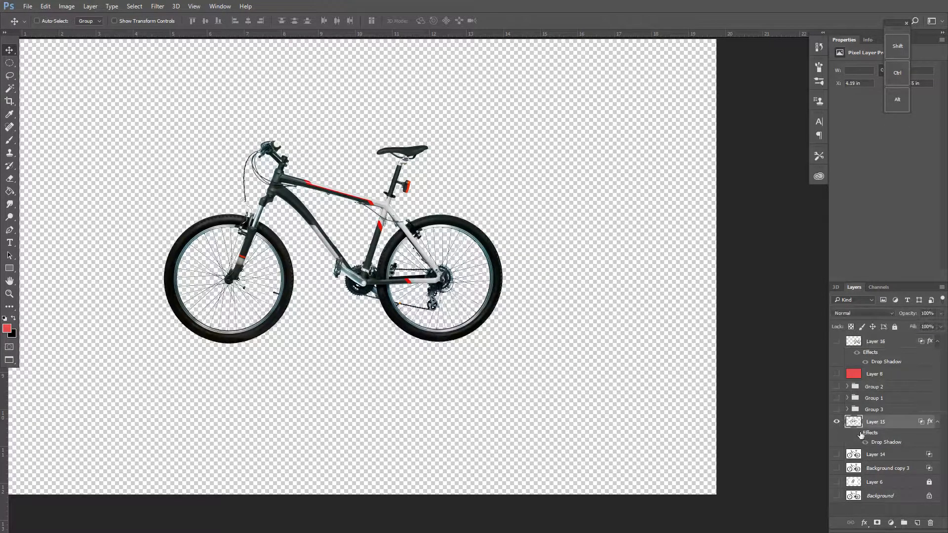
{"action": "left_click_drag", "start_coordinate": [302, 233], "coordinate": [474, 332]}
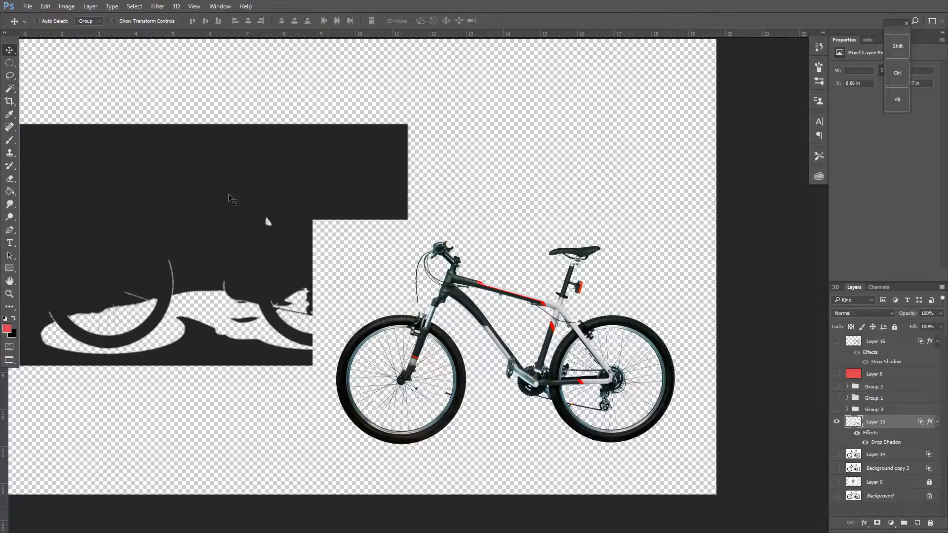
- Hide Layer 15 and show Layer 16 against the red Layer 8
{"action": "left_click", "coordinate": [837, 423]}
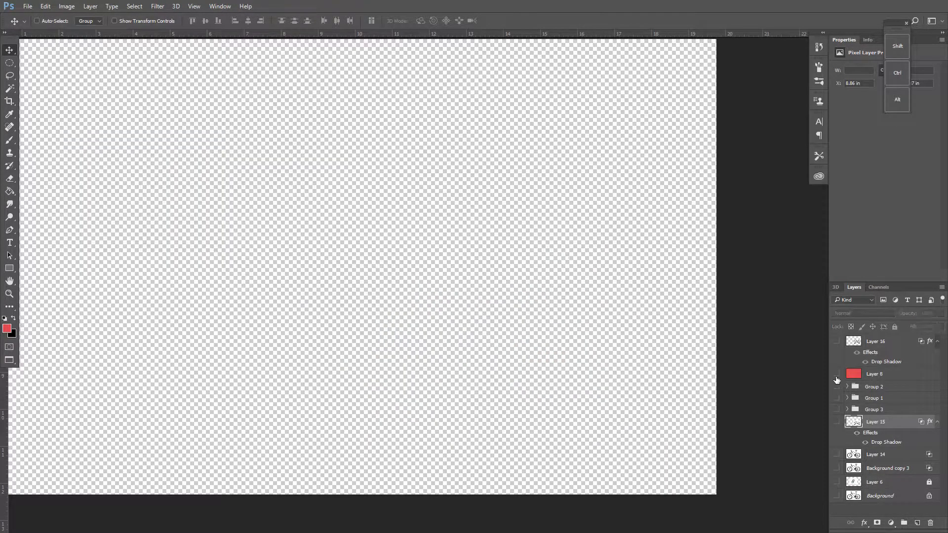
{"action": "left_click", "coordinate": [836, 342]}
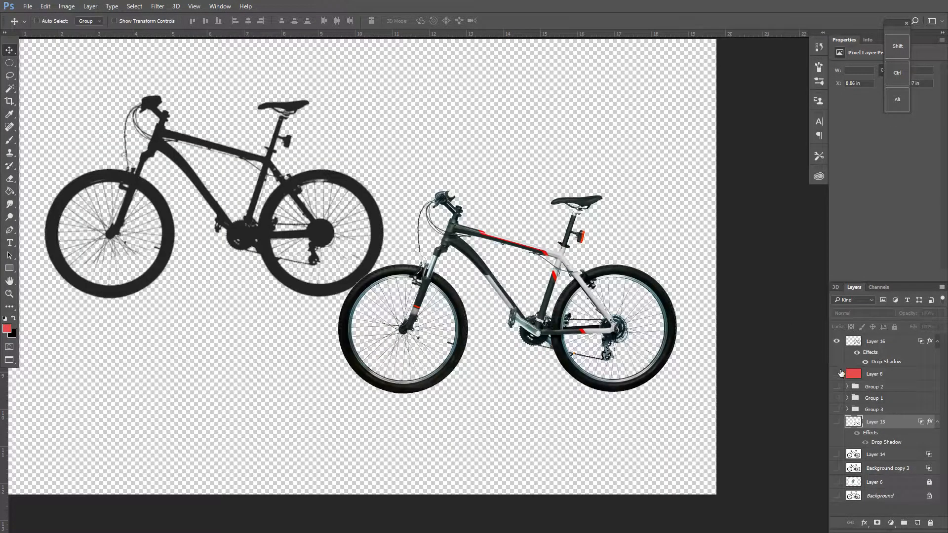
{"action": "left_click", "coordinate": [838, 373]}
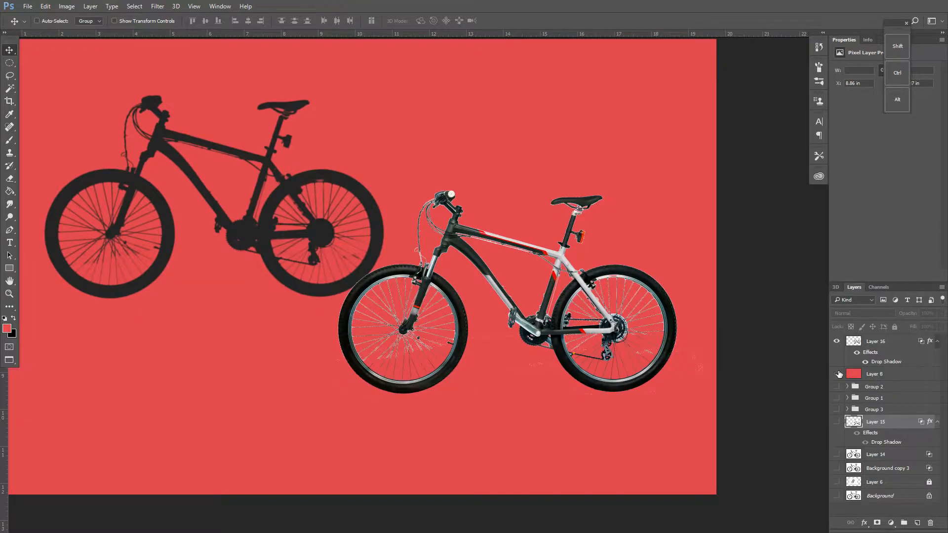
{"action": "left_click", "coordinate": [837, 374]}
{"action": "left_click", "coordinate": [838, 374]}
- Set the foreground color to ffffff and fill Layer 8 with it using the Paint Bucket
{"action": "left_click", "coordinate": [853, 377]}
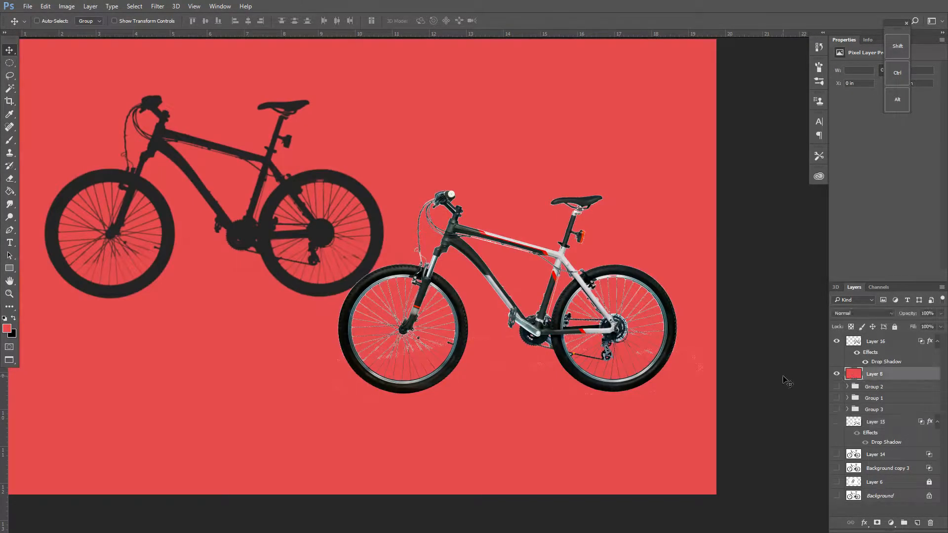
{"action": "left_click", "coordinate": [8, 329]}
{"action": "type", "text": "ffffff"}
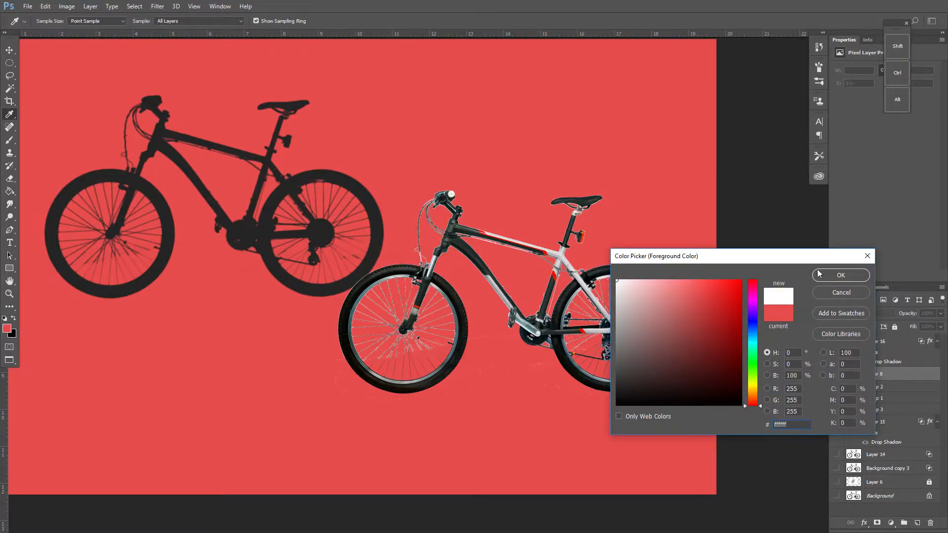
{"action": "left_click", "coordinate": [815, 272]}
{"action": "left_click", "coordinate": [9, 191]}
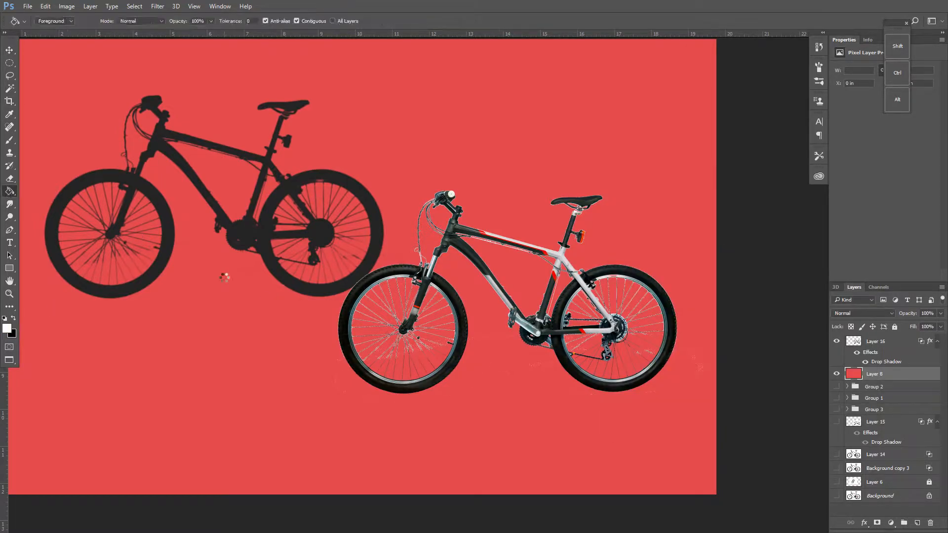
{"action": "left_click", "coordinate": [226, 281]}
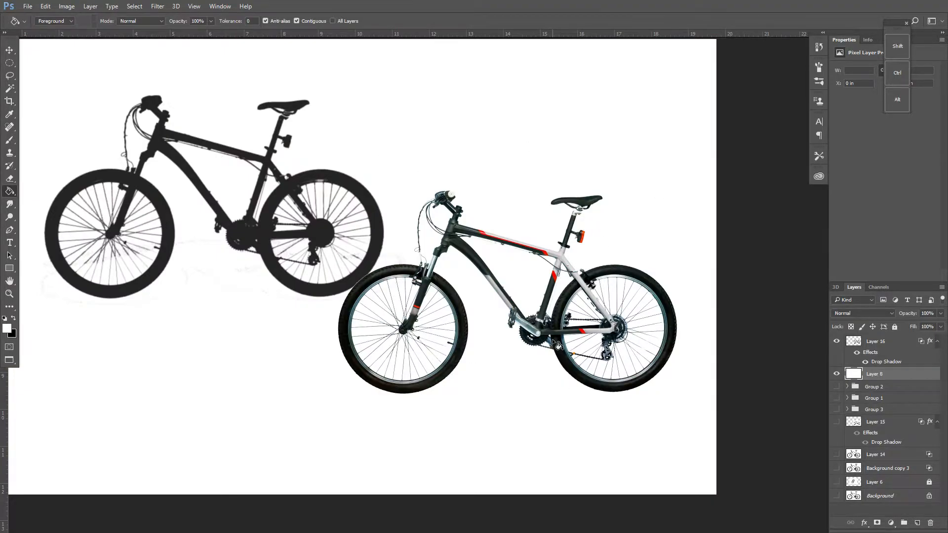
- Open Layer 16's Drop Shadow settings, try a larger distance, and set the distance to 2500 px
{"action": "left_click", "coordinate": [875, 343]}
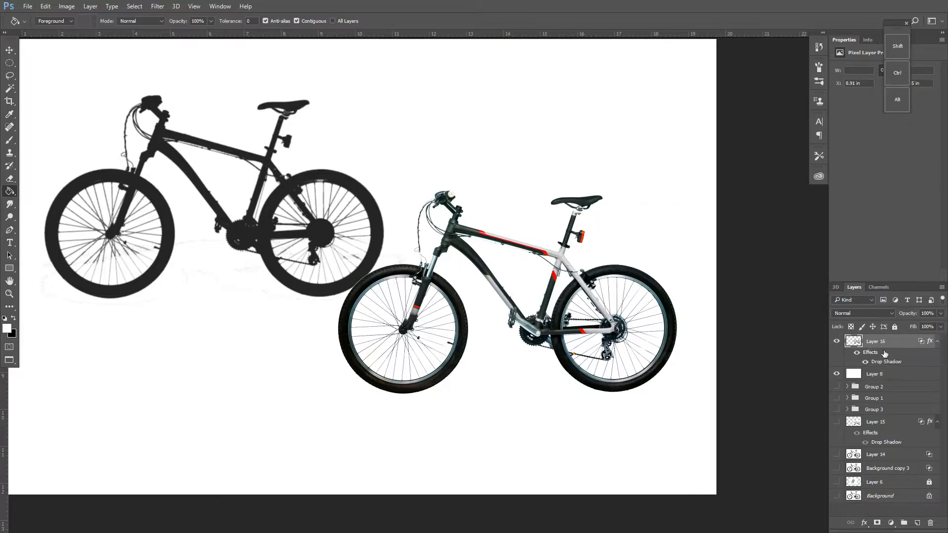
{"action": "double_click", "coordinate": [884, 362]}
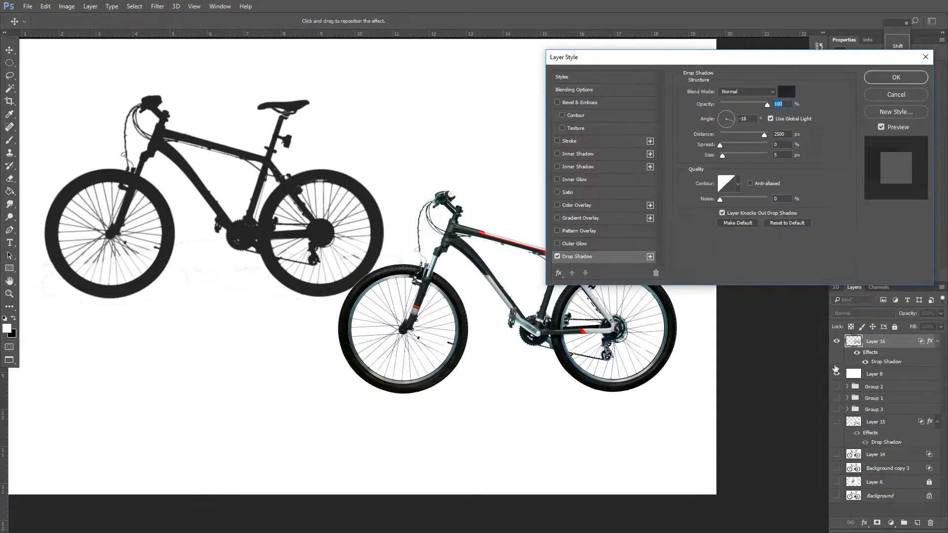
{"action": "left_click_drag", "start_coordinate": [759, 136], "coordinate": [766, 136]}
{"action": "type", "text": "2"}
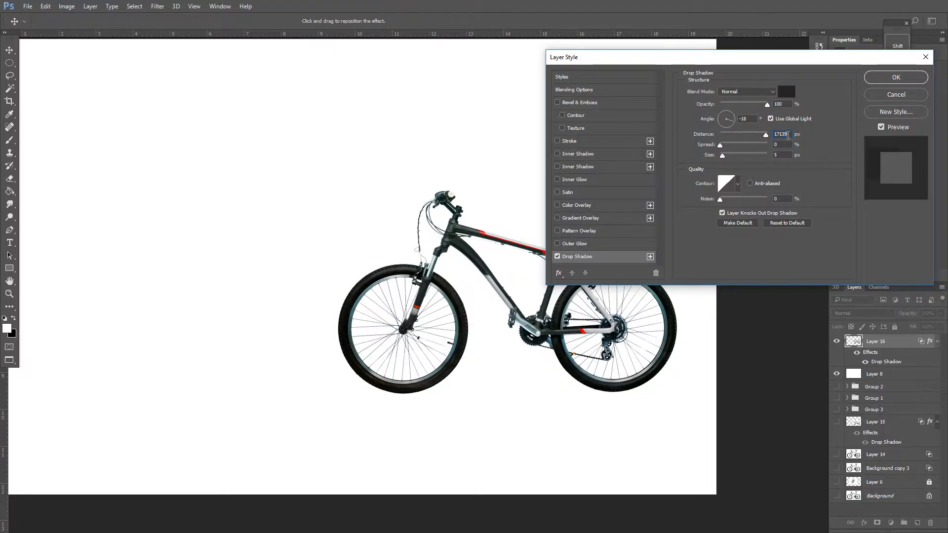
{"action": "type", "text": "500"}
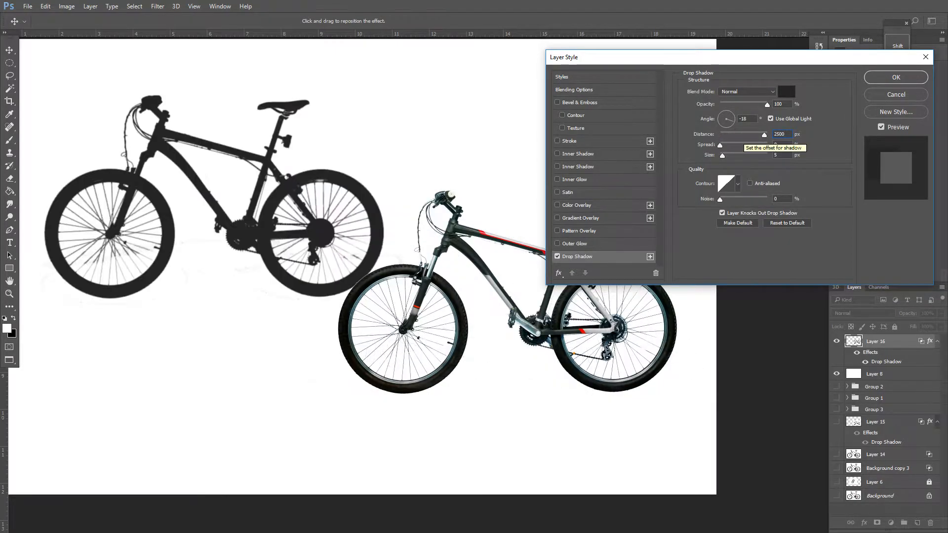
- Try a softer, fainter Drop Shadow on Layer 16 with a size of 70 px and 24% opacity
{"action": "mouse_move", "coordinate": [720, 145]}
{"action": "left_mouse_down"}
{"action": "mouse_move", "coordinate": [749, 148]}
{"action": "mouse_move", "coordinate": [701, 148]}
{"action": "mouse_move", "coordinate": [736, 155]}
{"action": "left_mouse_up"}
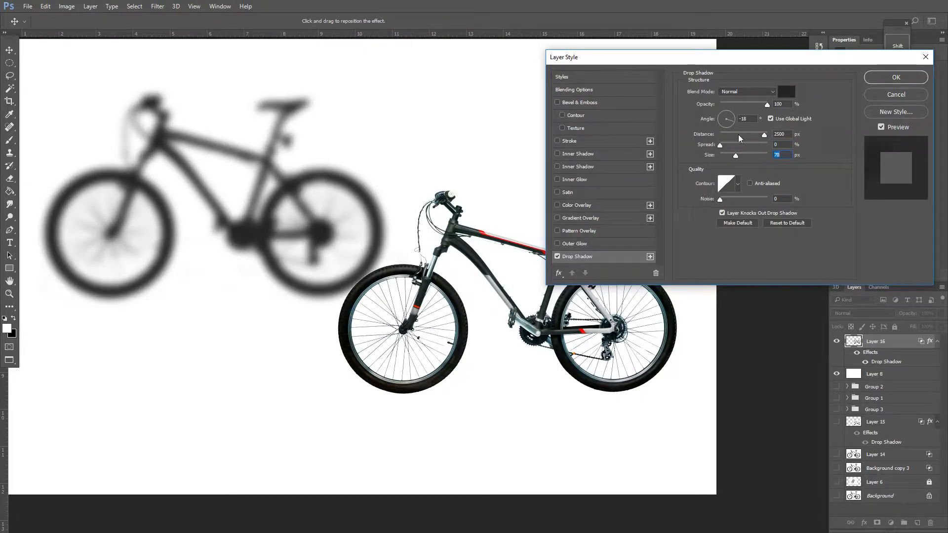
{"action": "left_click_drag", "start_coordinate": [767, 105], "coordinate": [731, 105]}
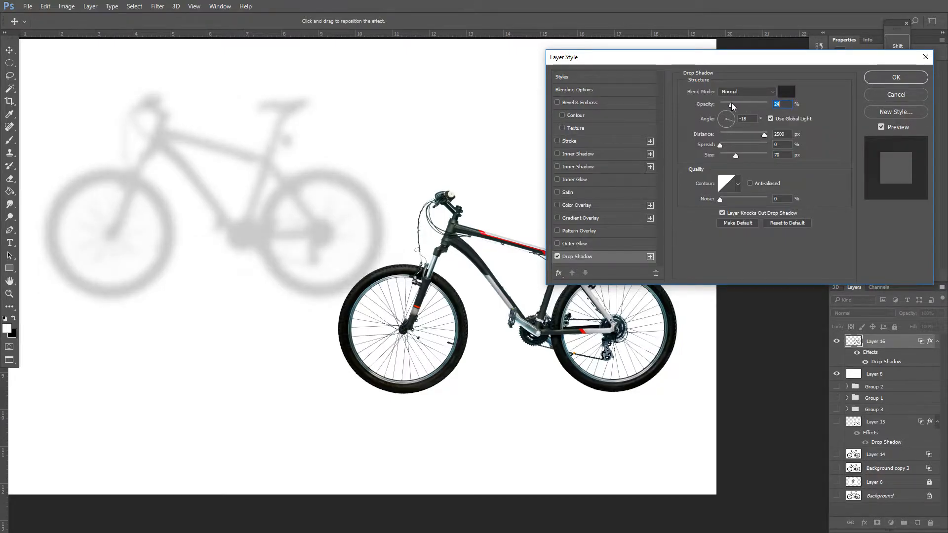
- Set Layer 16's Drop Shadow to an angle of -31°, a size of 0 px and 100% opacity
{"action": "left_click", "coordinate": [721, 116]}
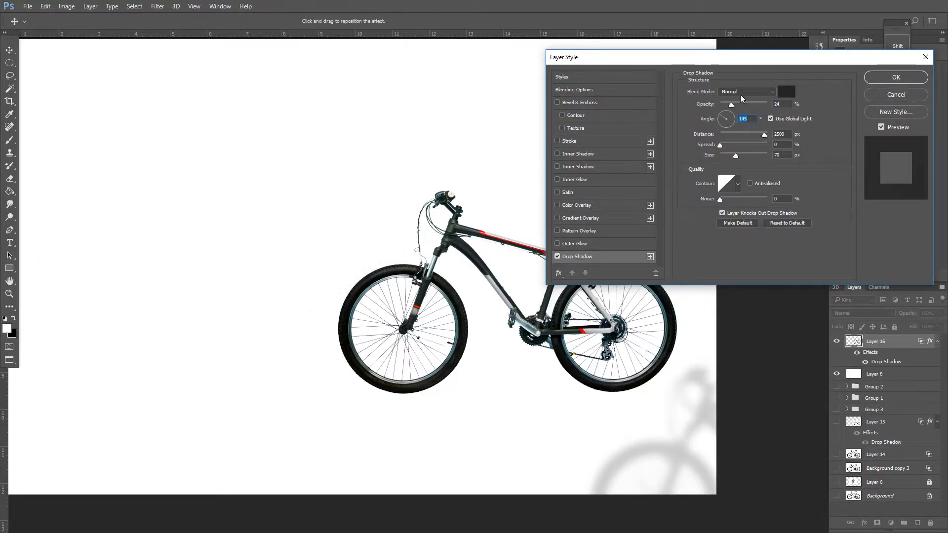
{"action": "left_click", "coordinate": [731, 123]}
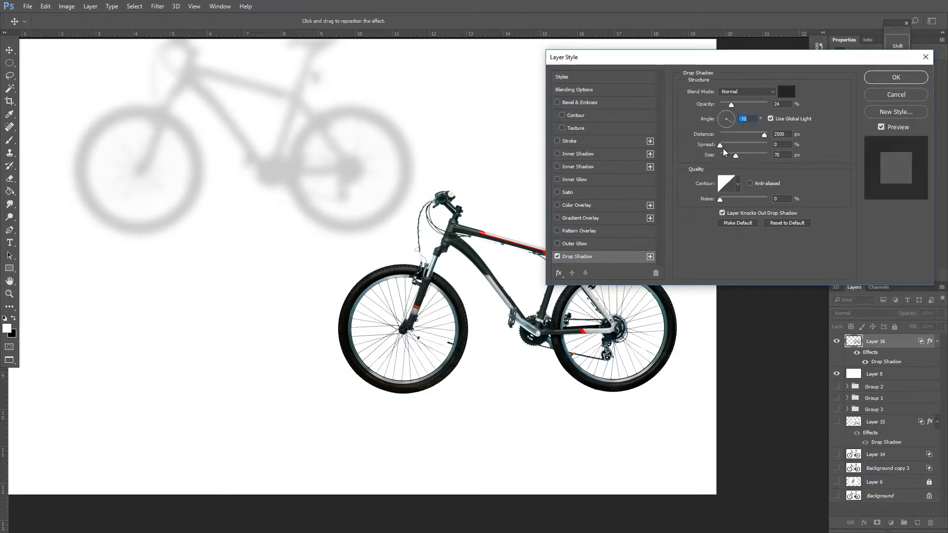
{"action": "left_click_drag", "start_coordinate": [735, 156], "coordinate": [708, 162]}
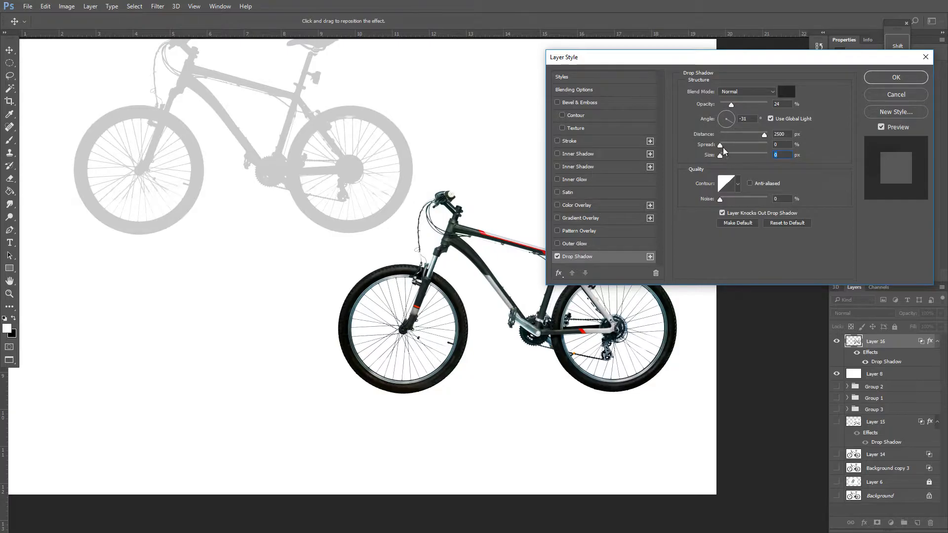
{"action": "left_click_drag", "start_coordinate": [732, 106], "coordinate": [781, 111]}
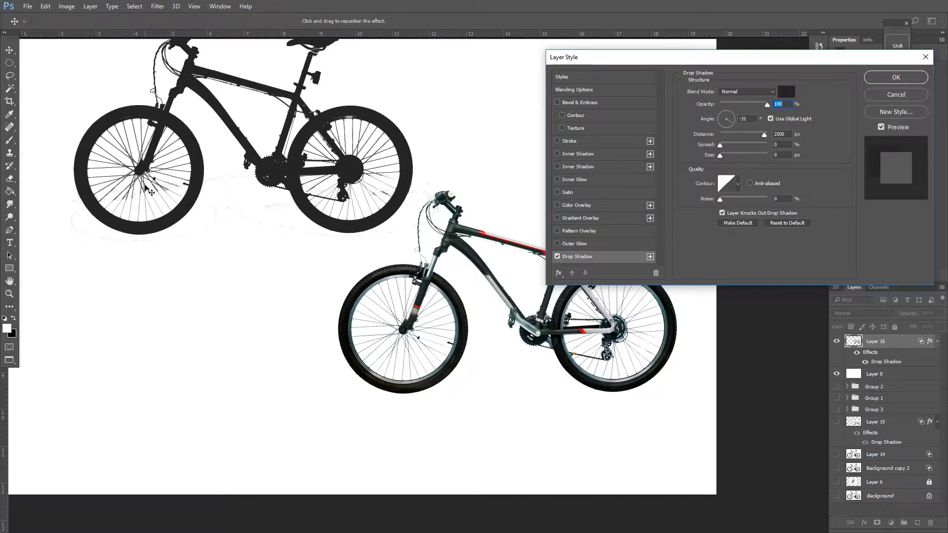
- Set Layer 16's Drop Shadow to 47% opacity and a size of 29 px
{"action": "left_click_drag", "start_coordinate": [766, 104], "coordinate": [744, 104]}
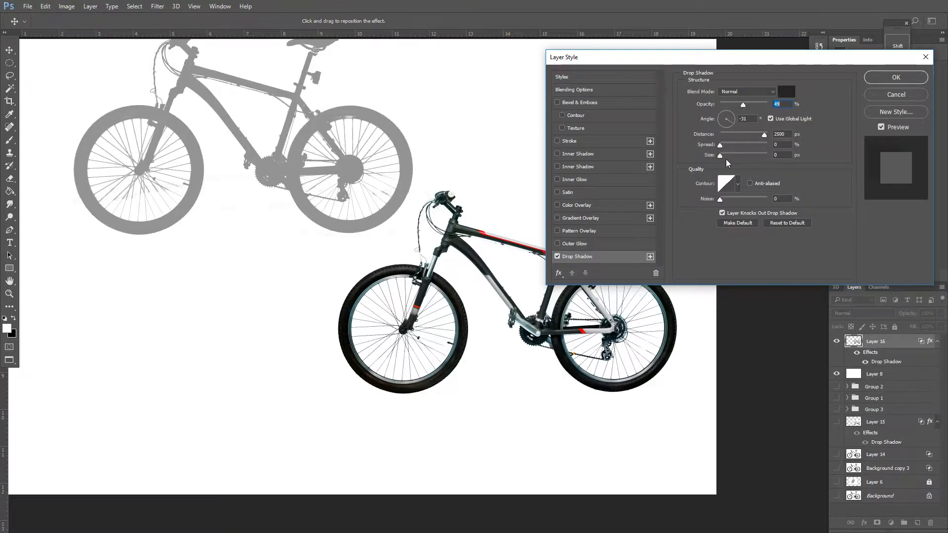
{"action": "mouse_move", "coordinate": [720, 156]}
{"action": "left_mouse_down"}
{"action": "mouse_move", "coordinate": [739, 148]}
{"action": "mouse_move", "coordinate": [715, 147]}
{"action": "left_mouse_up"}
{"action": "left_click_drag", "start_coordinate": [743, 105], "coordinate": [743, 105]}
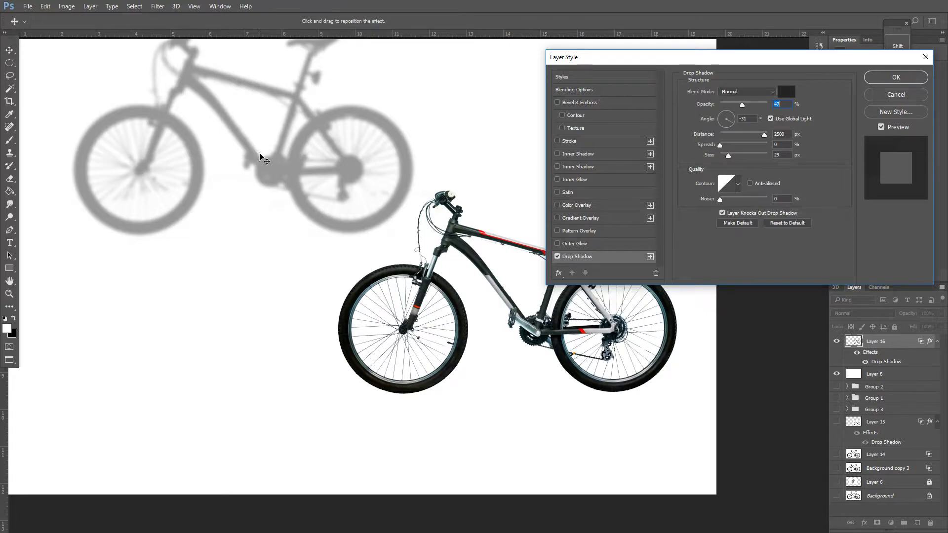
- Try the Overlay blend mode on the Drop Shadow, set it to Difference, and apply the style with a larger shadow size
{"action": "left_click", "coordinate": [773, 92]}
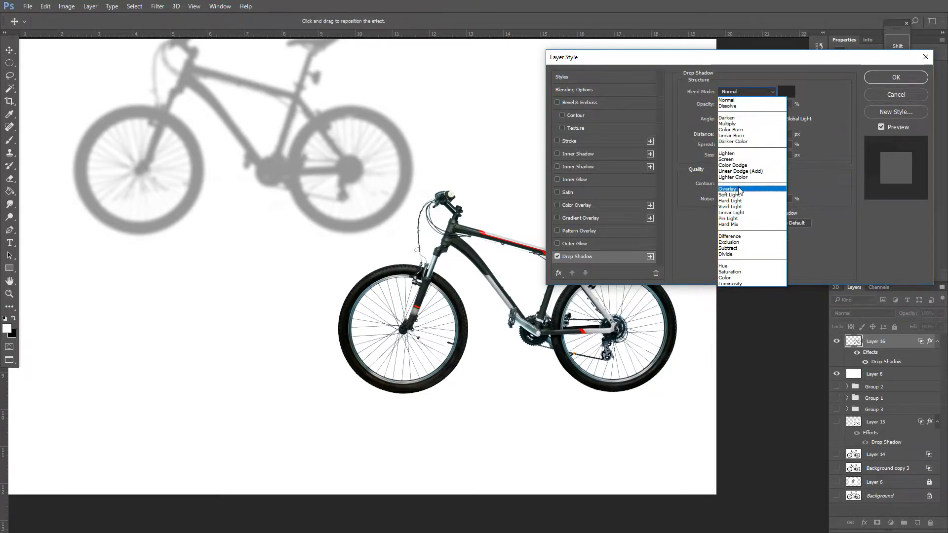
{"action": "left_click", "coordinate": [739, 190]}
{"action": "left_click", "coordinate": [760, 92]}
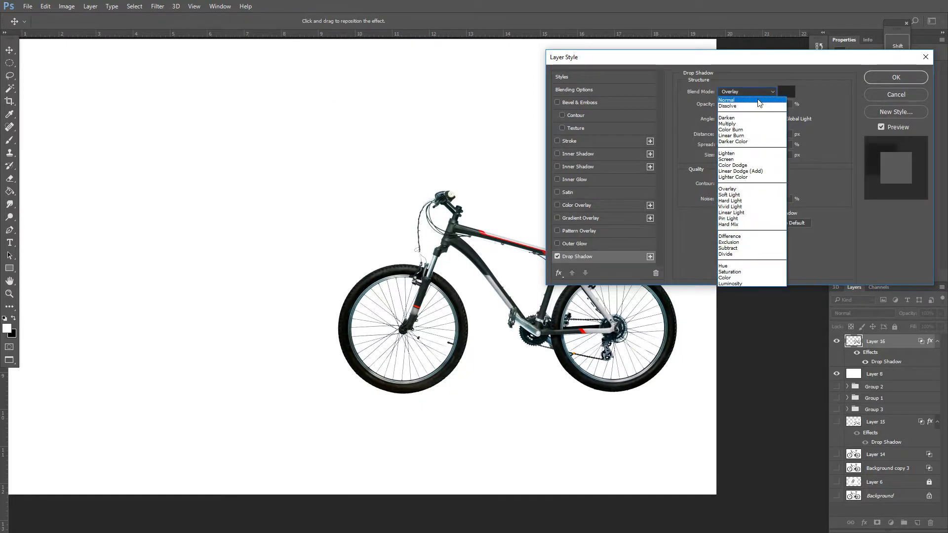
{"action": "left_click", "coordinate": [731, 237]}
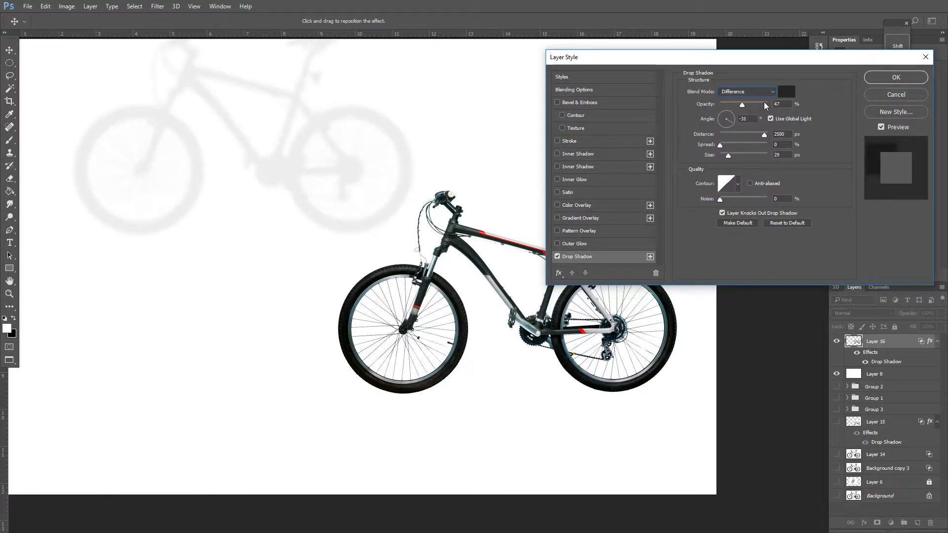
{"action": "mouse_move", "coordinate": [729, 155]}
{"action": "left_mouse_down"}
{"action": "mouse_move", "coordinate": [740, 155]}
{"action": "mouse_move", "coordinate": [716, 152]}
{"action": "mouse_move", "coordinate": [736, 152]}
{"action": "left_mouse_up"}
{"action": "left_click", "coordinate": [891, 77]}
- Move the Layer 16 bicycle lower so its whole drop shadow fits on the canvas
{"action": "key", "text": "g"}
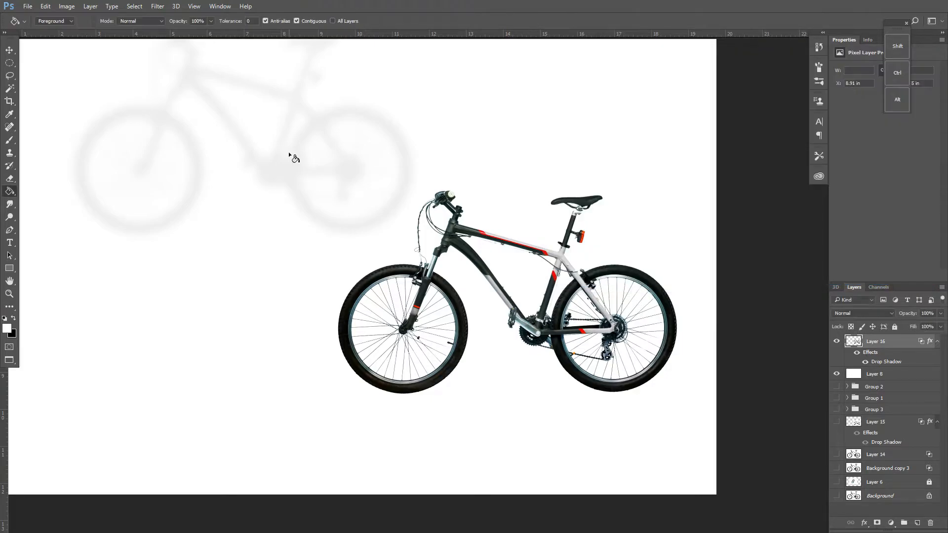
{"action": "left_click", "coordinate": [11, 50]}
{"action": "mouse_move", "coordinate": [431, 256]}
{"action": "left_mouse_down"}
{"action": "mouse_move", "coordinate": [422, 298]}
{"action": "mouse_move", "coordinate": [437, 298]}
{"action": "left_mouse_up"}
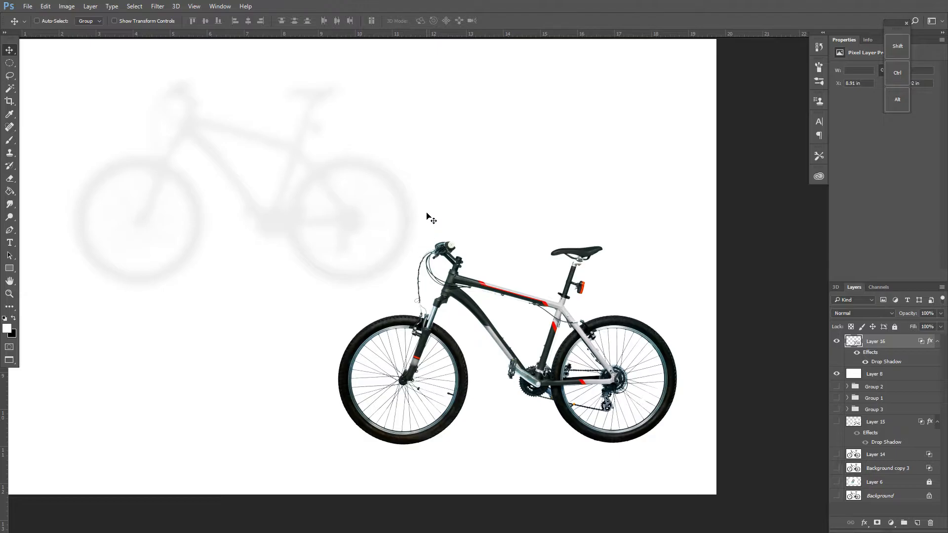
- Try to copy a lassoed part of Layer 16's drop shadow to a new layer
{"action": "left_click", "coordinate": [10, 77]}
{"action": "mouse_move", "coordinate": [178, 69]}
{"action": "left_mouse_down"}
{"action": "mouse_move", "coordinate": [311, 153]}
{"action": "mouse_move", "coordinate": [173, 65]}
{"action": "left_mouse_up"}
{"action": "right_click", "coordinate": [159, 155]}
{"action": "left_click", "coordinate": [207, 234]}
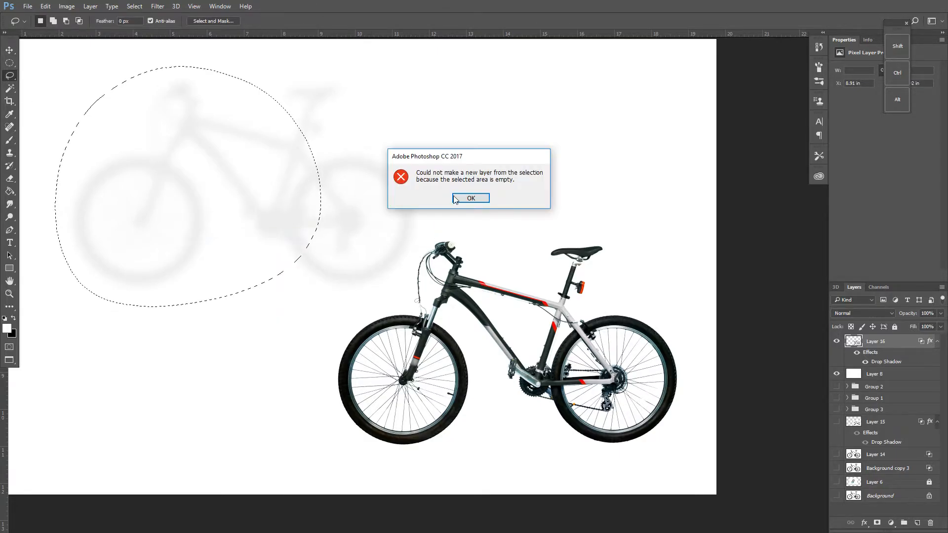
{"action": "left_click", "coordinate": [471, 198]}
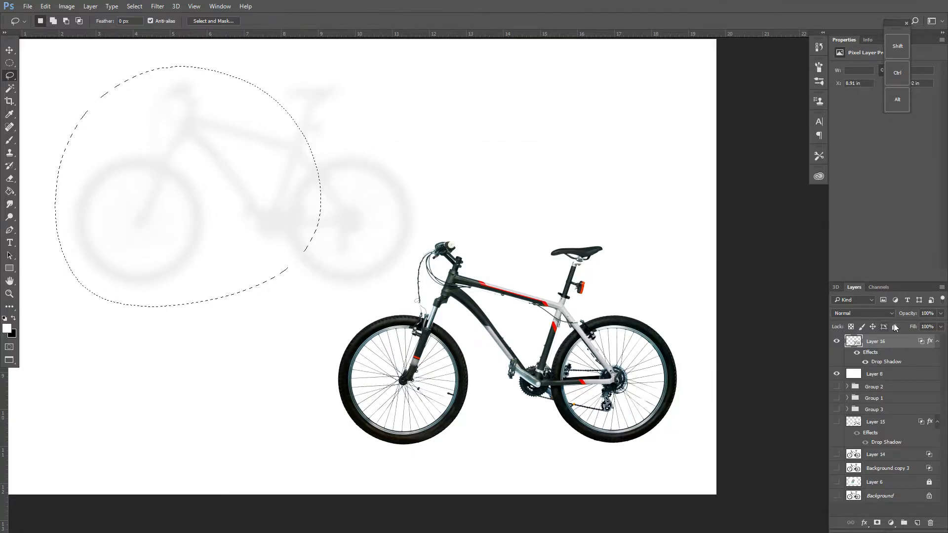
- Duplicate Layer 16 as Layer 16 copy and rasterize the duplicate's layer style
{"action": "right_click", "coordinate": [889, 342]}
{"action": "left_click", "coordinate": [807, 111]}
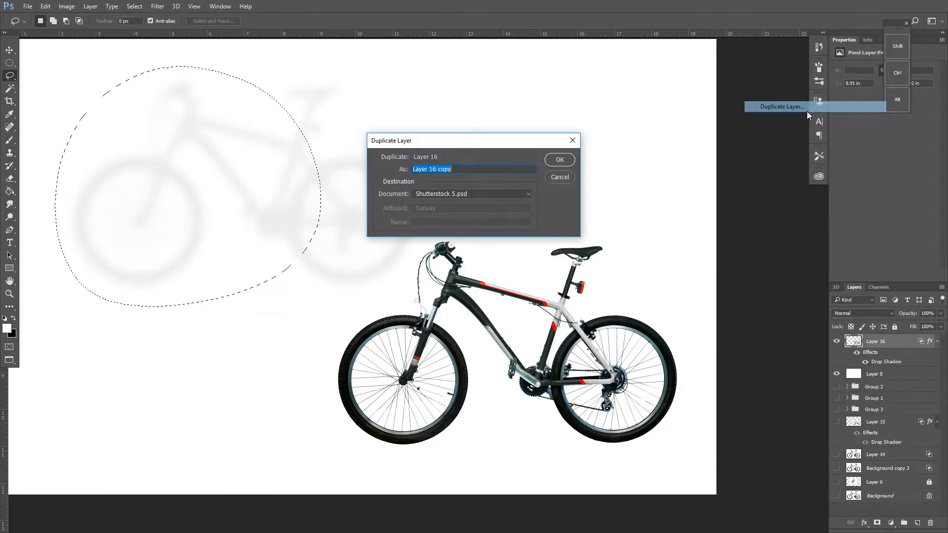
{"action": "left_click", "coordinate": [559, 160]}
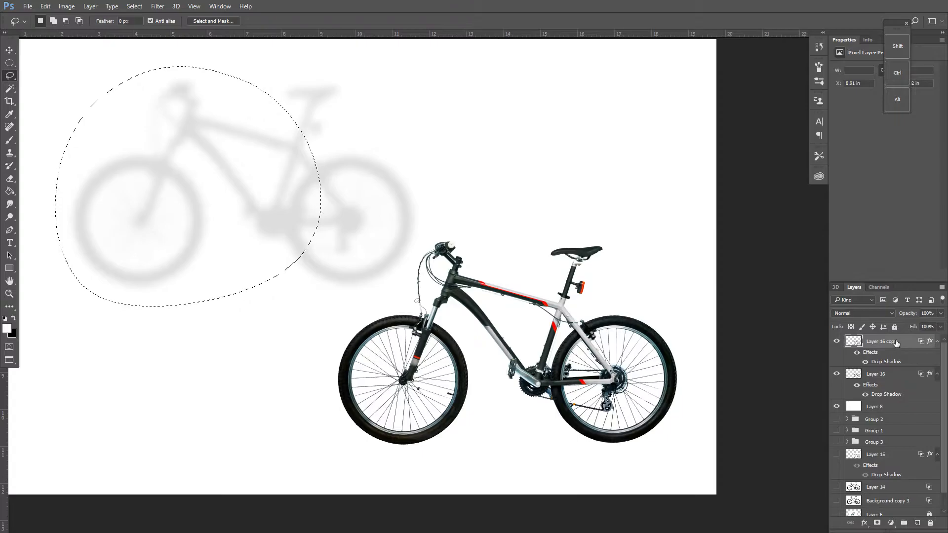
{"action": "right_click", "coordinate": [892, 342]}
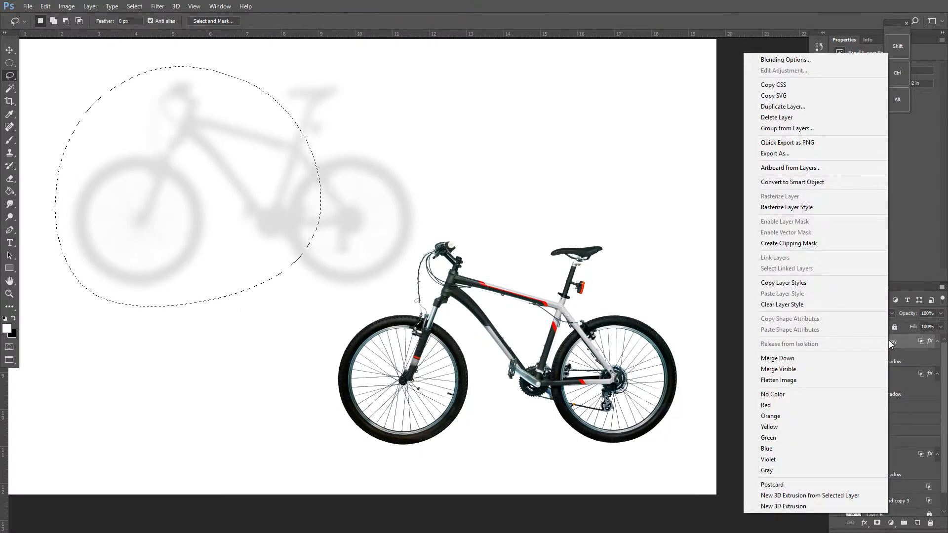
{"action": "left_click", "coordinate": [798, 210]}
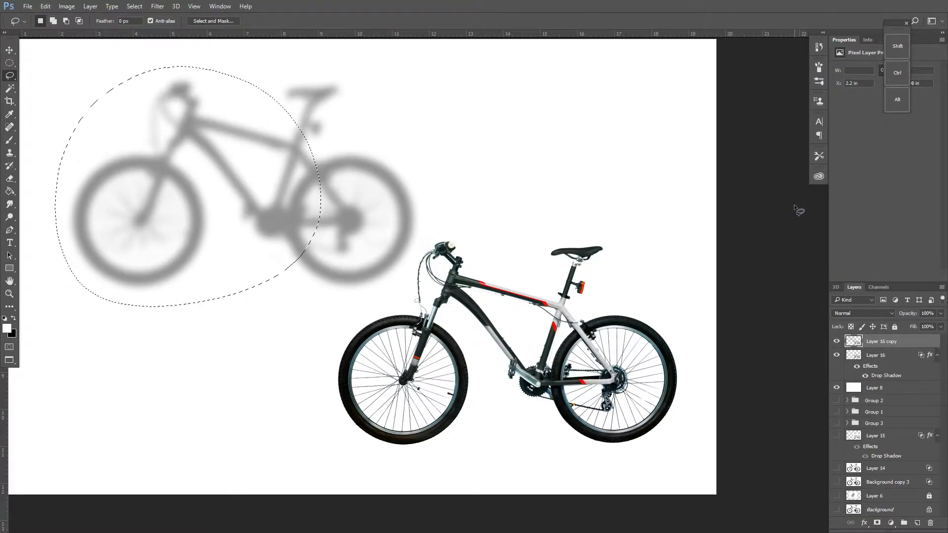
- Hide the original Layer 16 and place it below Group 3 in the layer stack
{"action": "left_click", "coordinate": [837, 356]}
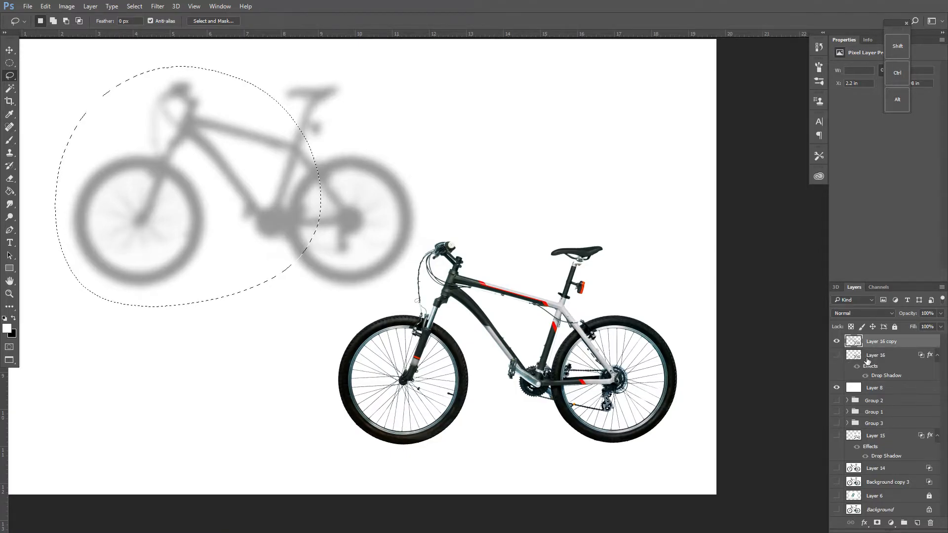
{"action": "left_click_drag", "start_coordinate": [873, 360], "coordinate": [888, 434]}
{"action": "left_click", "coordinate": [878, 342]}
{"action": "left_click", "coordinate": [882, 407]}
{"action": "left_click", "coordinate": [840, 406]}
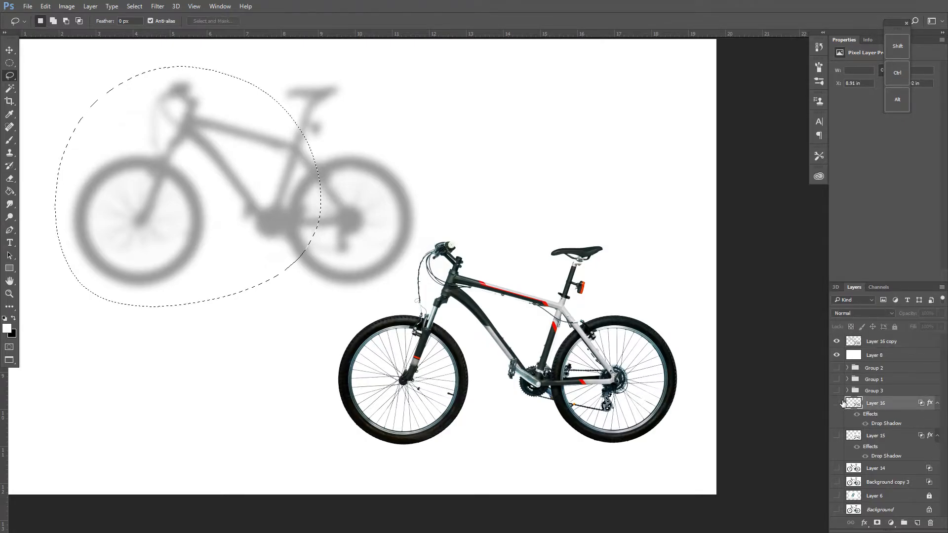
- Lasso the whole bicycle shadow on Layer 16 copy and copy it to a new layer
{"action": "left_click", "coordinate": [875, 343]}
{"action": "mouse_move", "coordinate": [132, 84]}
{"action": "left_mouse_down"}
{"action": "mouse_move", "coordinate": [69, 241]}
{"action": "mouse_move", "coordinate": [127, 316]}
{"action": "mouse_move", "coordinate": [214, 288]}
{"action": "mouse_move", "coordinate": [368, 300]}
{"action": "mouse_move", "coordinate": [399, 280]}
{"action": "mouse_move", "coordinate": [420, 239]}
{"action": "mouse_move", "coordinate": [411, 158]}
{"action": "mouse_move", "coordinate": [369, 128]}
{"action": "mouse_move", "coordinate": [345, 78]}
{"action": "mouse_move", "coordinate": [212, 60]}
{"action": "mouse_move", "coordinate": [199, 80]}
{"action": "mouse_move", "coordinate": [205, 60]}
{"action": "left_mouse_up"}
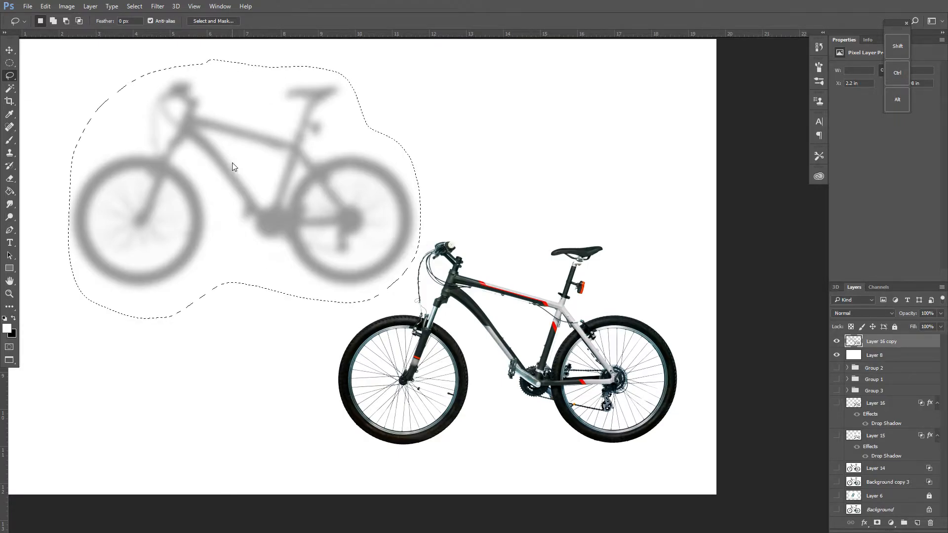
{"action": "right_click", "coordinate": [233, 162]}
{"action": "left_click", "coordinate": [281, 243]}
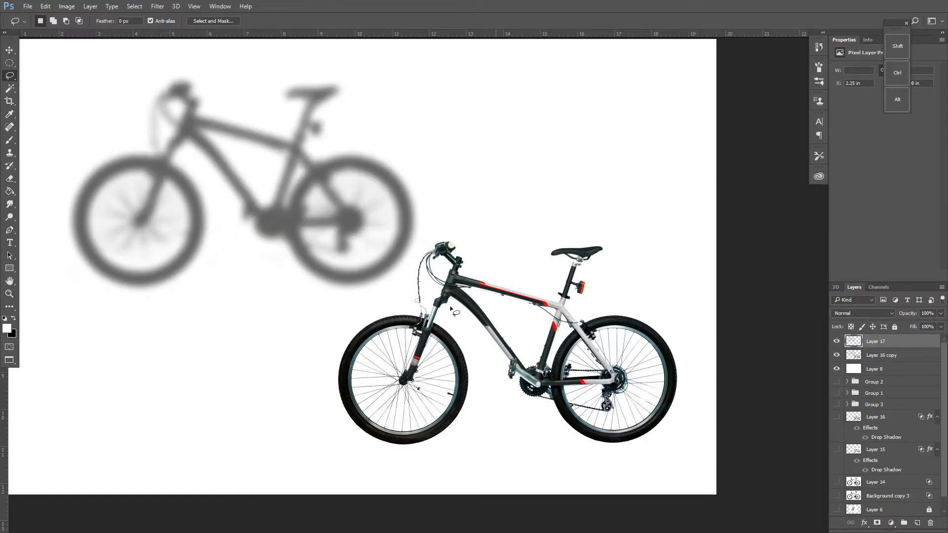
- Hide the white Layer 8 and toggle Layer 17 off and on to compare the shadows
{"action": "left_click", "coordinate": [837, 369]}
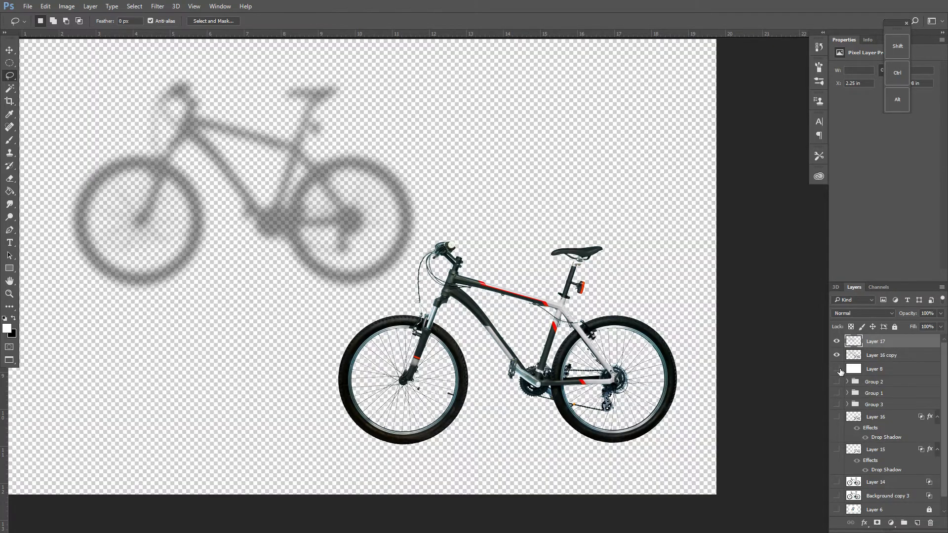
{"action": "left_click", "coordinate": [877, 357]}
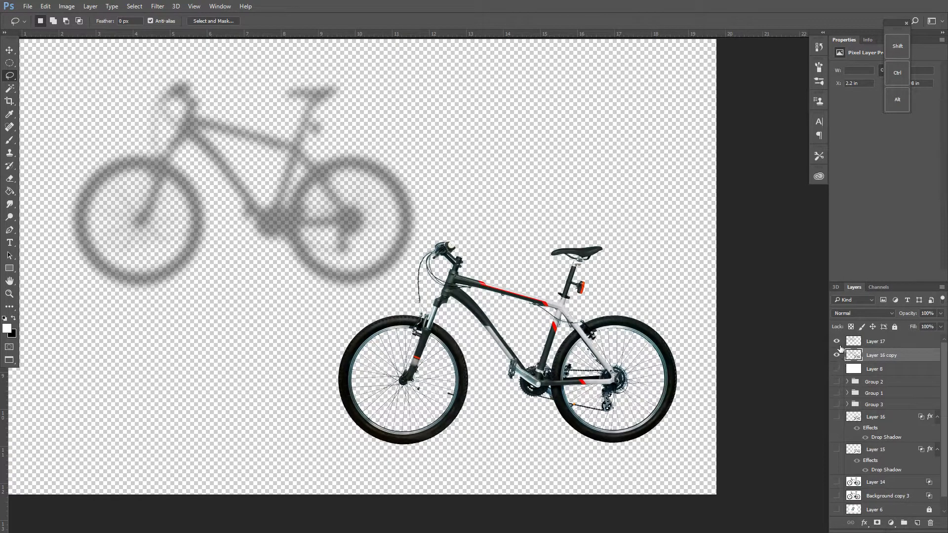
{"action": "left_click", "coordinate": [837, 341]}
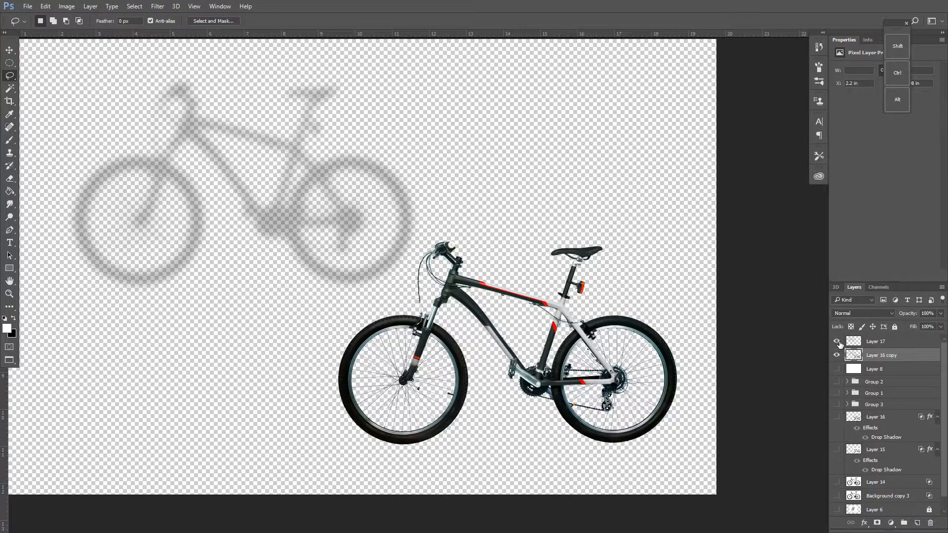
{"action": "left_click", "coordinate": [838, 342]}
- Shift Layer 16 copy slightly up and left, and move the Layer 17 shadow to the right, clear of the original shadow
{"action": "key", "text": "v"}
{"action": "mouse_move", "coordinate": [219, 170]}
{"action": "left_mouse_down"}
{"action": "mouse_move", "coordinate": [446, 155]}
{"action": "mouse_move", "coordinate": [414, 243]}
{"action": "mouse_move", "coordinate": [212, 152]}
{"action": "left_mouse_up"}
{"action": "left_click", "coordinate": [877, 341]}
{"action": "left_click_drag", "start_coordinate": [291, 234], "coordinate": [559, 211]}
- Place Layer 17 below Layer 8 and hide it, leaving Layer 16 copy in place
{"action": "left_click_drag", "start_coordinate": [879, 345], "coordinate": [878, 375]}
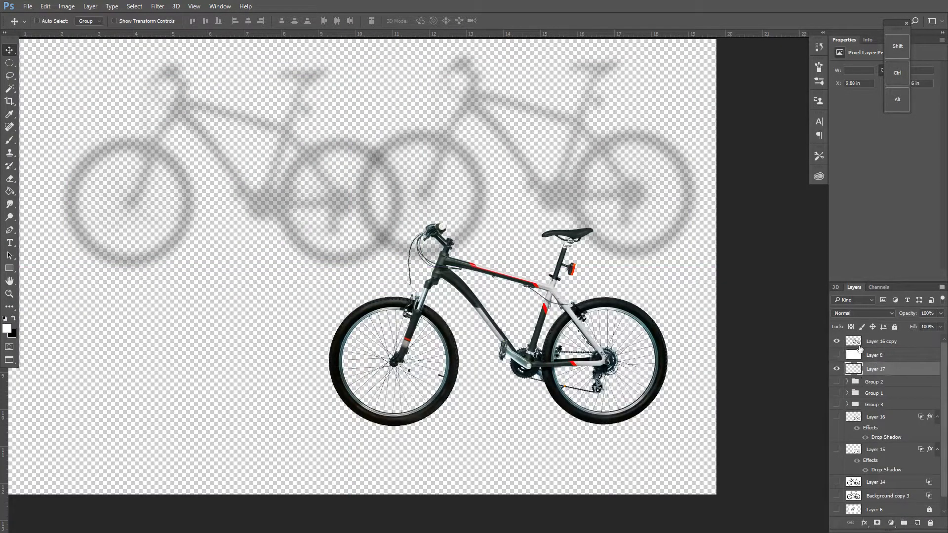
{"action": "left_click", "coordinate": [890, 348]}
{"action": "mouse_move", "coordinate": [451, 183]}
{"action": "left_mouse_down"}
{"action": "mouse_move", "coordinate": [440, 171]}
{"action": "mouse_move", "coordinate": [465, 188]}
{"action": "mouse_move", "coordinate": [451, 182]}
{"action": "left_mouse_up"}
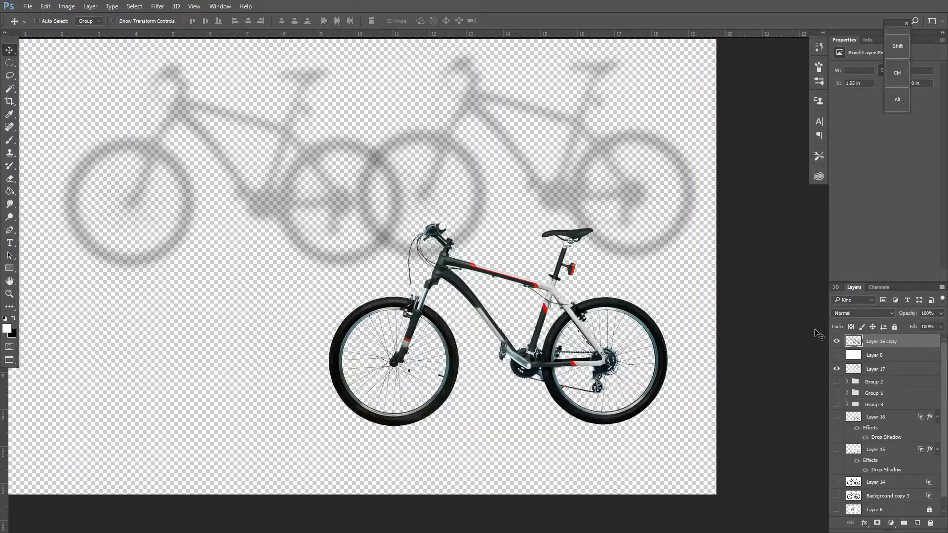
{"action": "left_click", "coordinate": [837, 370]}
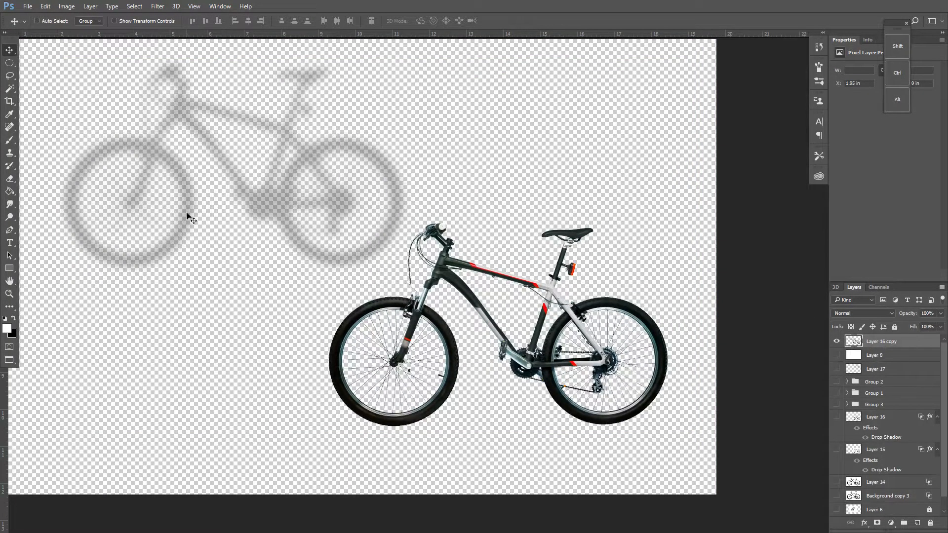
- Lasso the entire shadow on Layer 16 copy and cut it to a new layer
{"action": "scroll", "coordinate": [108, 158], "scroll_direction": "up", "scroll_amount": 1}
{"action": "left_click", "coordinate": [9, 76]}
{"action": "mouse_move", "coordinate": [101, 102]}
{"action": "left_mouse_down"}
{"action": "mouse_move", "coordinate": [66, 203]}
{"action": "mouse_move", "coordinate": [63, 266]}
{"action": "left_mouse_up"}
{"action": "left_click_drag", "start_coordinate": [60, 127], "coordinate": [142, 315]}
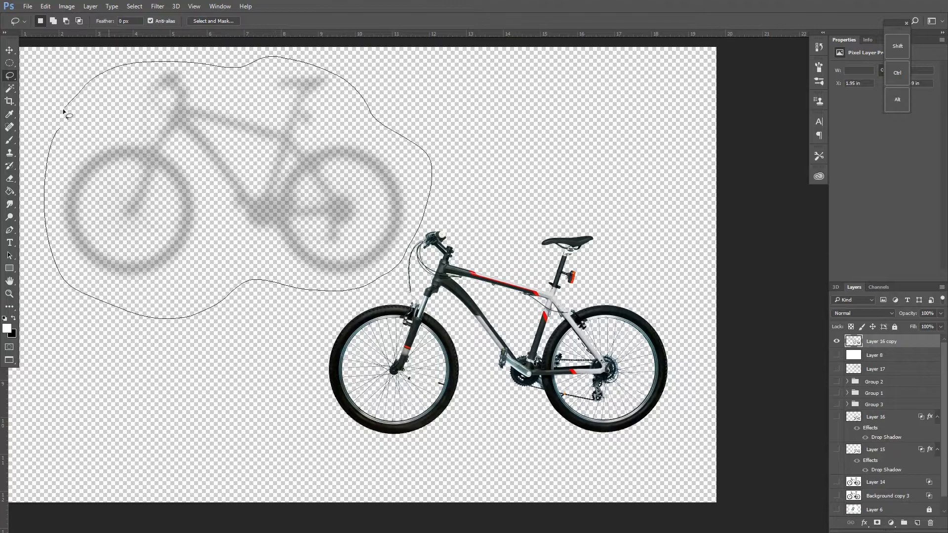
{"action": "left_click_drag", "start_coordinate": [122, 161], "coordinate": [123, 162]}
{"action": "right_click", "coordinate": [182, 163]}
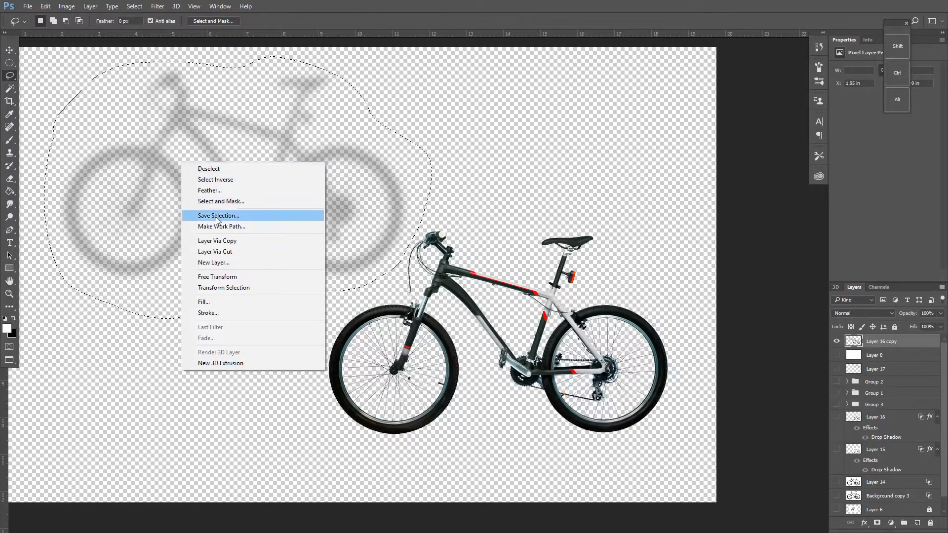
{"action": "left_click", "coordinate": [233, 253]}
- Move the separated Layer 18 shadow down and to the right, independently of the bicycle
{"action": "left_click", "coordinate": [870, 357]}
{"action": "left_click", "coordinate": [874, 346]}
{"action": "left_click", "coordinate": [12, 50]}
{"action": "mouse_move", "coordinate": [199, 187]}
{"action": "left_mouse_down"}
{"action": "mouse_move", "coordinate": [499, 239]}
{"action": "mouse_move", "coordinate": [196, 355]}
{"action": "mouse_move", "coordinate": [222, 210]}
{"action": "left_mouse_up"}
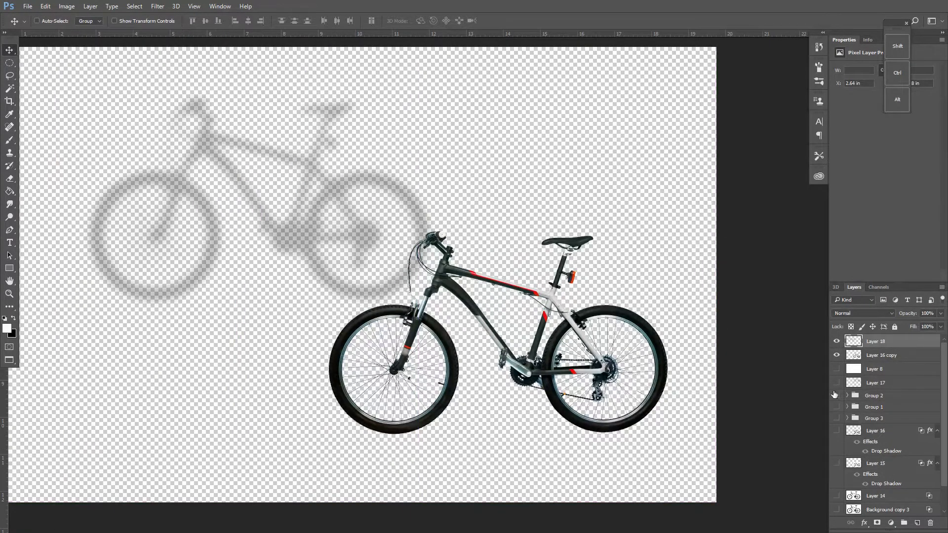
{"action": "left_click", "coordinate": [880, 358]}
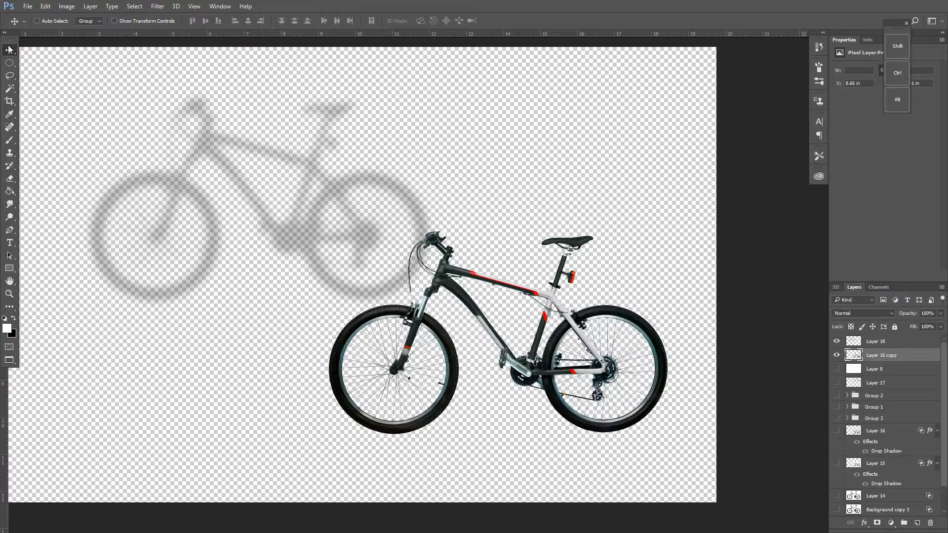
{"action": "left_click", "coordinate": [889, 345]}
{"action": "left_click_drag", "start_coordinate": [84, 99], "coordinate": [160, 106]}
- Move the Layer 16 copy bicycle over the shadow and offset the Layer 18 shadow slightly below the bicycle
{"action": "left_click", "coordinate": [879, 354]}
{"action": "left_click_drag", "start_coordinate": [685, 362], "coordinate": [535, 249]}
{"action": "left_click", "coordinate": [908, 344]}
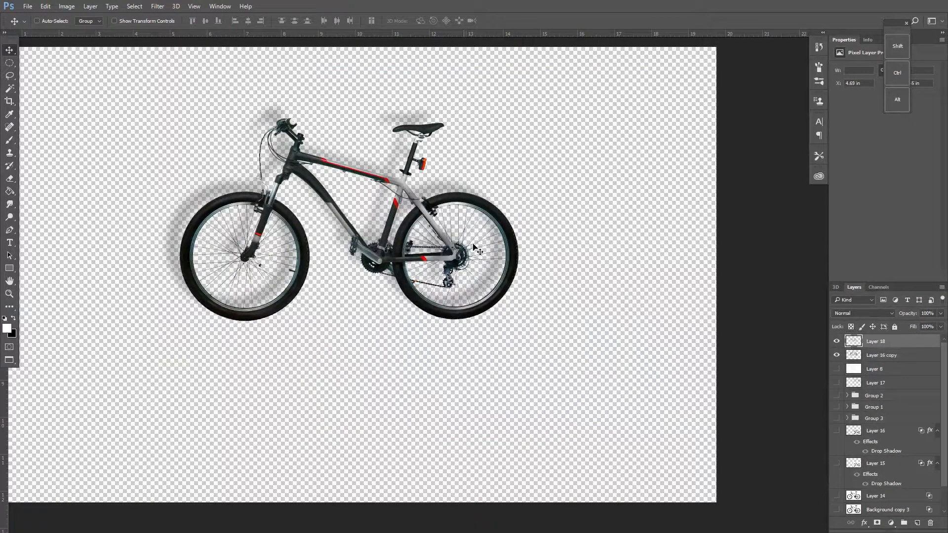
{"action": "left_click_drag", "start_coordinate": [393, 160], "coordinate": [399, 210]}
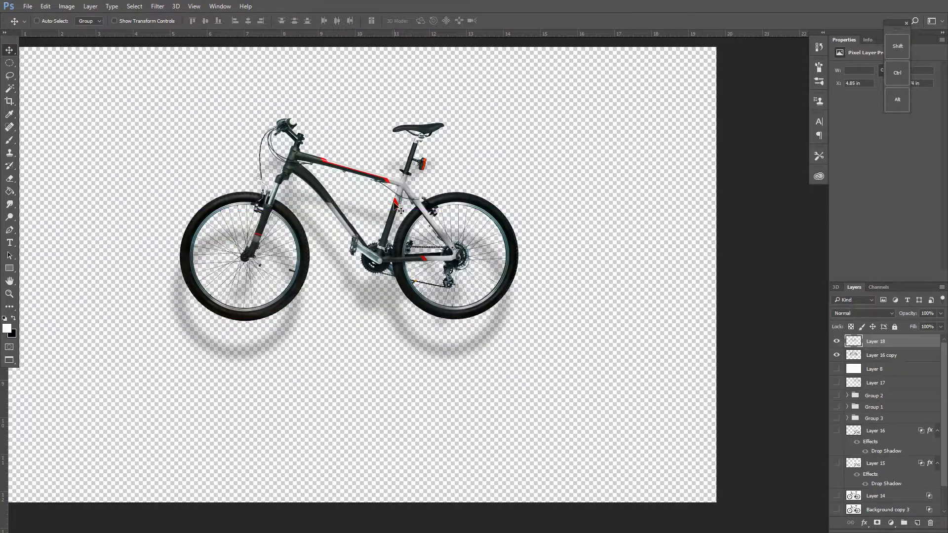
- Flip the Layer 18 shadow vertically with Free Transform, squashing it beneath the wheels like a reflection
{"action": "key", "text": "ctrl+t"}
{"action": "left_click_drag", "start_coordinate": [347, 150], "coordinate": [346, 500]}
{"action": "left_click_drag", "start_coordinate": [366, 449], "coordinate": [372, 402]}
{"action": "left_click", "coordinate": [437, 21]}
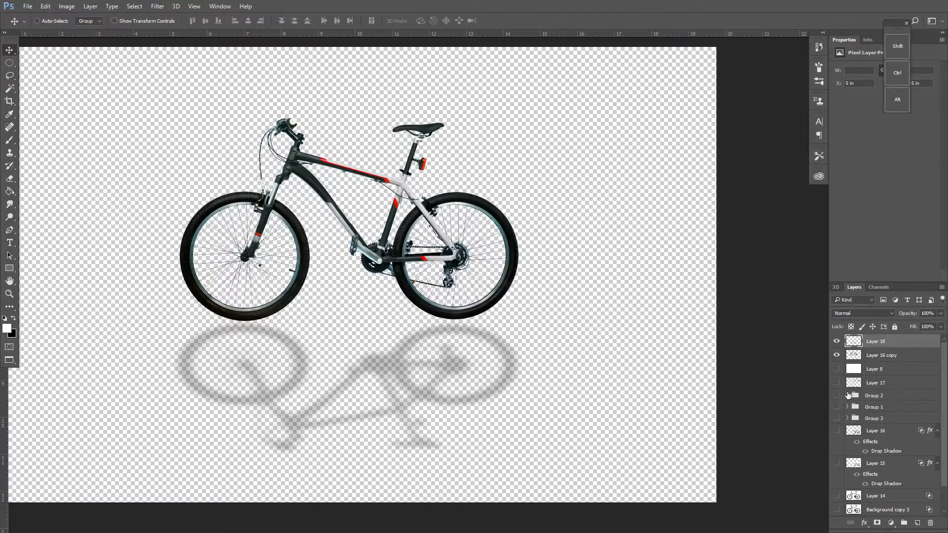
- Show the white Layer 8 background and undo the shadow's Free Transform
{"action": "left_click", "coordinate": [837, 369]}
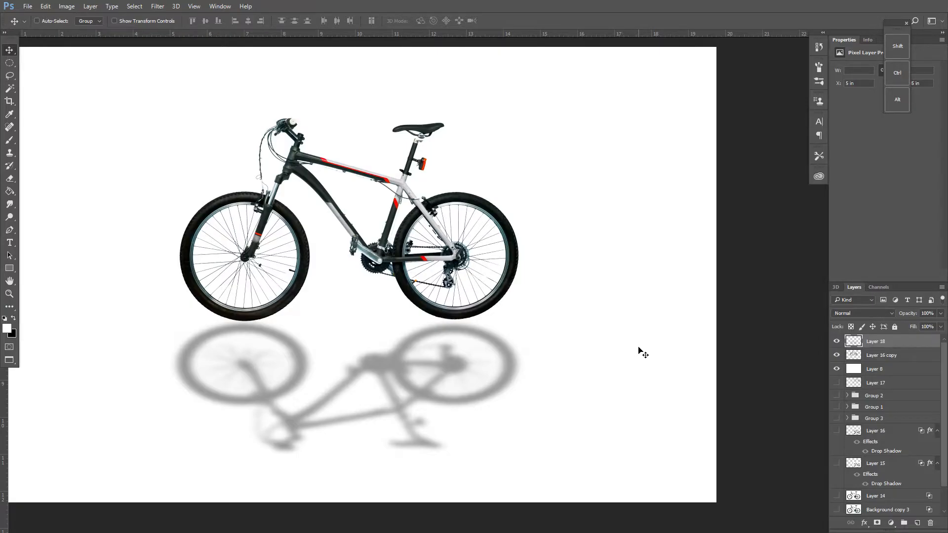
{"action": "key", "text": "ctrl"}
{"action": "key", "text": "ctrl+z"}
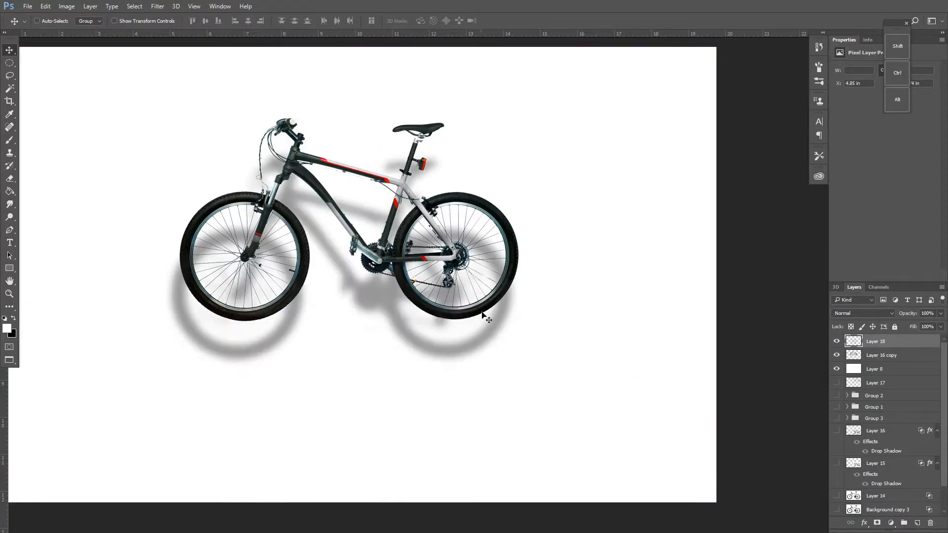
- Warp the Layer 18 shadow so its handlebar and front wheel stretch up and to the left behind the bicycle
{"action": "left_click", "coordinate": [44, 6]}
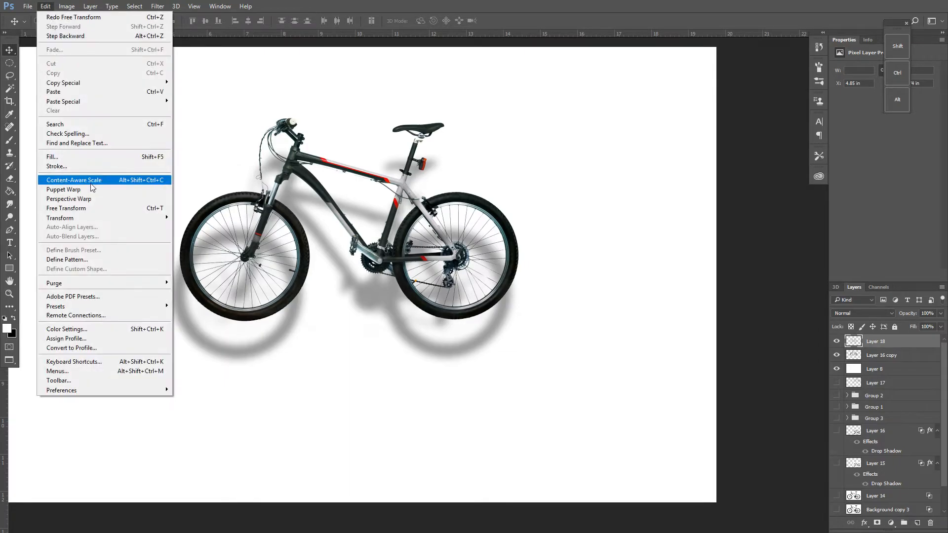
{"action": "mouse_move", "coordinate": [101, 219]}
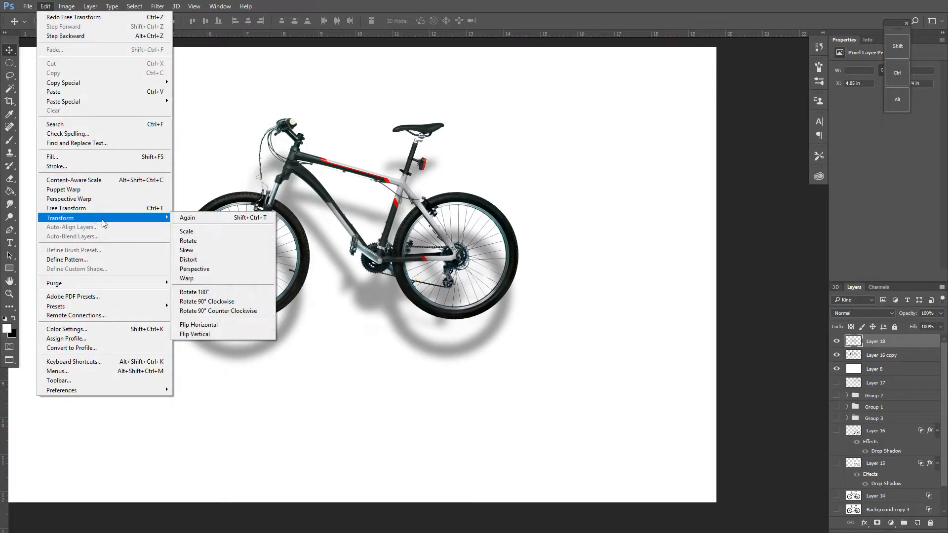
{"action": "left_click", "coordinate": [220, 270]}
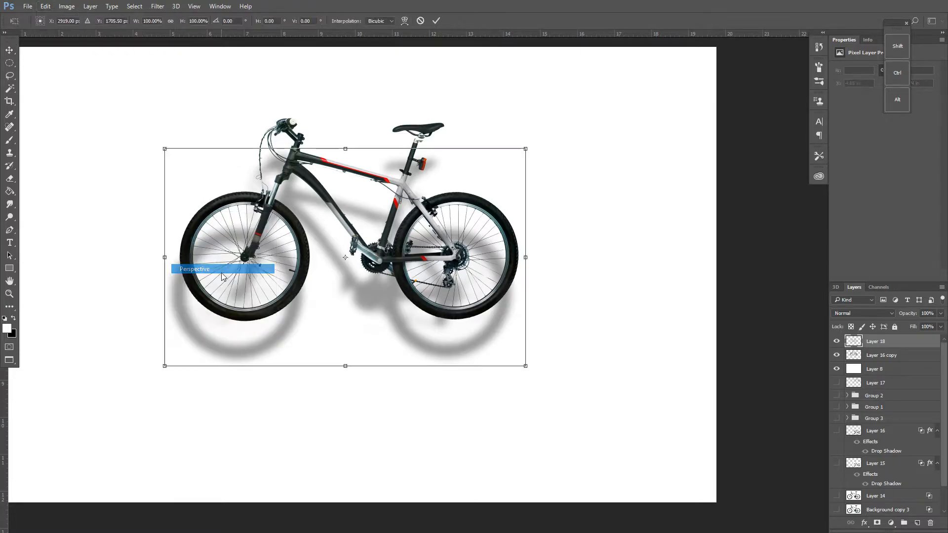
{"action": "left_click", "coordinate": [67, 6]}
{"action": "mouse_move", "coordinate": [45, 6]}
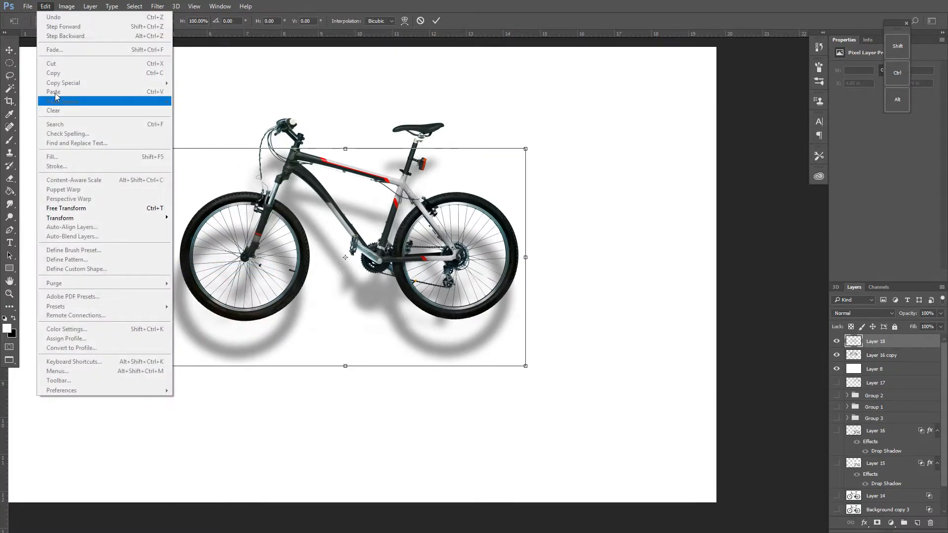
{"action": "left_click", "coordinate": [187, 278]}
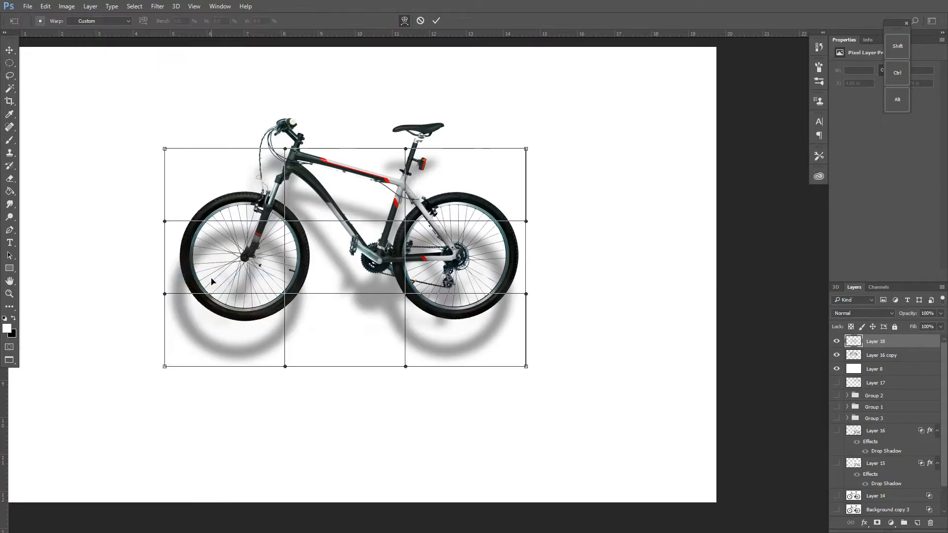
{"action": "left_click_drag", "start_coordinate": [261, 163], "coordinate": [254, 114]}
{"action": "left_click_drag", "start_coordinate": [444, 231], "coordinate": [420, 222]}
{"action": "left_click_drag", "start_coordinate": [212, 294], "coordinate": [198, 237]}
{"action": "left_click_drag", "start_coordinate": [482, 250], "coordinate": [514, 246]}
{"action": "left_click_drag", "start_coordinate": [261, 106], "coordinate": [245, 68]}
{"action": "left_click_drag", "start_coordinate": [164, 147], "coordinate": [72, 122]}
{"action": "left_click_drag", "start_coordinate": [157, 219], "coordinate": [41, 325]}
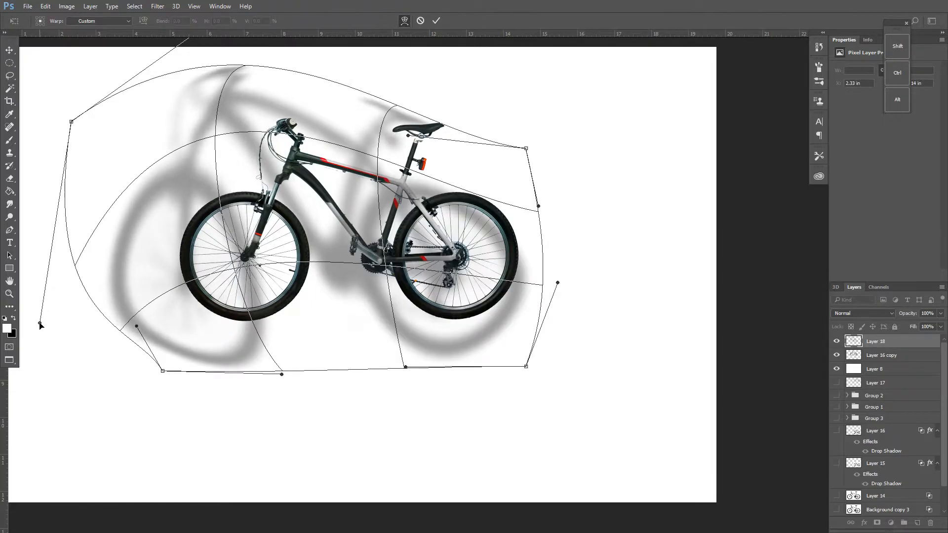
{"action": "left_click", "coordinate": [435, 20]}
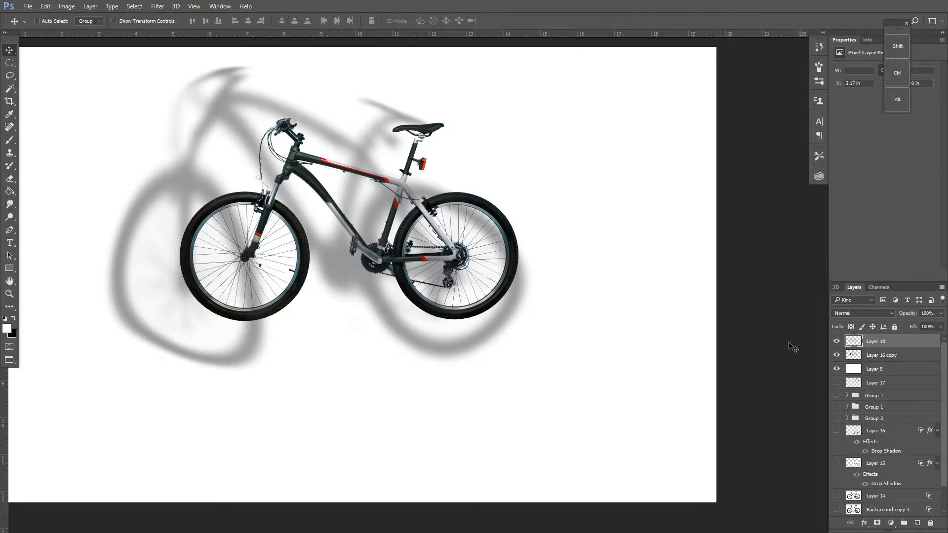
- Move the Layer 16 copy bicycle down and slightly left so its wheels meet the base of the Layer 18 shadow
{"action": "left_click", "coordinate": [865, 353]}
{"action": "left_click_drag", "start_coordinate": [302, 226], "coordinate": [284, 271]}
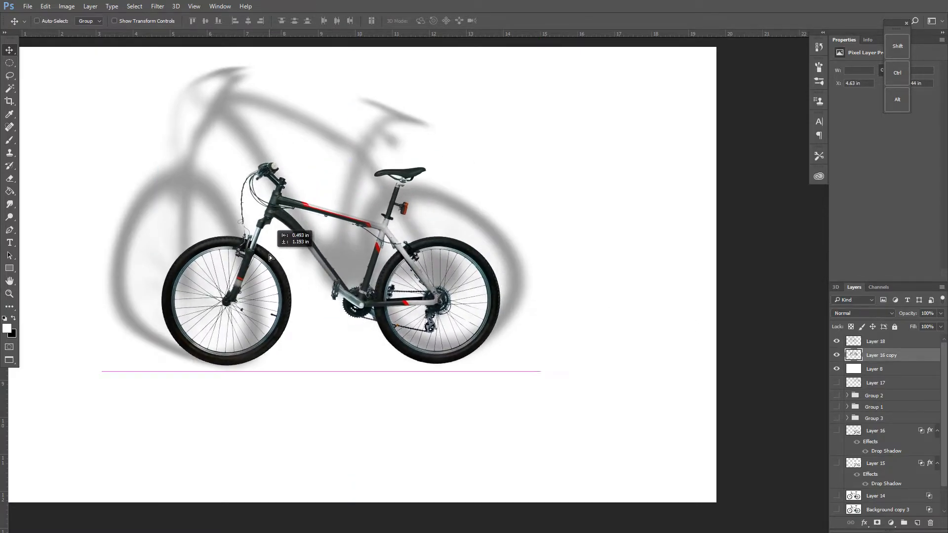
{"action": "left_click", "coordinate": [875, 341]}
{"action": "mouse_move", "coordinate": [377, 182]}
{"action": "left_mouse_down"}
{"action": "mouse_move", "coordinate": [352, 181]}
{"action": "mouse_move", "coordinate": [375, 181]}
{"action": "left_mouse_up"}
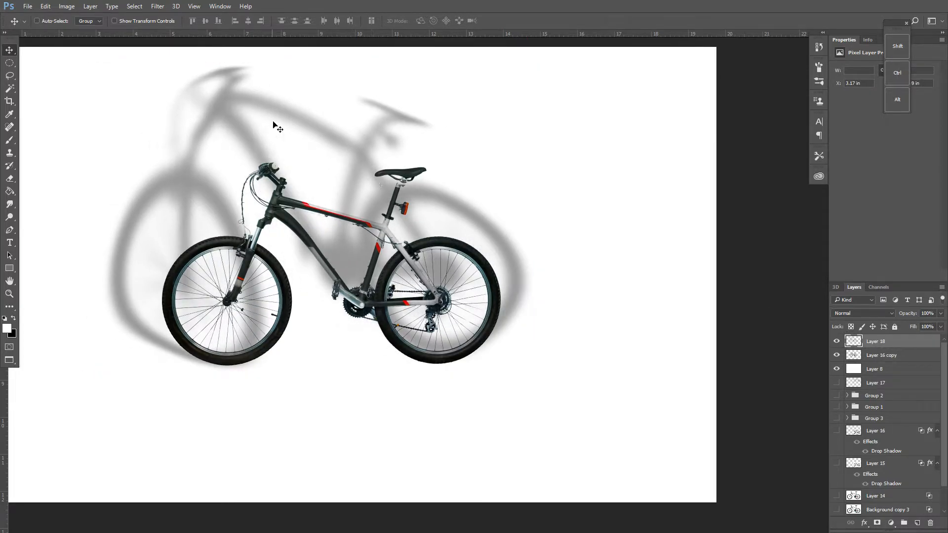
{"action": "left_click", "coordinate": [45, 7]}
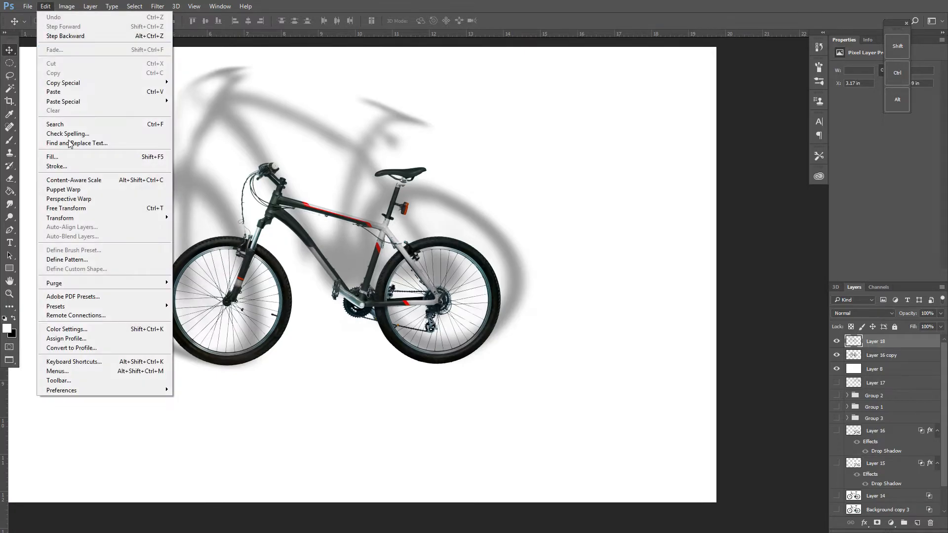
{"action": "left_click", "coordinate": [90, 200]}
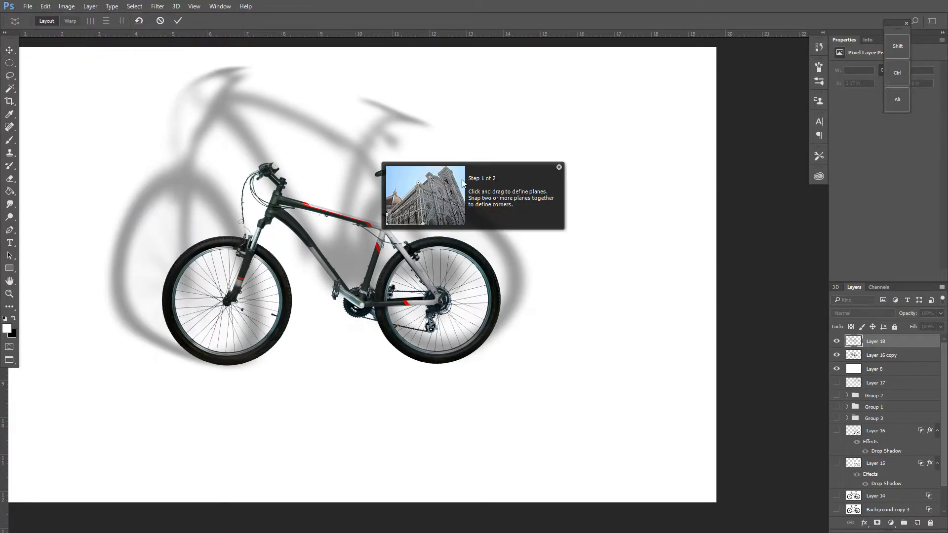
{"action": "left_click", "coordinate": [559, 168]}
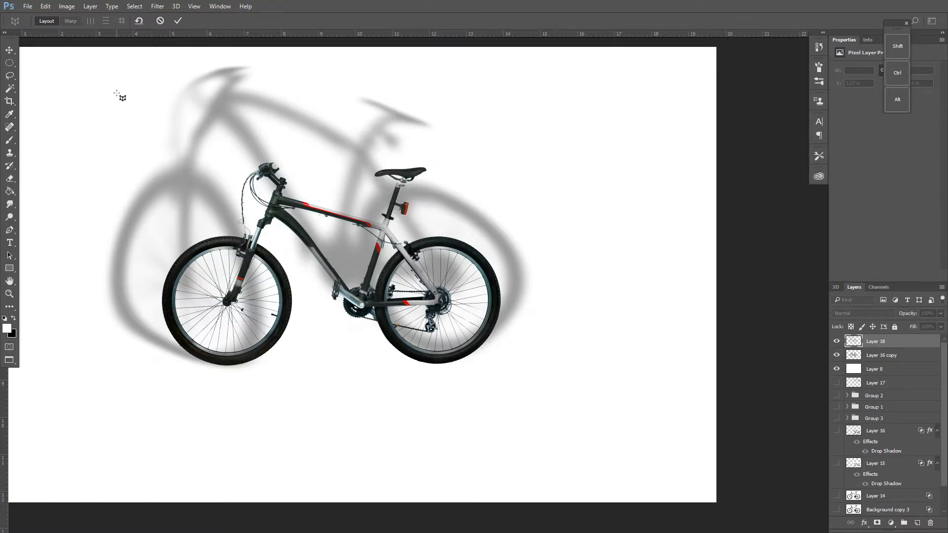
{"action": "left_click_drag", "start_coordinate": [69, 71], "coordinate": [493, 316]}
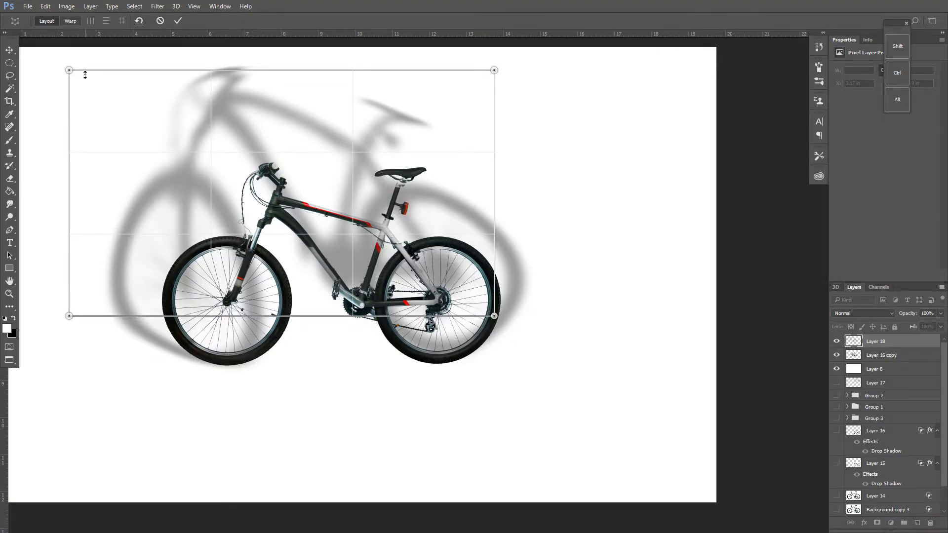
{"action": "left_click", "coordinate": [159, 21]}
- Transform the Layer 18 shadow with Perspective, narrowing and slanting it to the left from the bicycle's wheels
{"action": "left_click", "coordinate": [45, 7]}
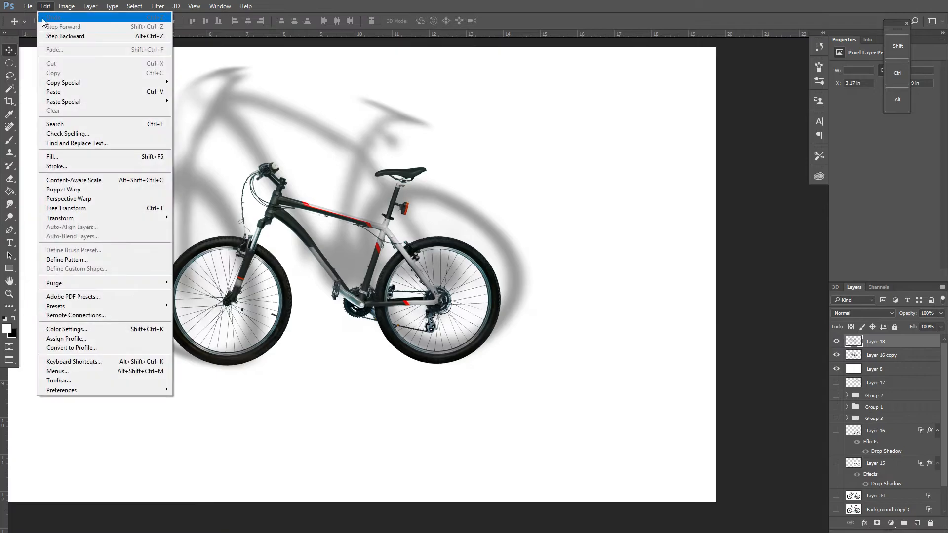
{"action": "mouse_move", "coordinate": [93, 219]}
{"action": "left_click", "coordinate": [221, 269]}
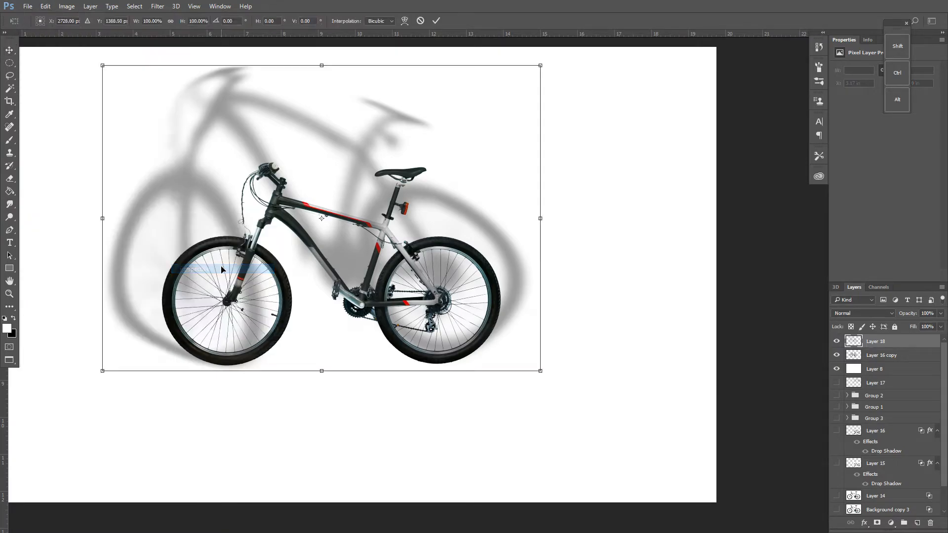
{"action": "left_click_drag", "start_coordinate": [102, 65], "coordinate": [140, 112]}
{"action": "mouse_move", "coordinate": [102, 224]}
{"action": "left_mouse_down"}
{"action": "mouse_move", "coordinate": [77, 220]}
{"action": "mouse_move", "coordinate": [84, 223]}
{"action": "left_mouse_up"}
{"action": "left_click_drag", "start_coordinate": [102, 101], "coordinate": [65, 104]}
{"action": "left_click_drag", "start_coordinate": [578, 65], "coordinate": [417, 78]}
{"action": "left_click_drag", "start_coordinate": [351, 82], "coordinate": [124, 85]}
{"action": "left_click_drag", "start_coordinate": [232, 96], "coordinate": [257, 93]}
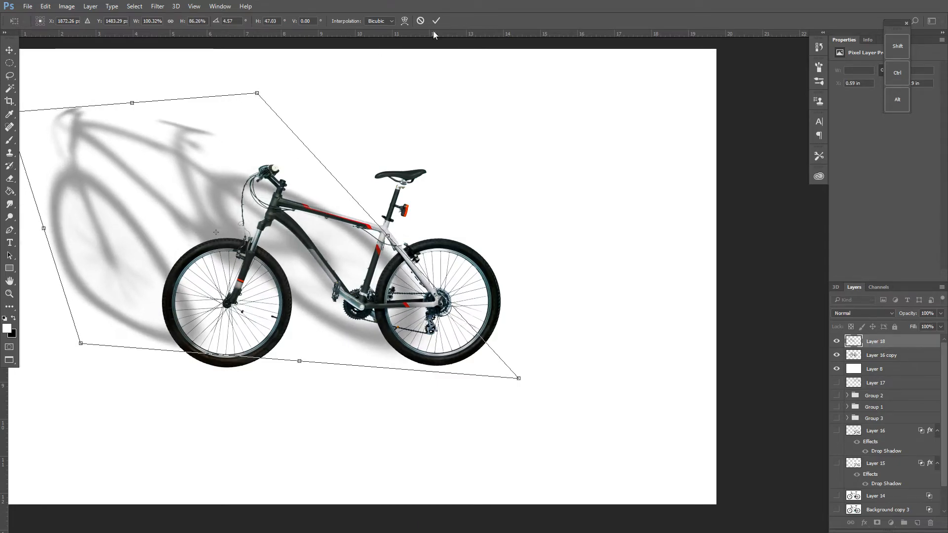
{"action": "left_click", "coordinate": [434, 21]}
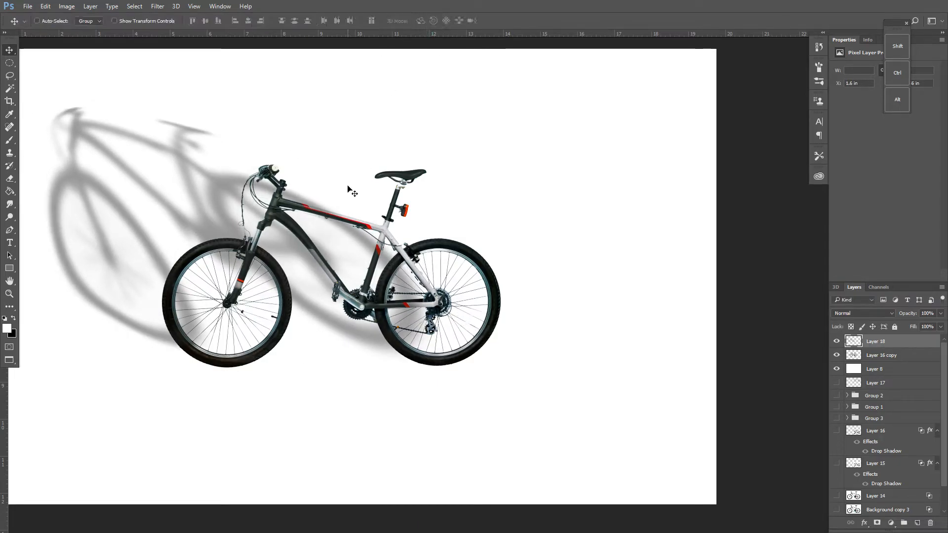
- Move the Layer 16 copy bicycle and the Layer 18 shadow to the right, keeping the shadow aligned behind the wheels
{"action": "left_click", "coordinate": [881, 355]}
{"action": "left_click_drag", "start_coordinate": [392, 300], "coordinate": [489, 295]}
{"action": "left_click", "coordinate": [869, 339]}
{"action": "left_click_drag", "start_coordinate": [168, 299], "coordinate": [284, 302]}
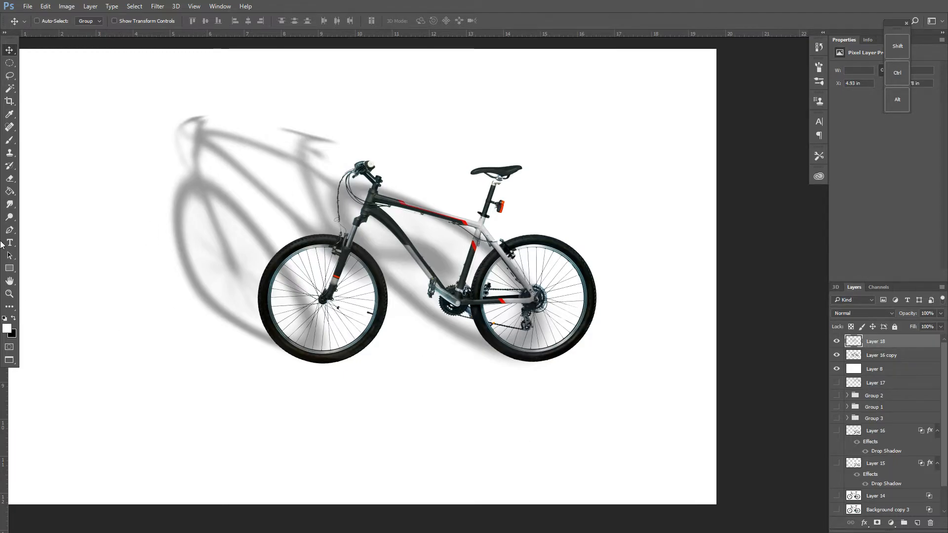
- Draw a ground rectangle about 5788 × 1392 px across the lower canvas, rasterize it and fill it with light grey
{"action": "left_click_drag", "start_coordinate": [15, 271], "coordinate": [54, 268]}
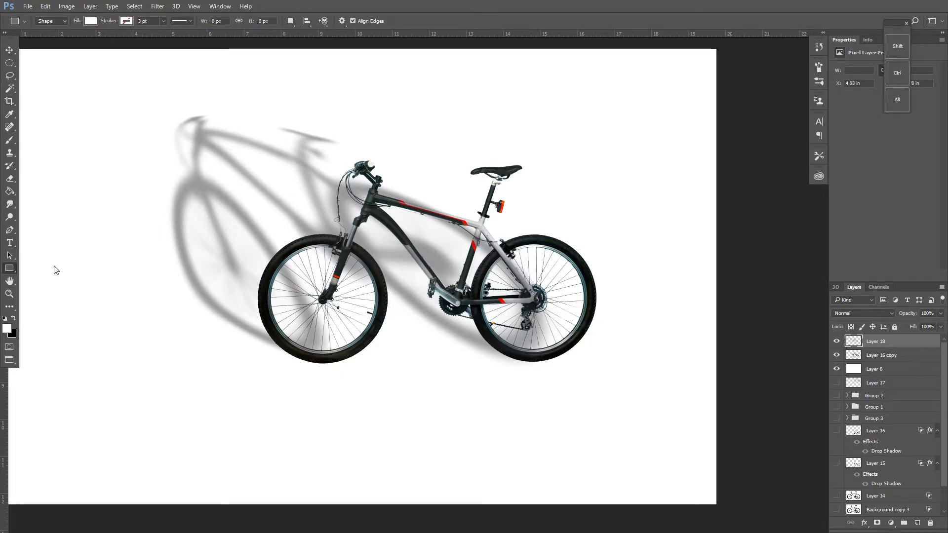
{"action": "left_click_drag", "start_coordinate": [21, 357], "coordinate": [737, 528]}
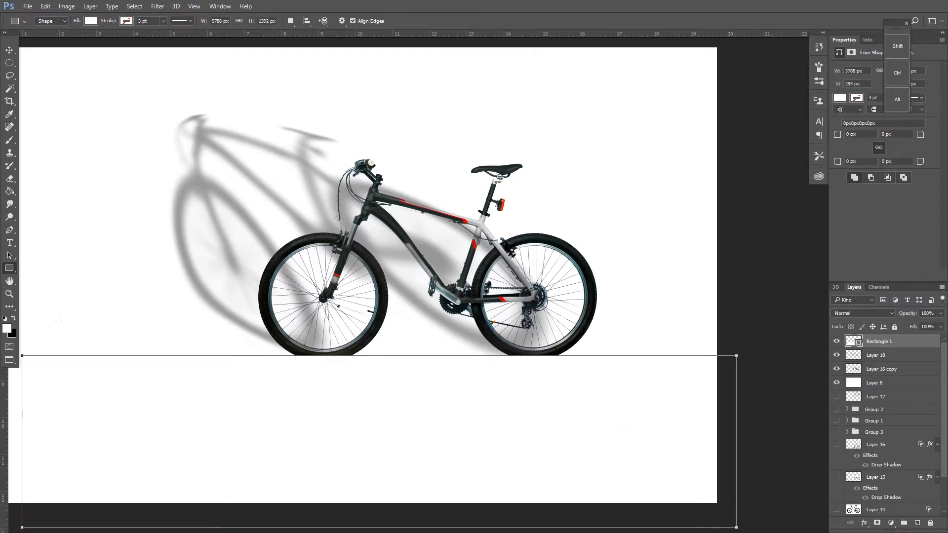
{"action": "left_click", "coordinate": [6, 328]}
{"action": "left_click", "coordinate": [603, 332]}
{"action": "left_click_drag", "start_coordinate": [733, 299], "coordinate": [605, 300]}
{"action": "left_click", "coordinate": [821, 274]}
{"action": "key", "text": "g"}
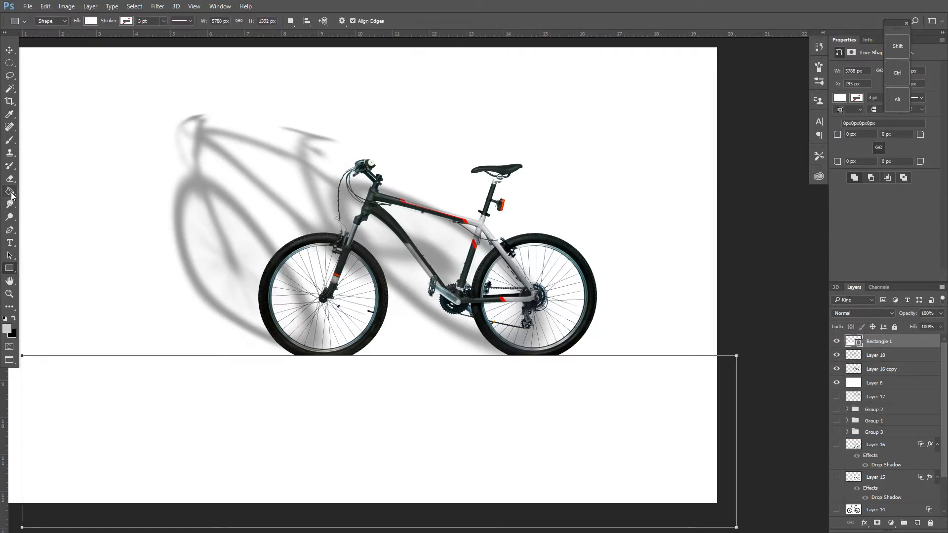
{"action": "left_click", "coordinate": [185, 438]}
{"action": "left_click", "coordinate": [443, 198]}
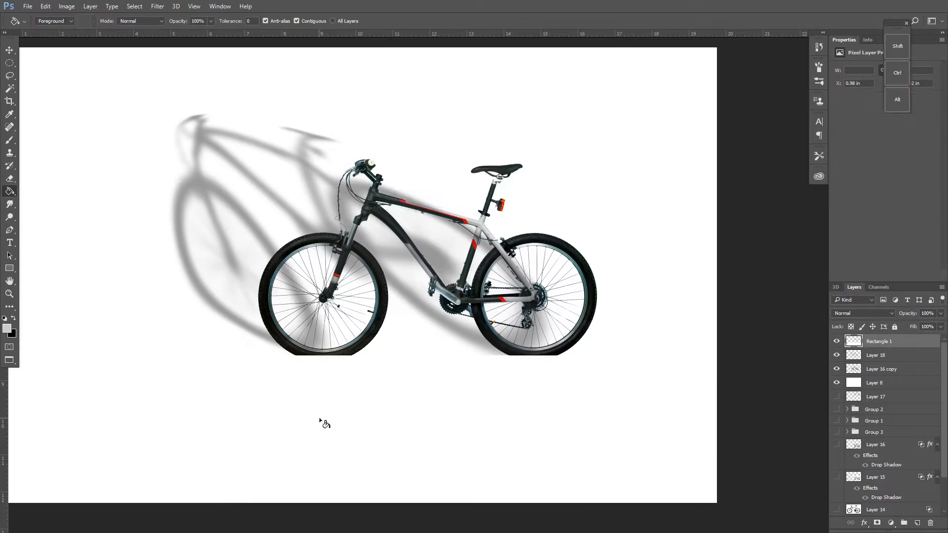
{"action": "left_click", "coordinate": [320, 418]}
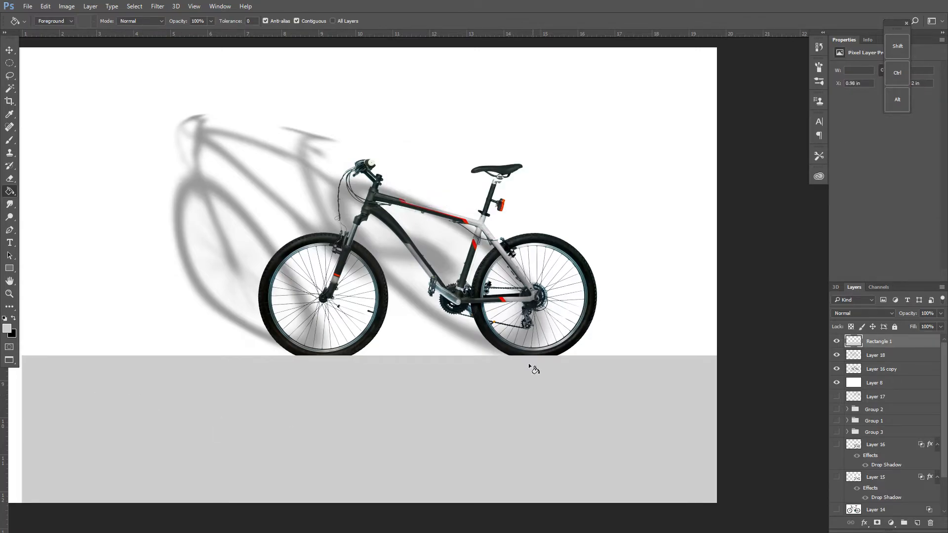
- Nudge the grey ground rectangle down until its upper edge sits just beneath the tyres, keeping it across the canvas width
{"action": "left_click", "coordinate": [9, 49]}
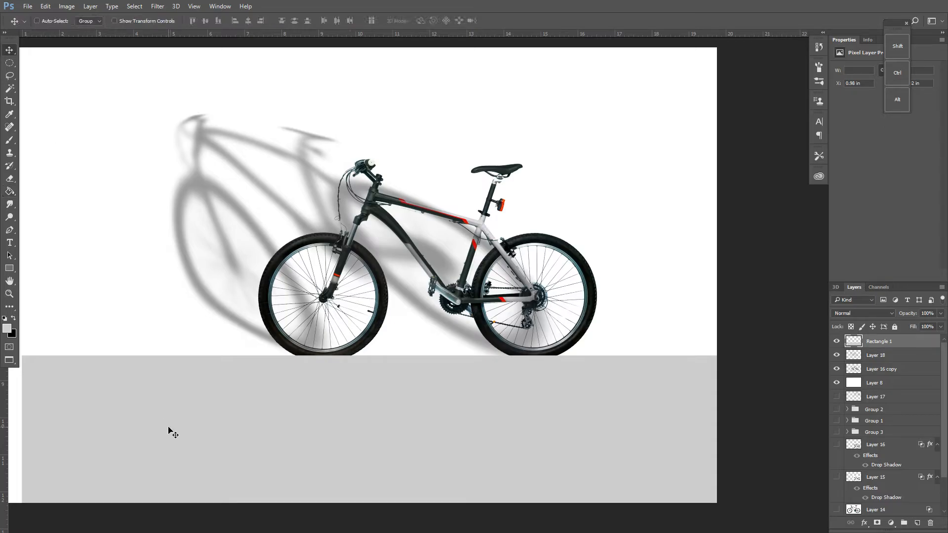
{"action": "key", "text": "Left"}
{"action": "key", "text": "Left"}
{"action": "key", "text": "Left"}
{"action": "key", "text": "Left"}
{"action": "key", "text": "Left"}
{"action": "key", "text": "Left"}
{"action": "key", "text": "Left"}
{"action": "key", "text": "Left"}
{"action": "key", "text": "Left"}
{"action": "key", "text": "Left"}
{"action": "key", "text": "Left"}
{"action": "key", "text": "Left"}
{"action": "key", "text": "Left"}
{"action": "key", "text": "Left"}
{"action": "key", "text": "Left"}
{"action": "key", "text": "Left"}
{"action": "key", "text": "Left"}
{"action": "key", "text": "Left"}
{"action": "key", "text": "Left"}
{"action": "key", "text": "Left"}
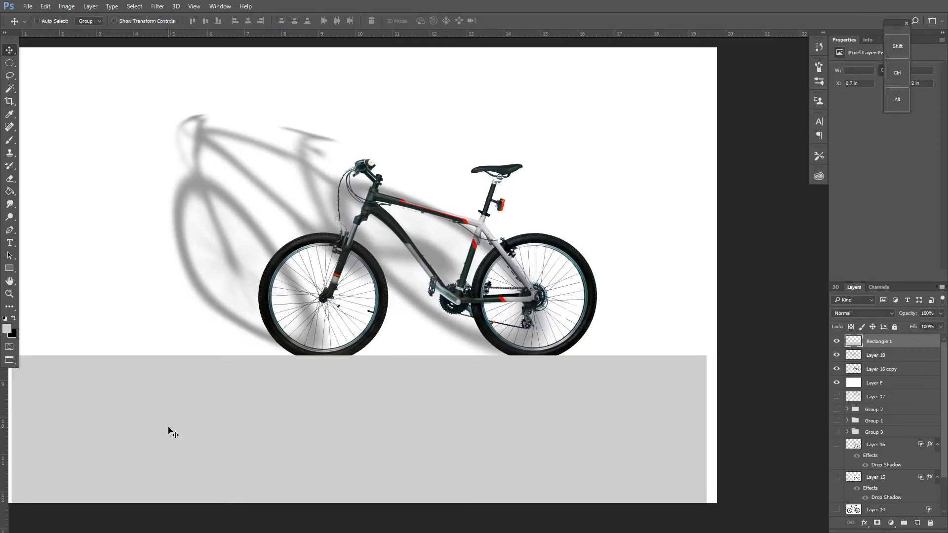
{"action": "key", "text": "Down"}
{"action": "key", "text": "Down"}
{"action": "key", "text": "Down"}
{"action": "key", "text": "Down"}
{"action": "key", "text": "Down"}
{"action": "key", "text": "Down"}
{"action": "key", "text": "Down"}
{"action": "key", "text": "Down"}
{"action": "key", "text": "Down"}
{"action": "key", "text": "Down"}
{"action": "key", "text": "Down"}
{"action": "key", "text": "Right"}
{"action": "key", "text": "Right"}
{"action": "key", "text": "Right"}
{"action": "key", "text": "Right"}
{"action": "key", "text": "Right"}
{"action": "key", "text": "Right"}
{"action": "key", "text": "Right"}
{"action": "key", "text": "Right"}
{"action": "key", "text": "Right"}
{"action": "key", "text": "Right"}
{"action": "key", "text": "Right"}
{"action": "key", "text": "Right"}
{"action": "key", "text": "Right"}
{"action": "key", "text": "Right"}
{"action": "key", "text": "Right"}
{"action": "key", "text": "Right"}
{"action": "key", "text": "Right"}
{"action": "key", "text": "Right"}
{"action": "key", "text": "Right"}
{"action": "key", "text": "Right"}
{"action": "key", "text": "Right"}
{"action": "key", "text": "Down"}
{"action": "key", "text": "Down"}
{"action": "key", "text": "Down"}
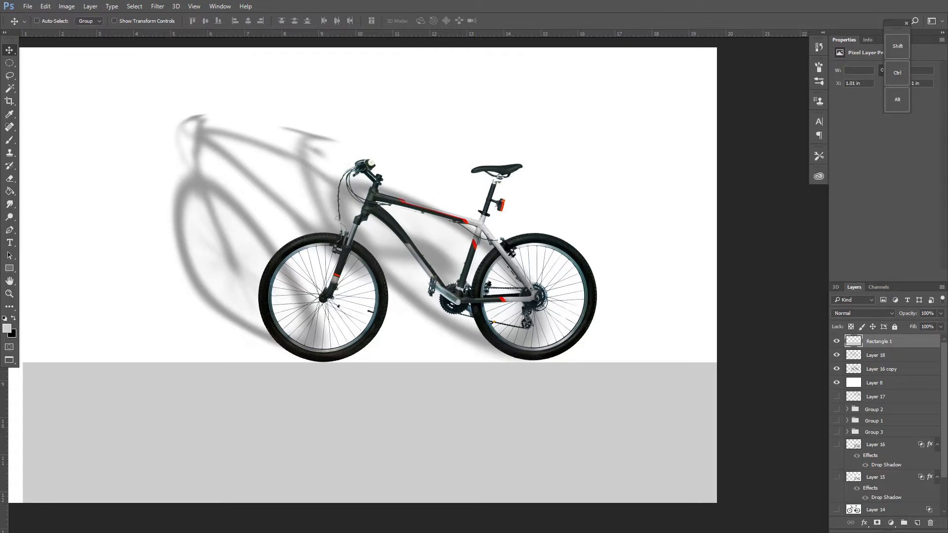
- Draw a thin rectangle about 5628 × 16 px along the upper edge of the grey ground
{"action": "left_click", "coordinate": [9, 268]}
{"action": "left_click", "coordinate": [49, 274]}
{"action": "left_click_drag", "start_coordinate": [24, 360], "coordinate": [719, 362]}
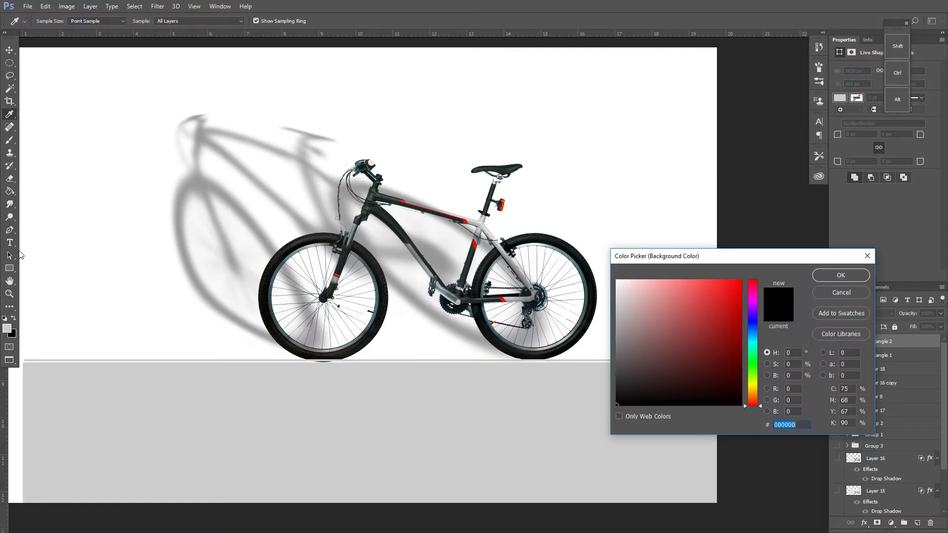
- Make black the foreground color, rasterize the thin Rectangle 2 strip and fill it with black
{"action": "left_click", "coordinate": [832, 274]}
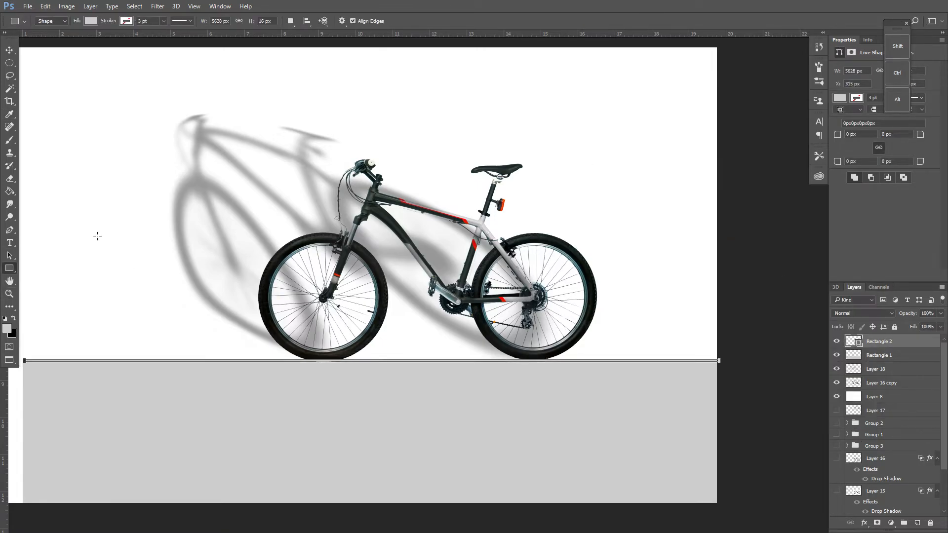
{"action": "left_click", "coordinate": [14, 319]}
{"action": "left_click", "coordinate": [11, 192]}
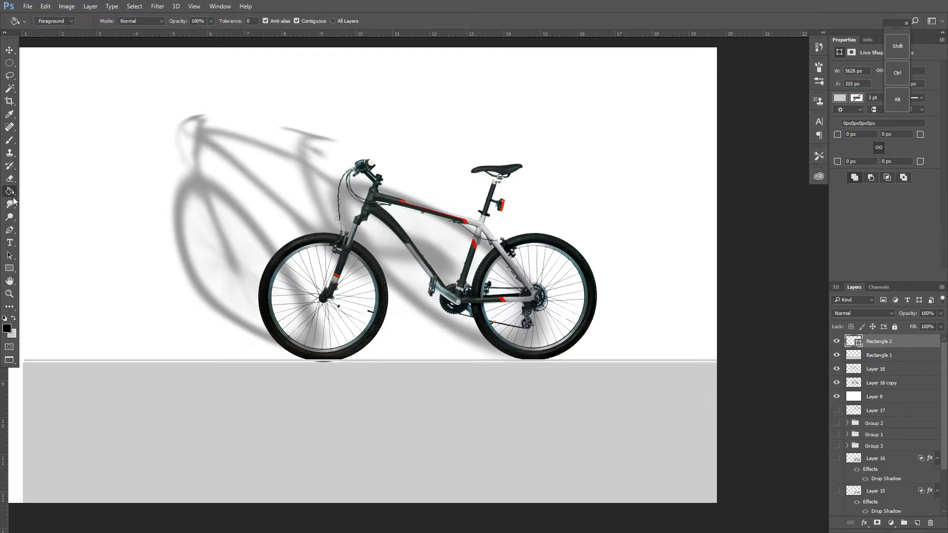
{"action": "left_click", "coordinate": [98, 360]}
{"action": "left_click", "coordinate": [444, 199]}
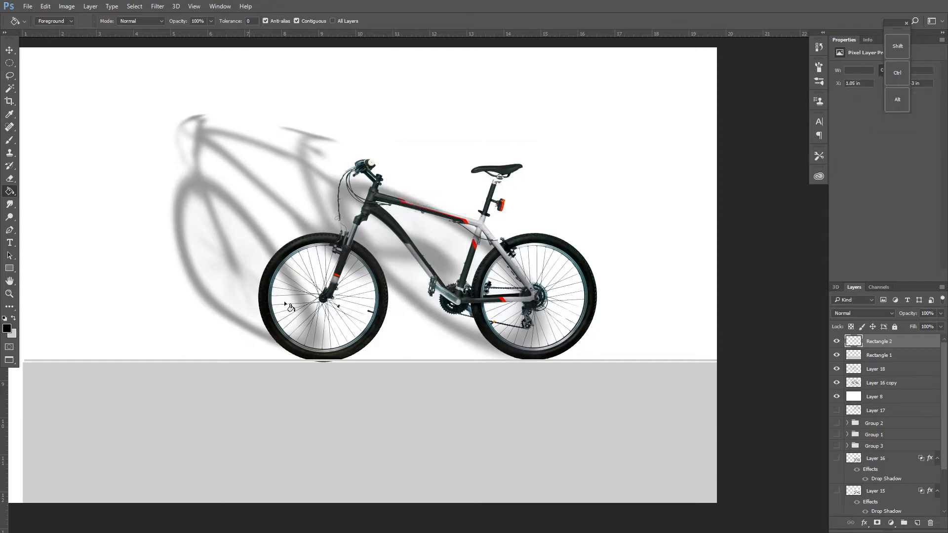
{"action": "left_click", "coordinate": [190, 361]}
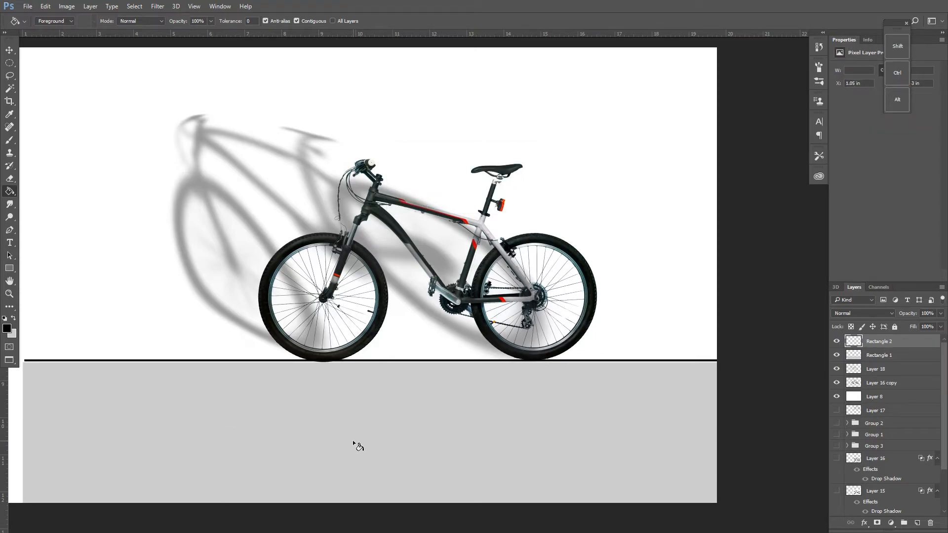
- Nudge the black line down so it rests on the upper edge of the grey ground
{"action": "left_click", "coordinate": [10, 50]}
{"action": "key", "text": "Down"}
{"action": "key", "text": "Down"}
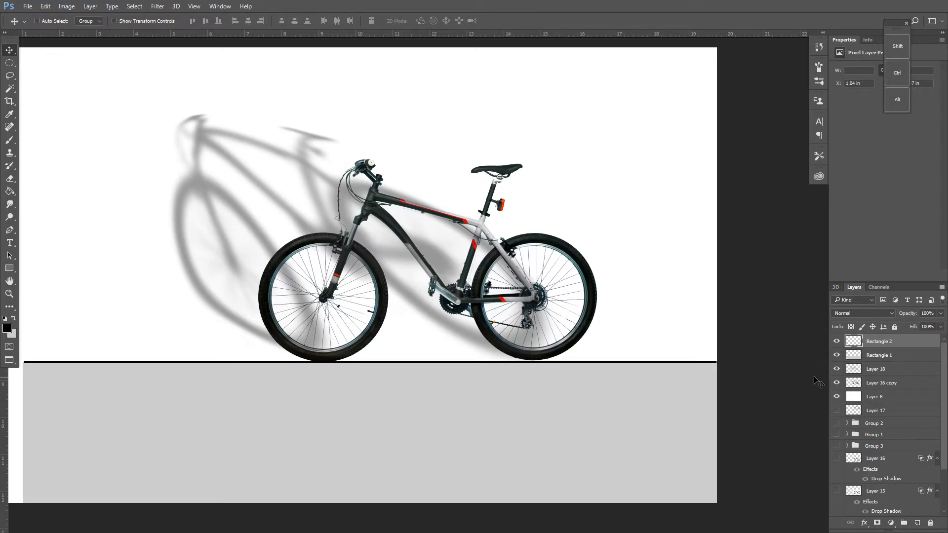
- Toggle the Layer 16 copy bicycle off and on to examine the Layer 18 shadow by itself
{"action": "left_click", "coordinate": [837, 383]}
{"action": "left_click", "coordinate": [836, 383]}
{"action": "left_click", "coordinate": [837, 384]}
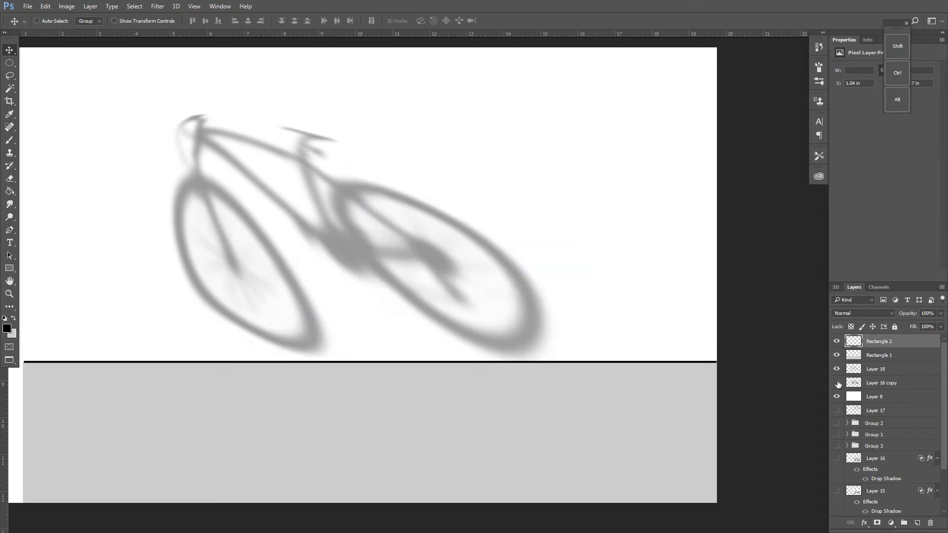
{"action": "left_click", "coordinate": [836, 384]}
{"action": "left_click", "coordinate": [837, 383]}
{"action": "left_click", "coordinate": [837, 384]}
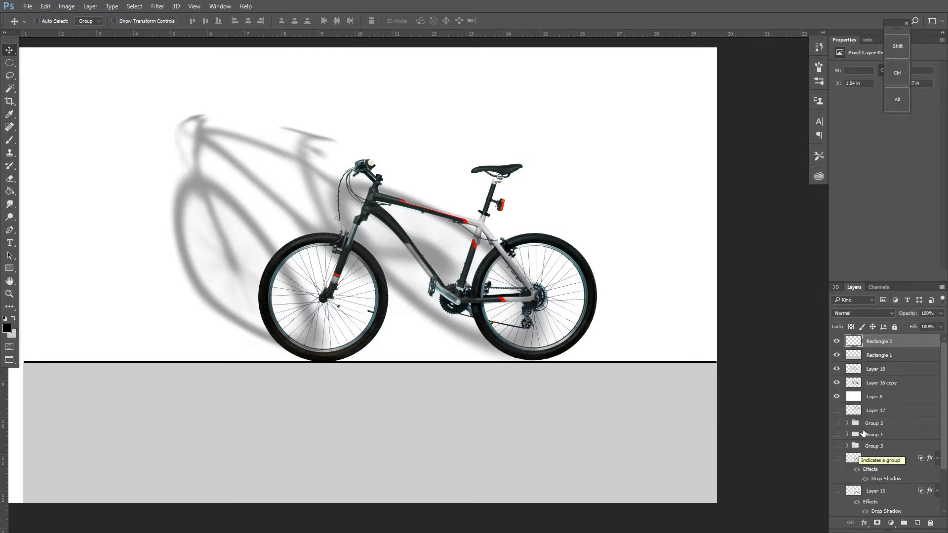
- Toggle Rectangle 2 and Layer 16 copy off and on, hide the Layer 18 shadow and show Layer 16
{"action": "left_click", "coordinate": [836, 341]}
{"action": "left_click", "coordinate": [837, 342]}
{"action": "left_click", "coordinate": [839, 384]}
{"action": "left_click", "coordinate": [839, 383]}
{"action": "left_click", "coordinate": [838, 370]}
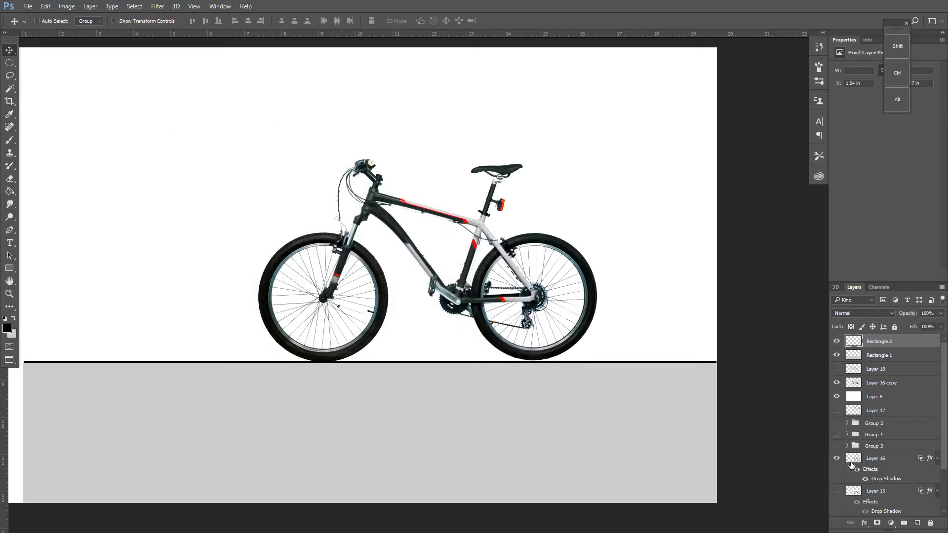
- Move Layer 16 above Layer 8, lasso the area around its faint shadow and copy that area to a new layer
{"action": "left_click_drag", "start_coordinate": [872, 463], "coordinate": [875, 395]}
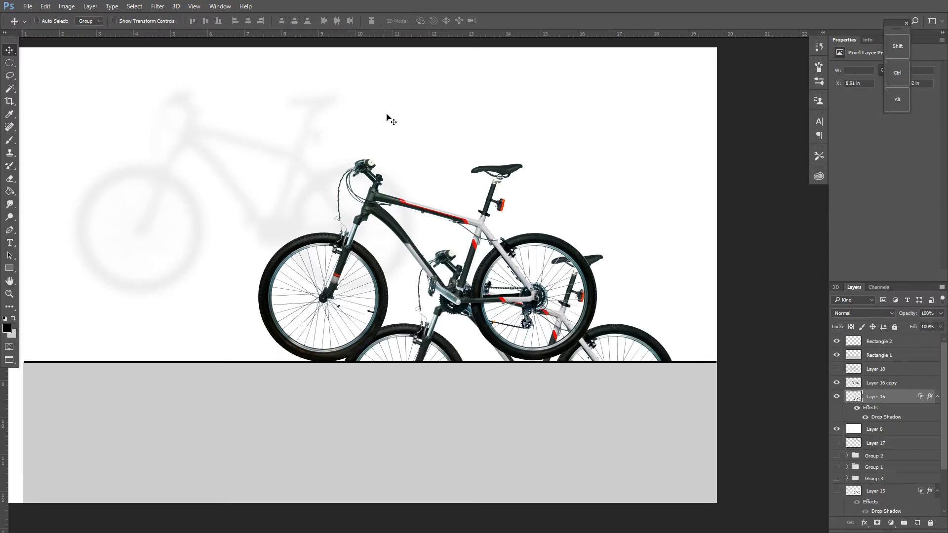
{"action": "left_click", "coordinate": [9, 76]}
{"action": "mouse_move", "coordinate": [153, 75]}
{"action": "left_mouse_down"}
{"action": "mouse_move", "coordinate": [73, 152]}
{"action": "mouse_move", "coordinate": [152, 307]}
{"action": "mouse_move", "coordinate": [337, 316]}
{"action": "mouse_move", "coordinate": [450, 227]}
{"action": "mouse_move", "coordinate": [239, 69]}
{"action": "mouse_move", "coordinate": [143, 73]}
{"action": "left_mouse_up"}
{"action": "right_click", "coordinate": [180, 140]}
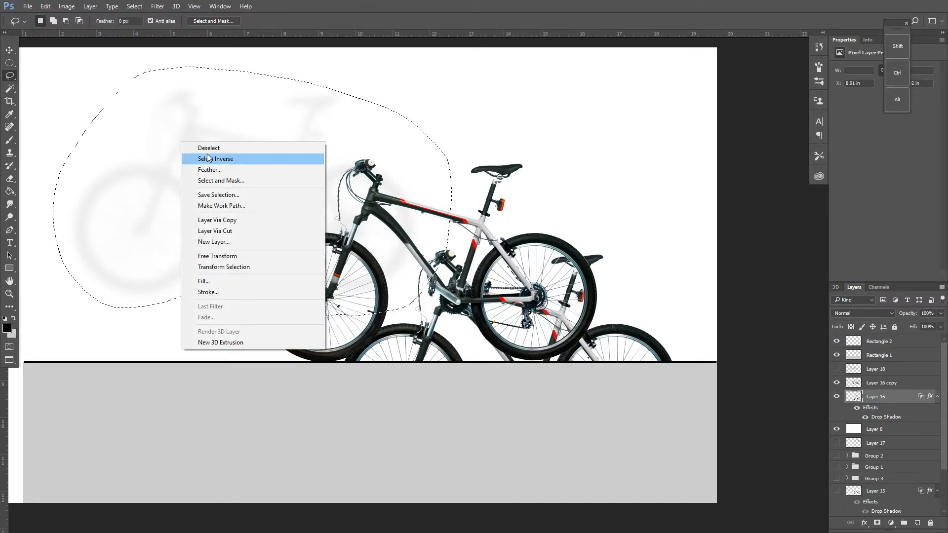
{"action": "left_click", "coordinate": [224, 221]}
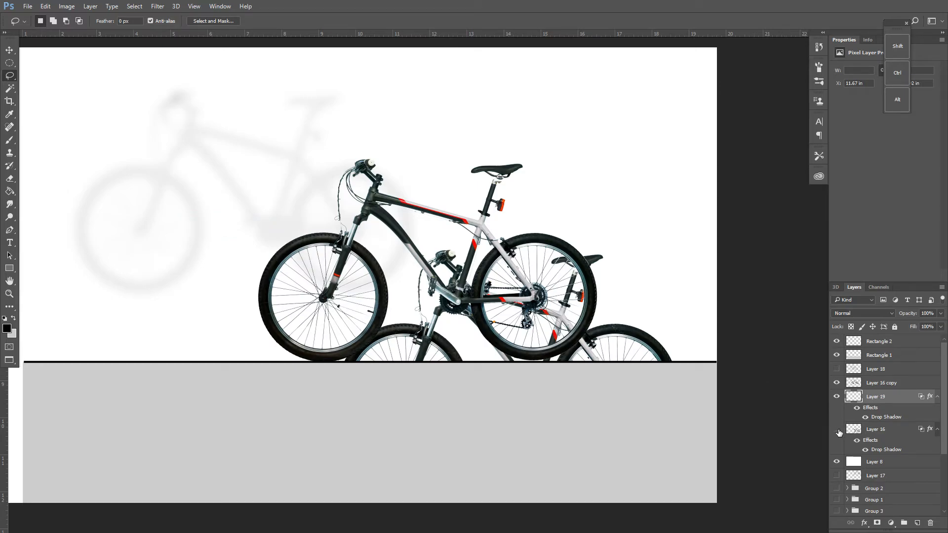
- Hide Layer 16 to check the copied area by itself, show Layer 16 again and hide Layer 19
{"action": "left_click", "coordinate": [838, 433]}
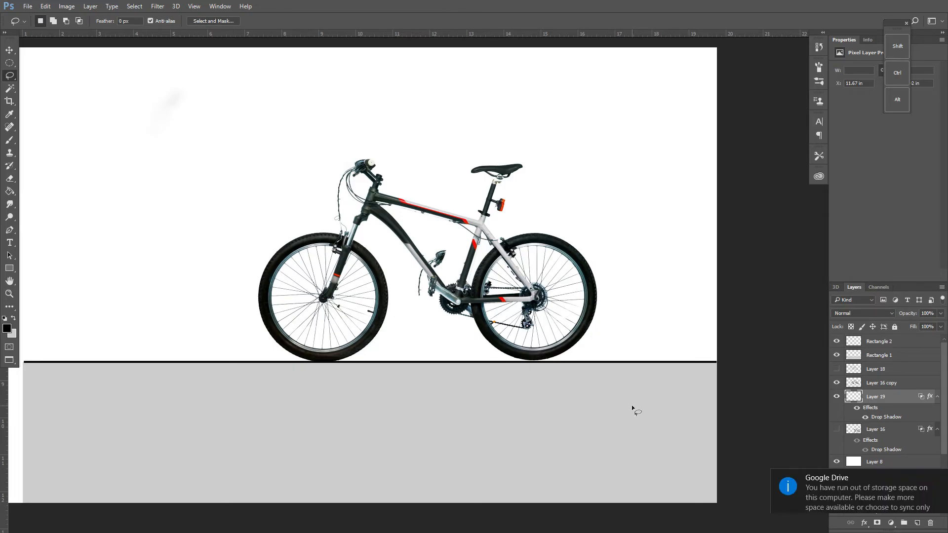
{"action": "left_click", "coordinate": [837, 429]}
{"action": "left_click", "coordinate": [837, 397]}
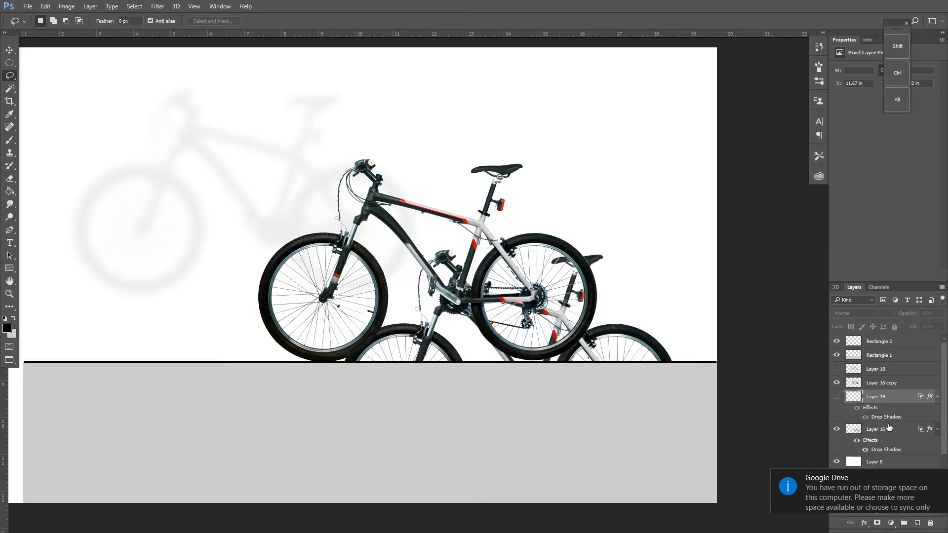
- Duplicate Layer 16 within Shutterstock 5.psd, keeping the name Layer 16 copy 2
{"action": "right_click", "coordinate": [889, 427]}
{"action": "left_click", "coordinate": [793, 113]}
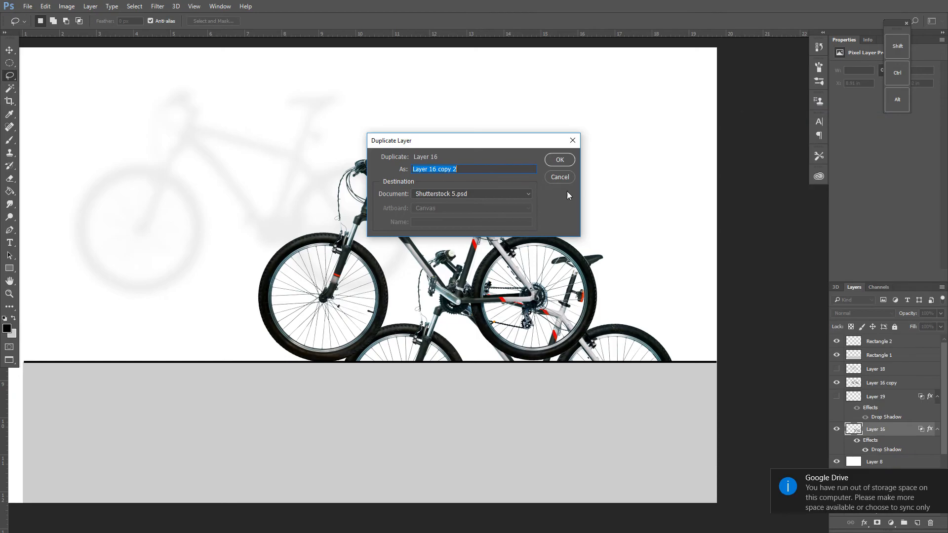
{"action": "left_click", "coordinate": [561, 159]}
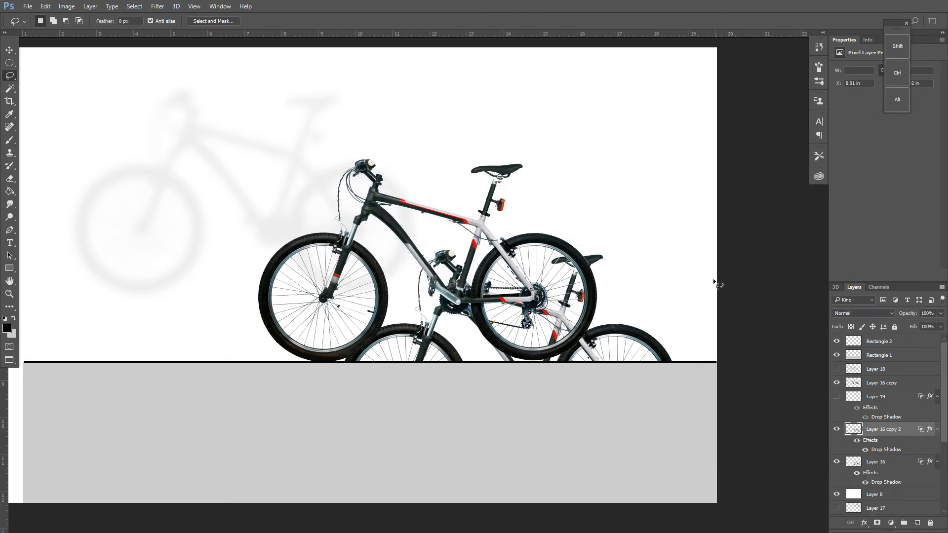
- Rasterize the layer style of Layer 16 copy 2, hide Layer 16 and place the copy directly beneath Layer 16 copy
{"action": "right_click", "coordinate": [883, 429]}
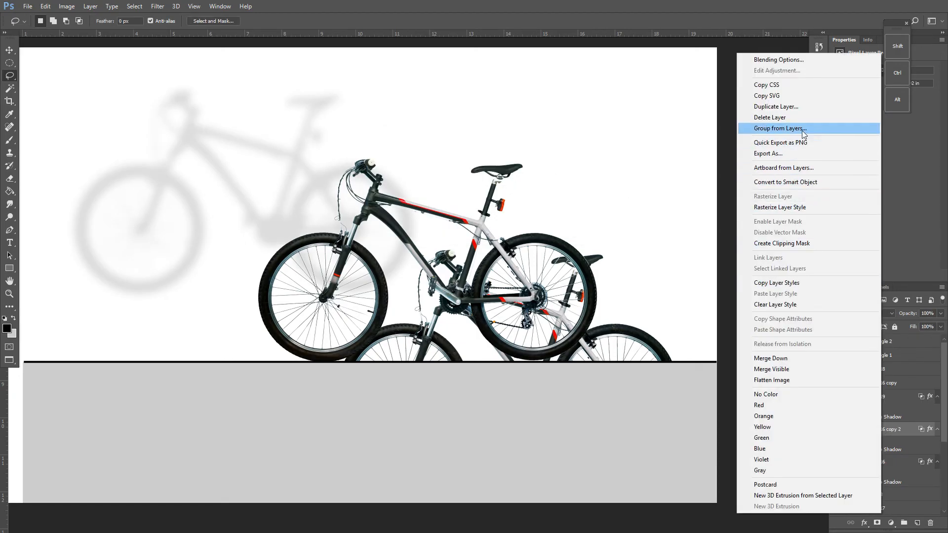
{"action": "left_click", "coordinate": [787, 207]}
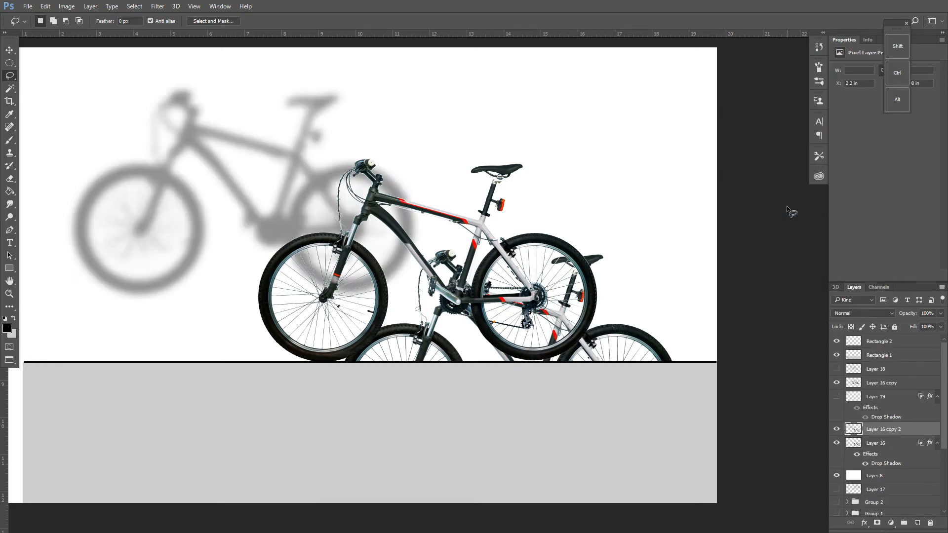
{"action": "left_click", "coordinate": [837, 443]}
{"action": "left_click_drag", "start_coordinate": [878, 430], "coordinate": [876, 399]}
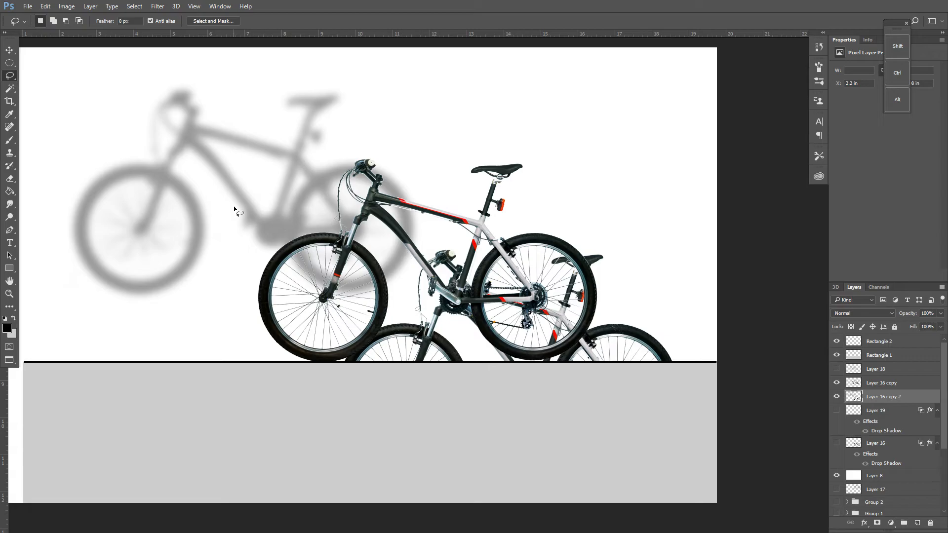
- Lasso the bicycle shadow on Layer 16 copy 2, copy it to its own layer and hide Layer 16 copy 2
{"action": "mouse_move", "coordinate": [88, 94]}
{"action": "left_mouse_down"}
{"action": "mouse_move", "coordinate": [63, 267]}
{"action": "mouse_move", "coordinate": [150, 342]}
{"action": "mouse_move", "coordinate": [258, 316]}
{"action": "mouse_move", "coordinate": [375, 315]}
{"action": "mouse_move", "coordinate": [445, 250]}
{"action": "mouse_move", "coordinate": [421, 127]}
{"action": "mouse_move", "coordinate": [291, 79]}
{"action": "mouse_move", "coordinate": [173, 67]}
{"action": "mouse_move", "coordinate": [64, 108]}
{"action": "mouse_move", "coordinate": [83, 134]}
{"action": "left_mouse_up"}
{"action": "mouse_move", "coordinate": [428, 207]}
{"action": "left_mouse_down"}
{"action": "mouse_move", "coordinate": [429, 237]}
{"action": "mouse_move", "coordinate": [401, 278]}
{"action": "mouse_move", "coordinate": [375, 297]}
{"action": "mouse_move", "coordinate": [324, 305]}
{"action": "mouse_move", "coordinate": [274, 276]}
{"action": "mouse_move", "coordinate": [115, 306]}
{"action": "mouse_move", "coordinate": [54, 239]}
{"action": "mouse_move", "coordinate": [79, 118]}
{"action": "mouse_move", "coordinate": [145, 68]}
{"action": "mouse_move", "coordinate": [270, 73]}
{"action": "mouse_move", "coordinate": [391, 109]}
{"action": "mouse_move", "coordinate": [412, 193]}
{"action": "mouse_move", "coordinate": [429, 210]}
{"action": "left_mouse_up"}
{"action": "right_click", "coordinate": [336, 212]}
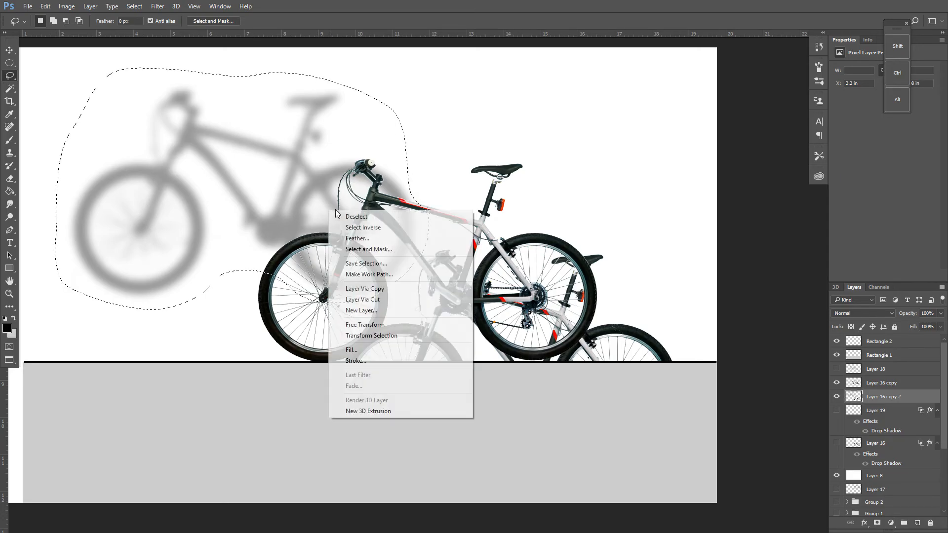
{"action": "left_click", "coordinate": [383, 288]}
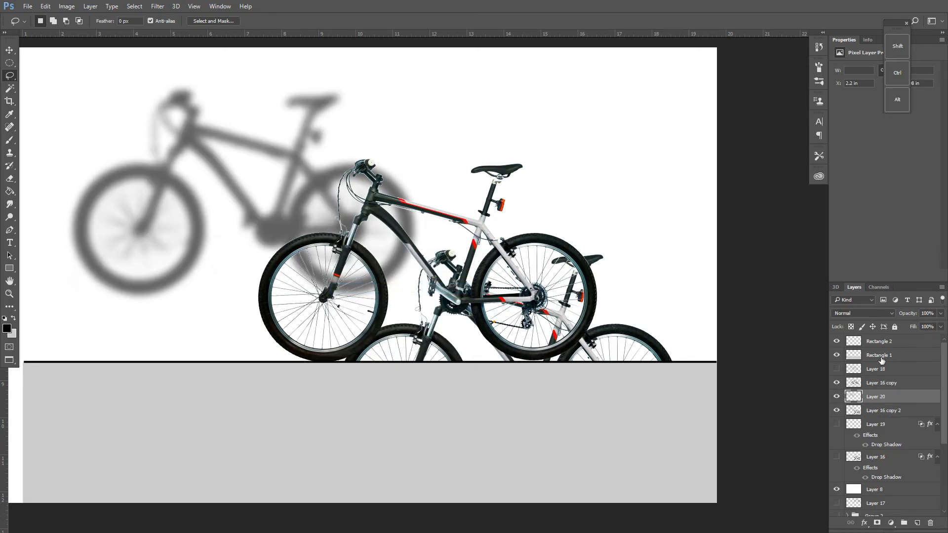
{"action": "left_click", "coordinate": [837, 412]}
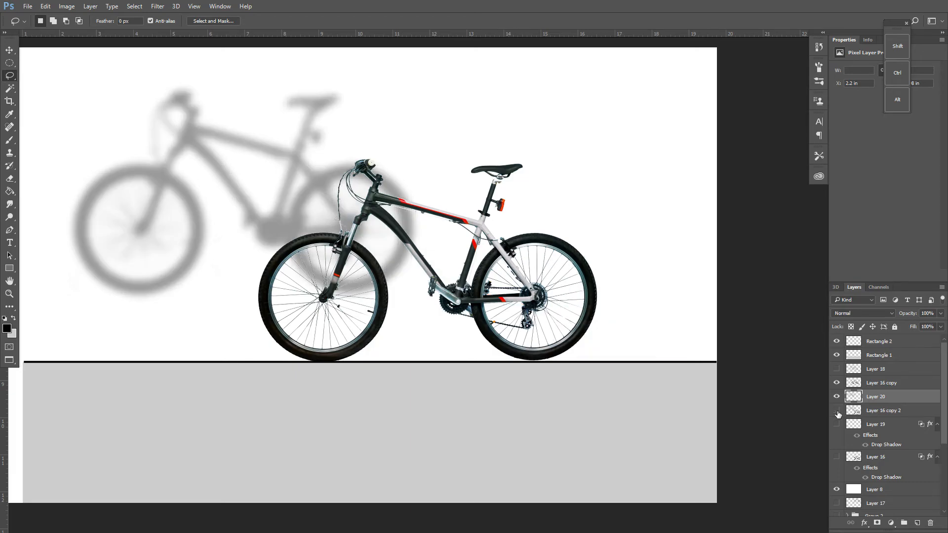
- Show the Layer 18 shadow and move the Layer 20 shadow so it sits directly behind the bicycle
{"action": "left_click", "coordinate": [883, 384]}
{"action": "left_click", "coordinate": [837, 369]}
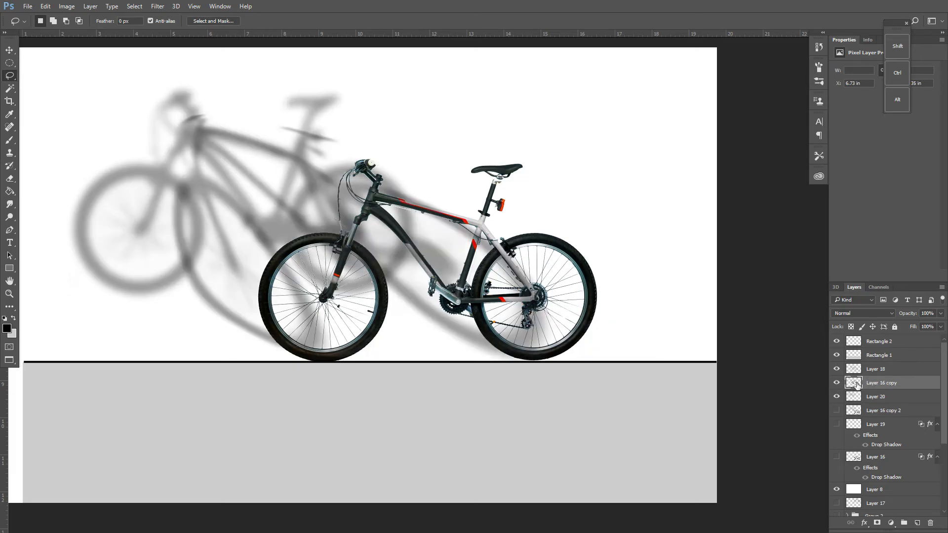
{"action": "left_click", "coordinate": [884, 410]}
{"action": "left_click", "coordinate": [874, 398]}
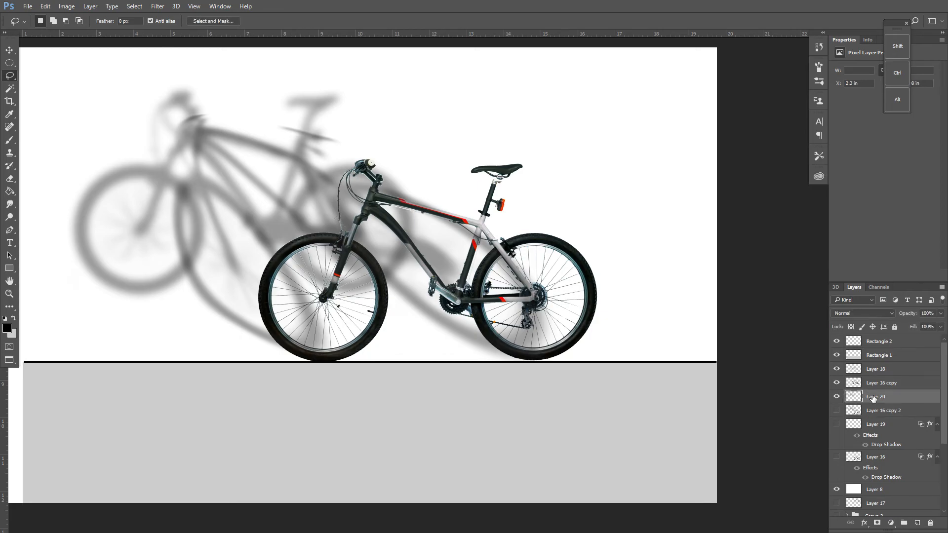
{"action": "key", "text": "v"}
{"action": "mouse_move", "coordinate": [228, 201]}
{"action": "left_mouse_down"}
{"action": "mouse_move", "coordinate": [415, 189]}
{"action": "mouse_move", "coordinate": [519, 213]}
{"action": "mouse_move", "coordinate": [414, 267]}
{"action": "left_mouse_up"}
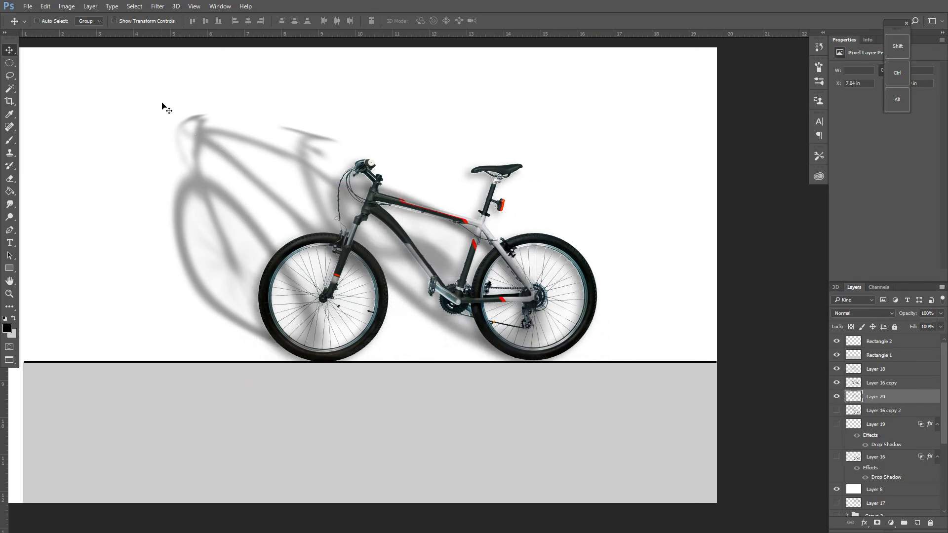
- Flip the Layer 20 shadow vertically and squash it to about -44% height over the grey ground below the bicycle
{"action": "key", "text": "ctrl+t"}
{"action": "left_click_drag", "start_coordinate": [427, 157], "coordinate": [425, 469]}
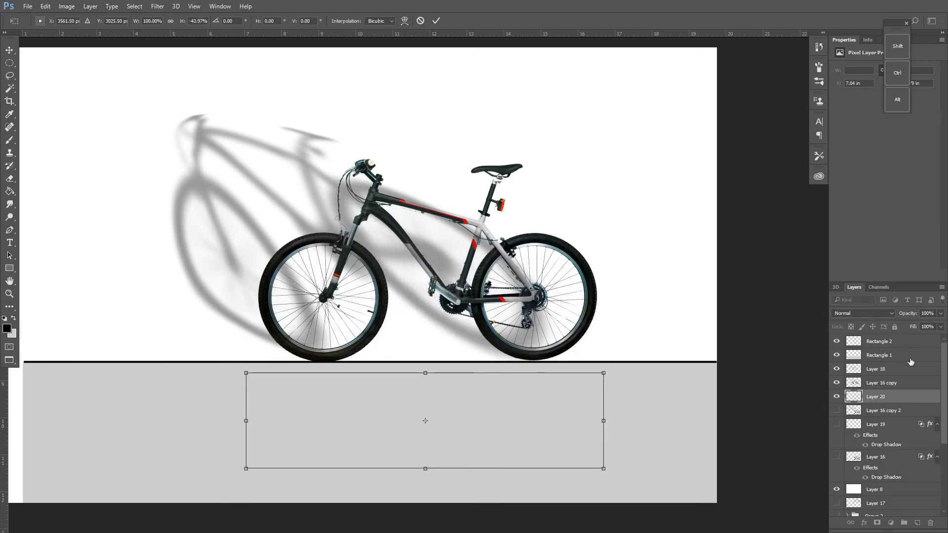
{"action": "left_click", "coordinate": [436, 20]}
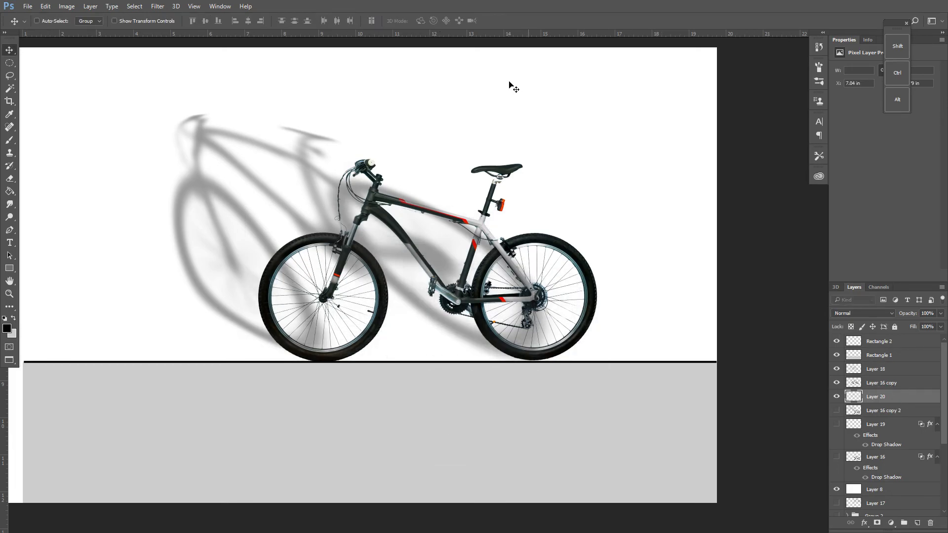
- Move the Rectangle 2 and Rectangle 1 layers beneath the Layer 20 shadow
{"action": "left_click", "coordinate": [888, 345]}
{"action": "left_click", "coordinate": [893, 358], "text": "shift"}
{"action": "left_click_drag", "start_coordinate": [893, 358], "coordinate": [892, 402]}
- Shift the flipped Layer 20 shadow up and slightly right so its wheels meet the black ground line under the bicycle
{"action": "left_click", "coordinate": [876, 369]}
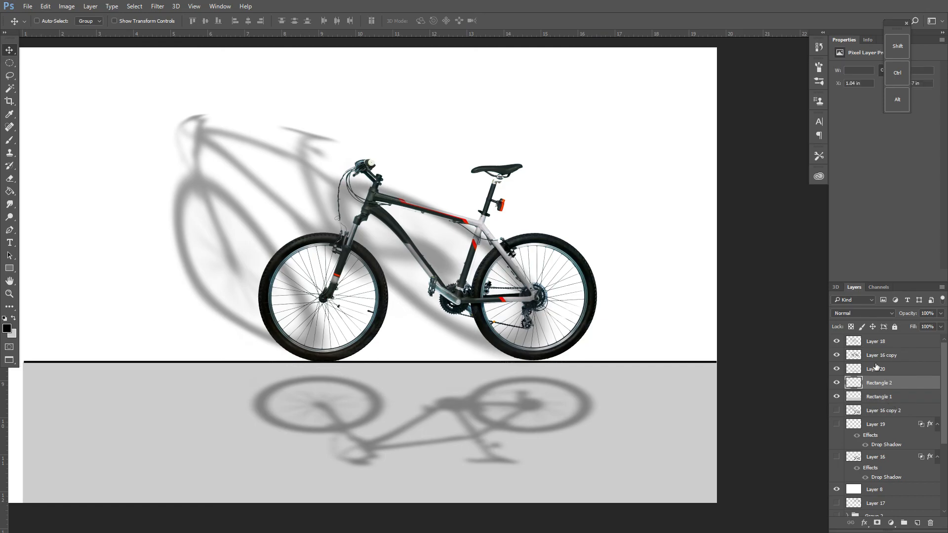
{"action": "mouse_move", "coordinate": [434, 429]}
{"action": "left_mouse_down"}
{"action": "mouse_move", "coordinate": [442, 412]}
{"action": "mouse_move", "coordinate": [447, 425]}
{"action": "left_mouse_up"}
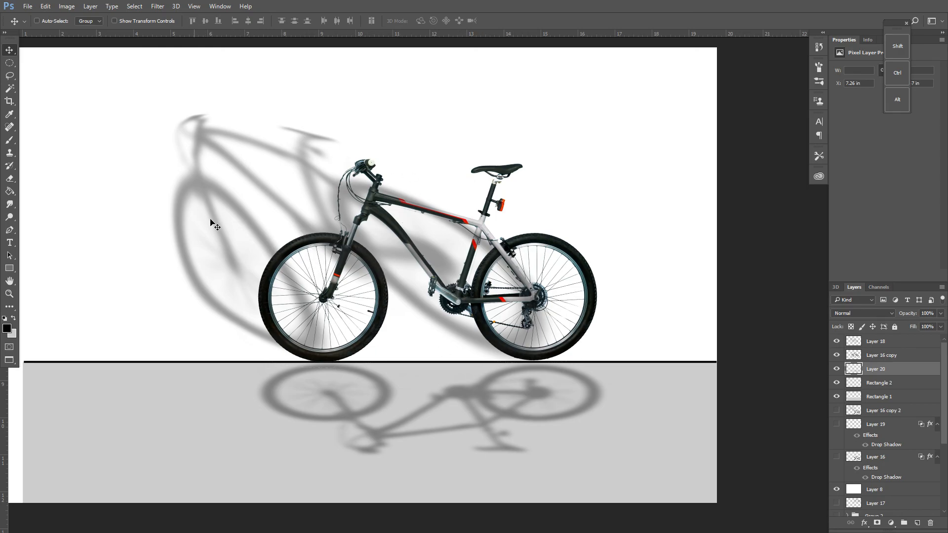
- Open the document's file commands
{"action": "left_click", "coordinate": [27, 7]}
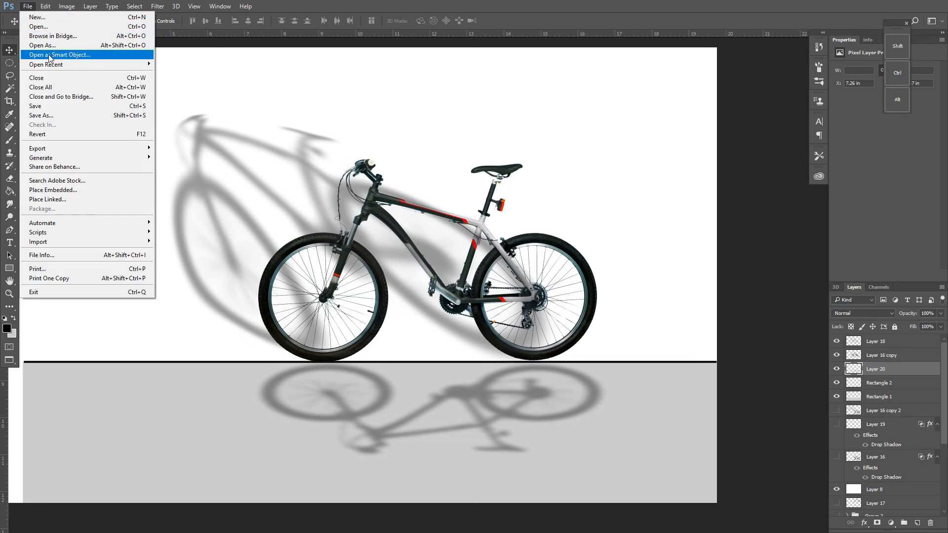